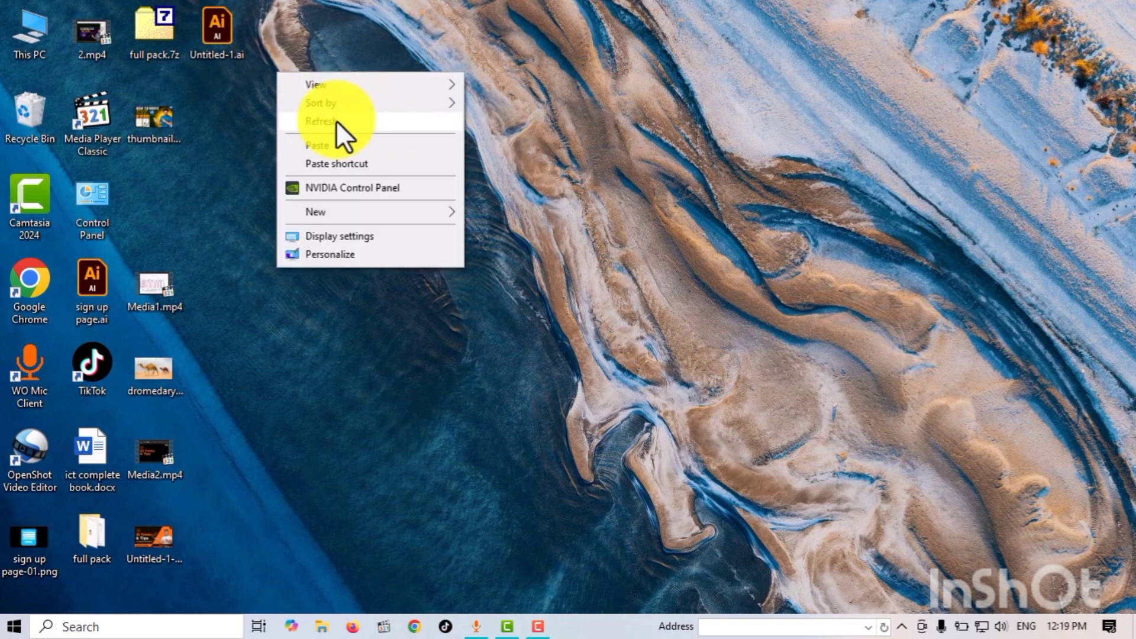
- Refresh the desktop, then start Excel in a maximized window with a new blank workbook
click(334, 121)
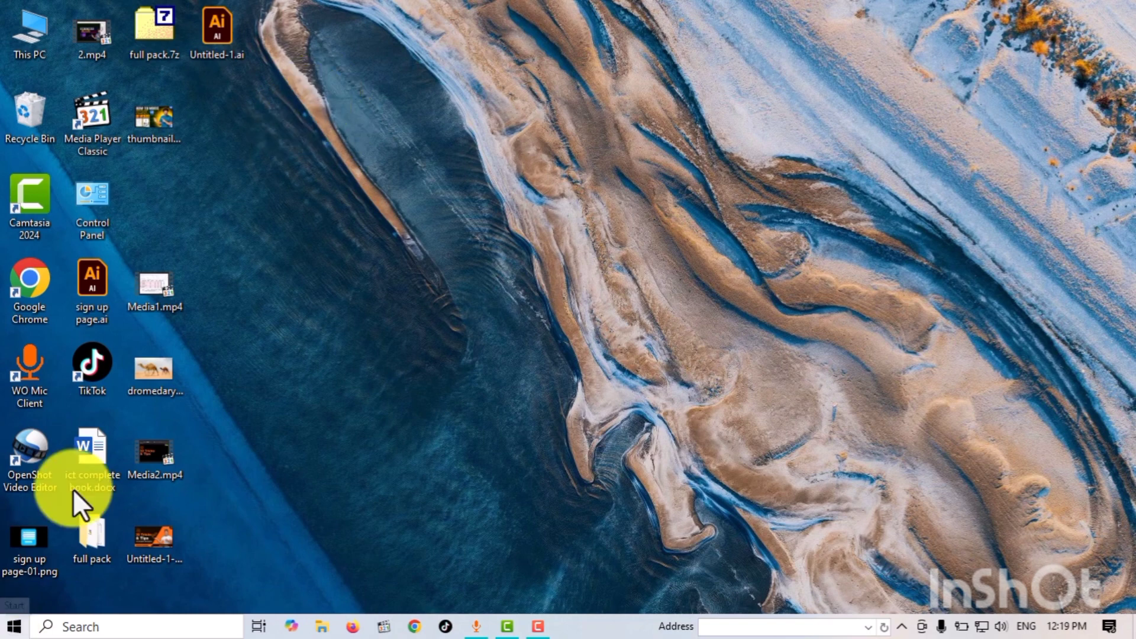
key(super)
scroll(118, 373, down, 15)
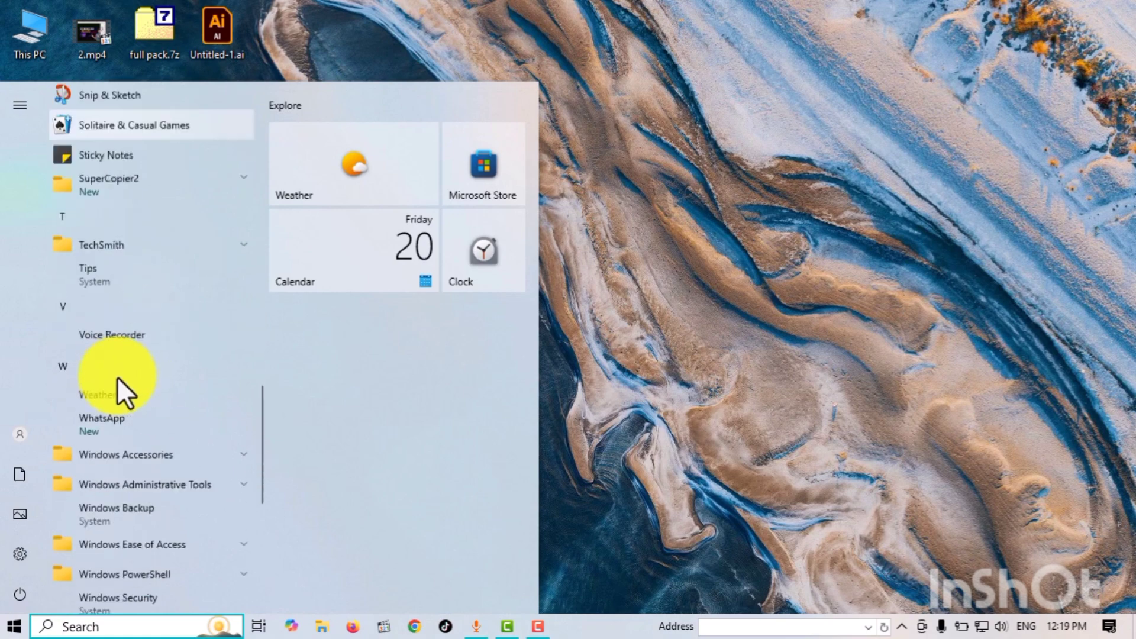
scroll(113, 397, up, 15)
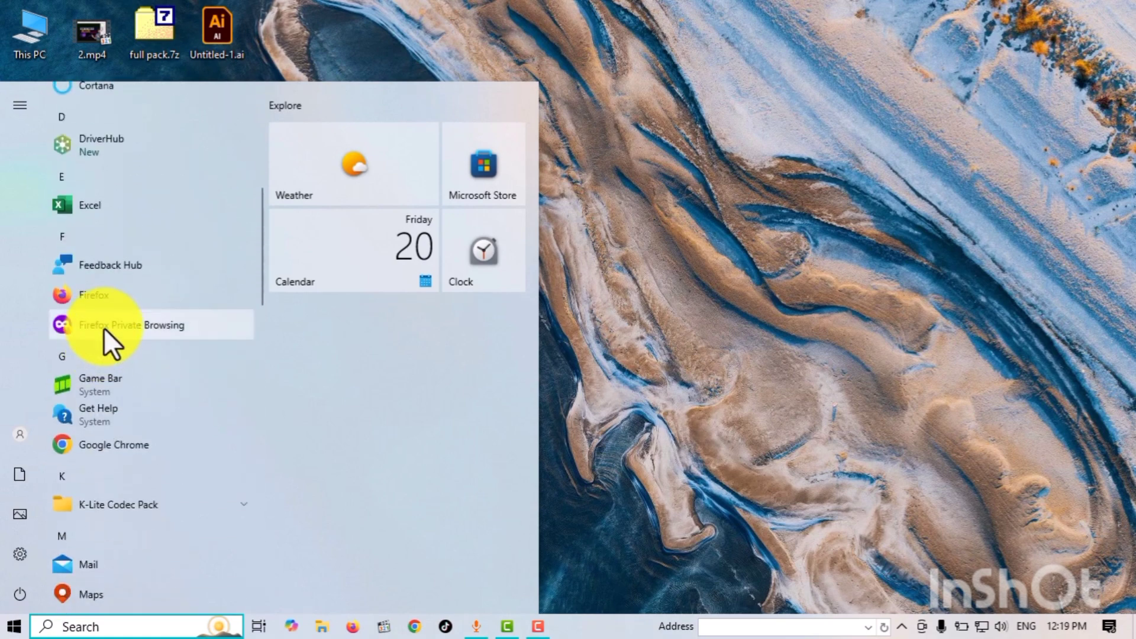
click(118, 290)
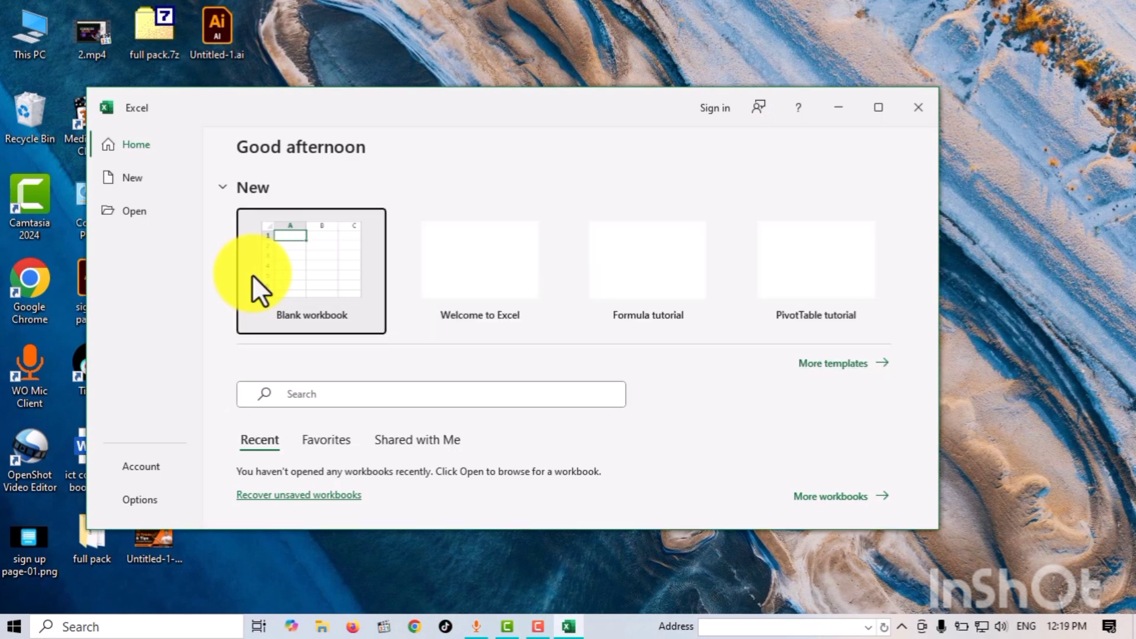
click(878, 109)
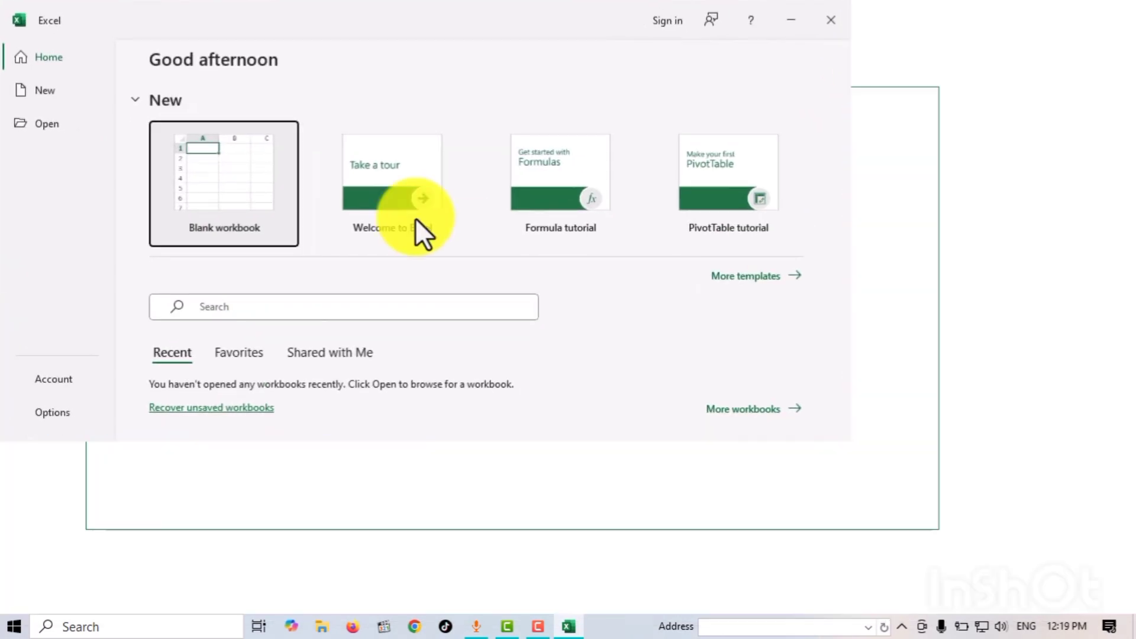
click(172, 219)
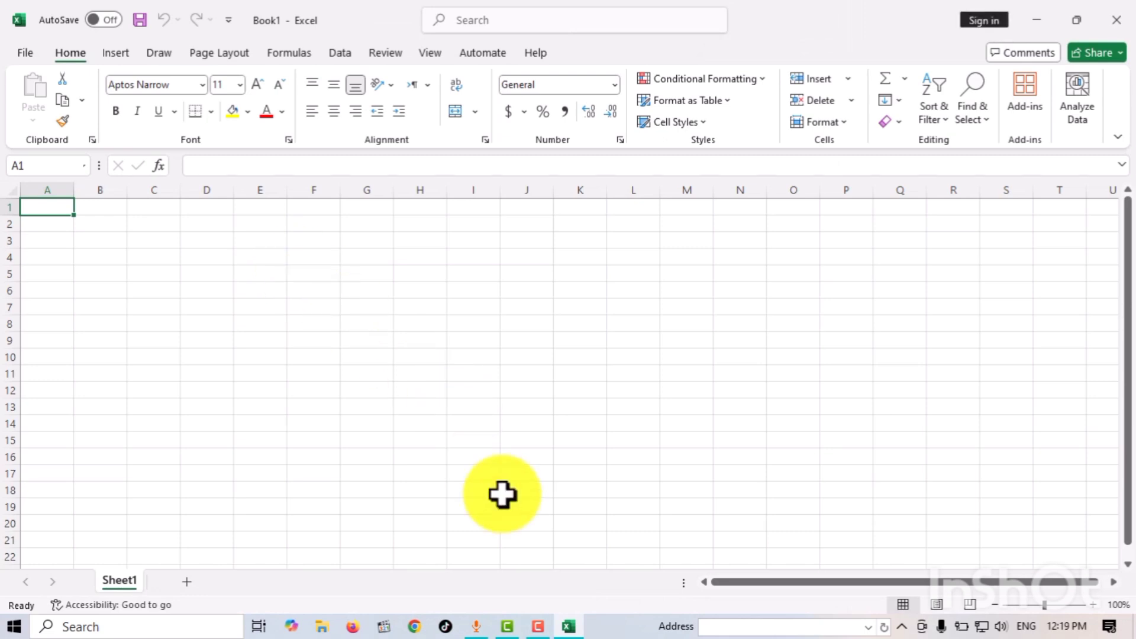
- Zoom the empty worksheet in to 244%
click(534, 628)
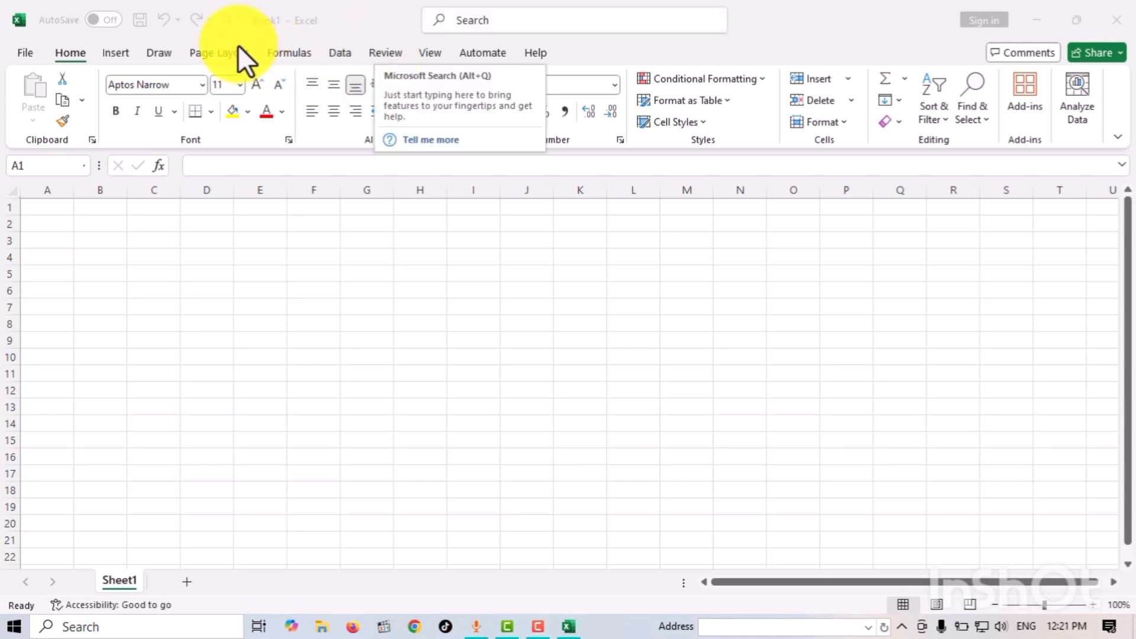
click(246, 244)
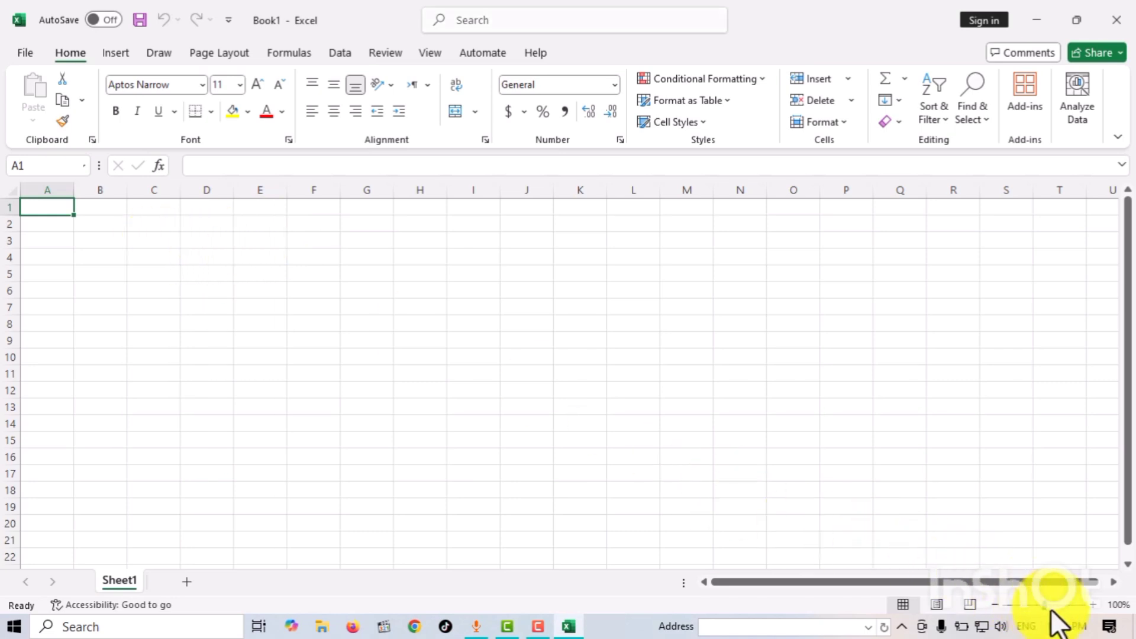
drag(1053, 600, 1064, 607)
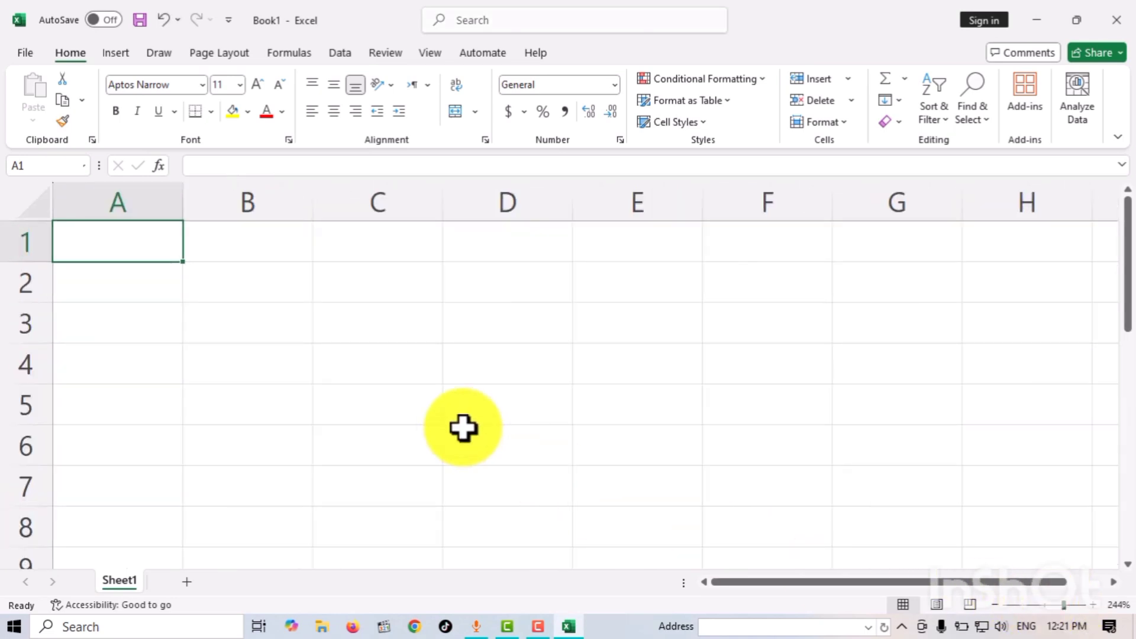
- Select cells B2 and C4, highlight the whole of column C, and select cell C5
click(234, 299)
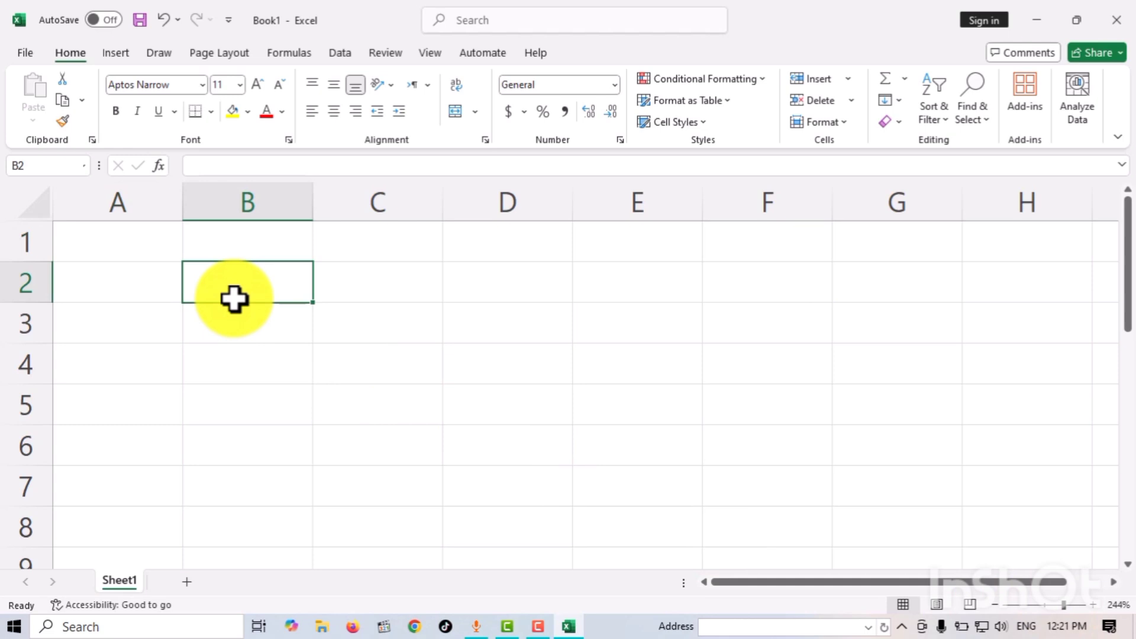
click(414, 337)
click(414, 354)
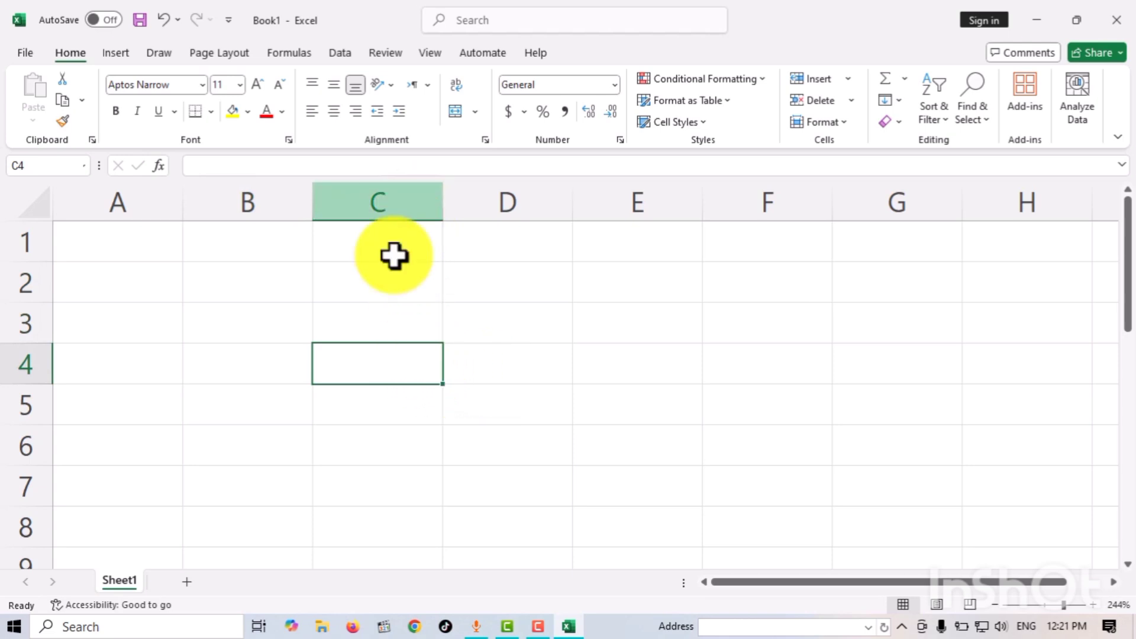
click(381, 197)
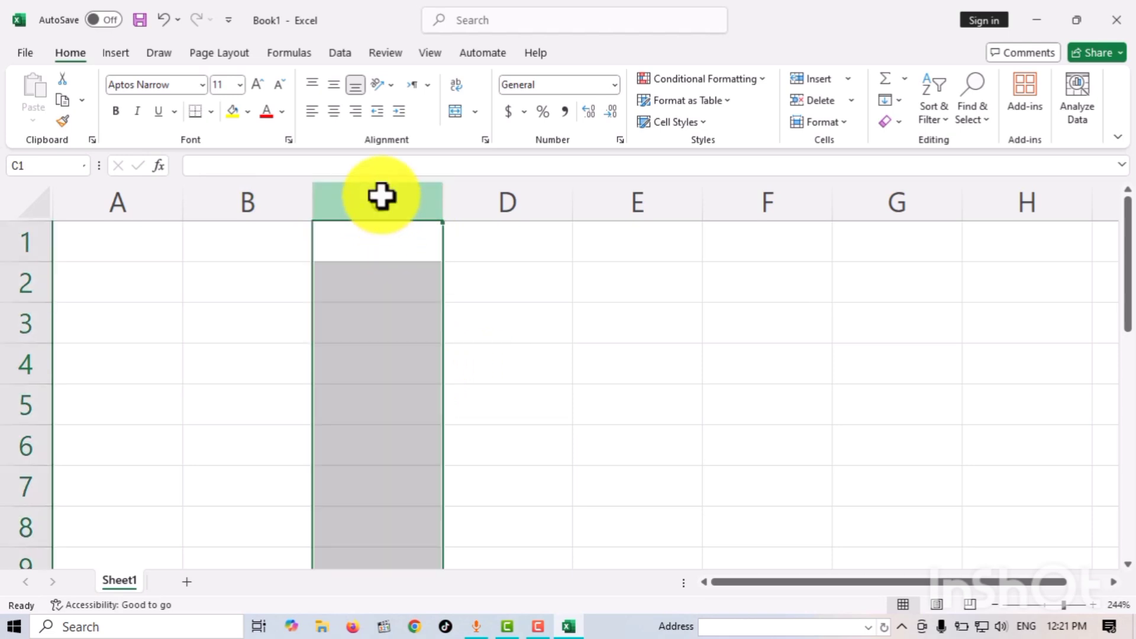
click(384, 391)
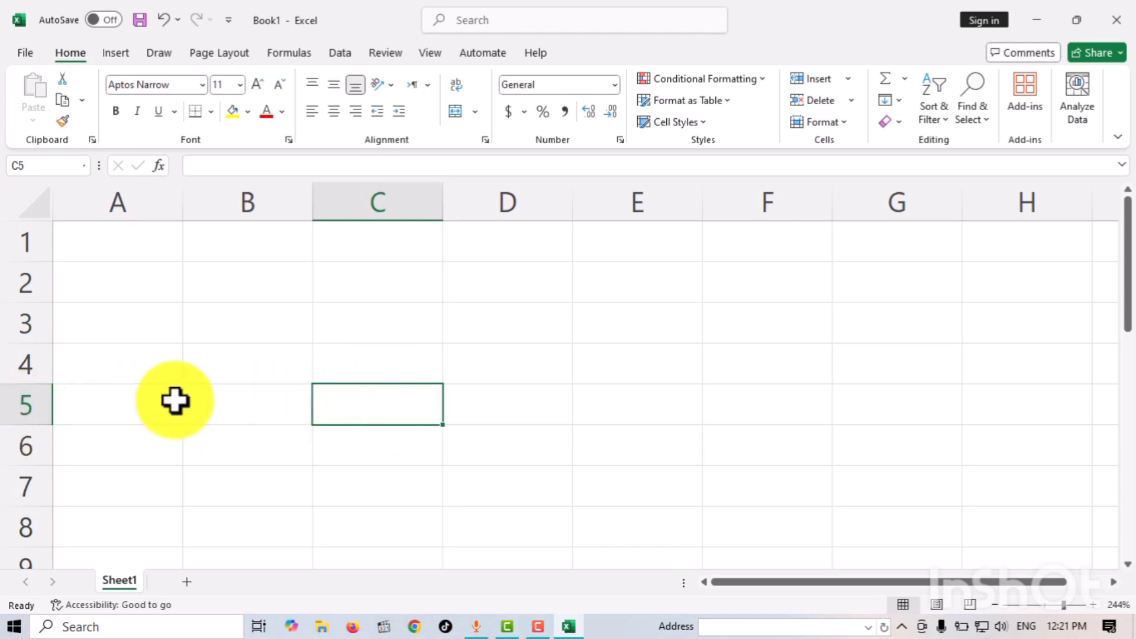
- Highlight the whole of row 5 and column C in turn, and select cell C5 where they cross
click(15, 404)
click(360, 408)
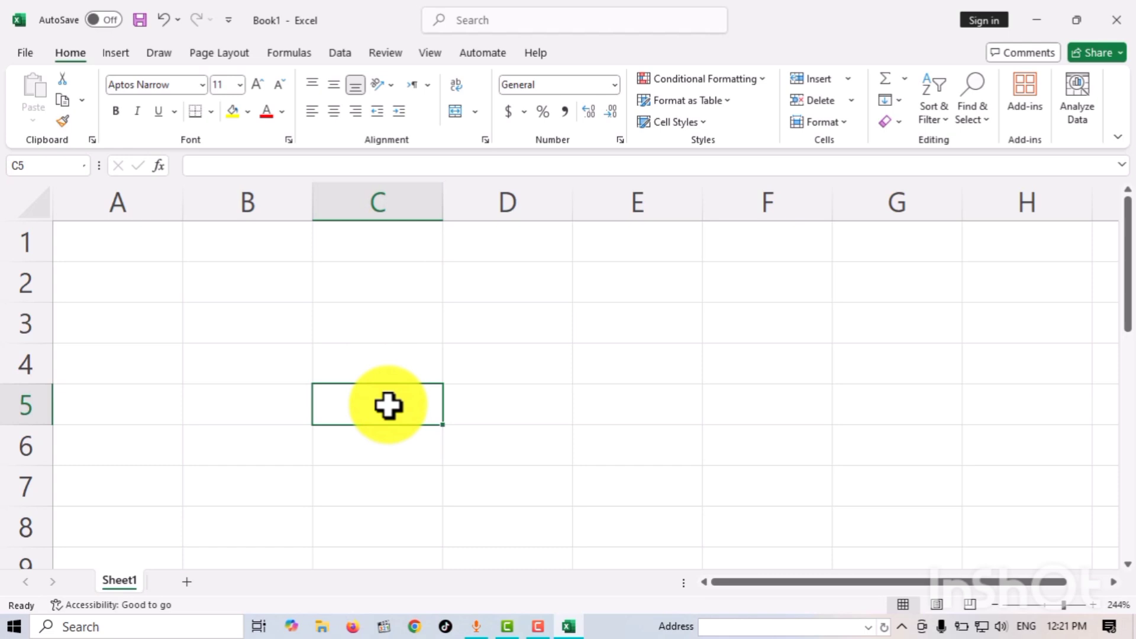
click(15, 408)
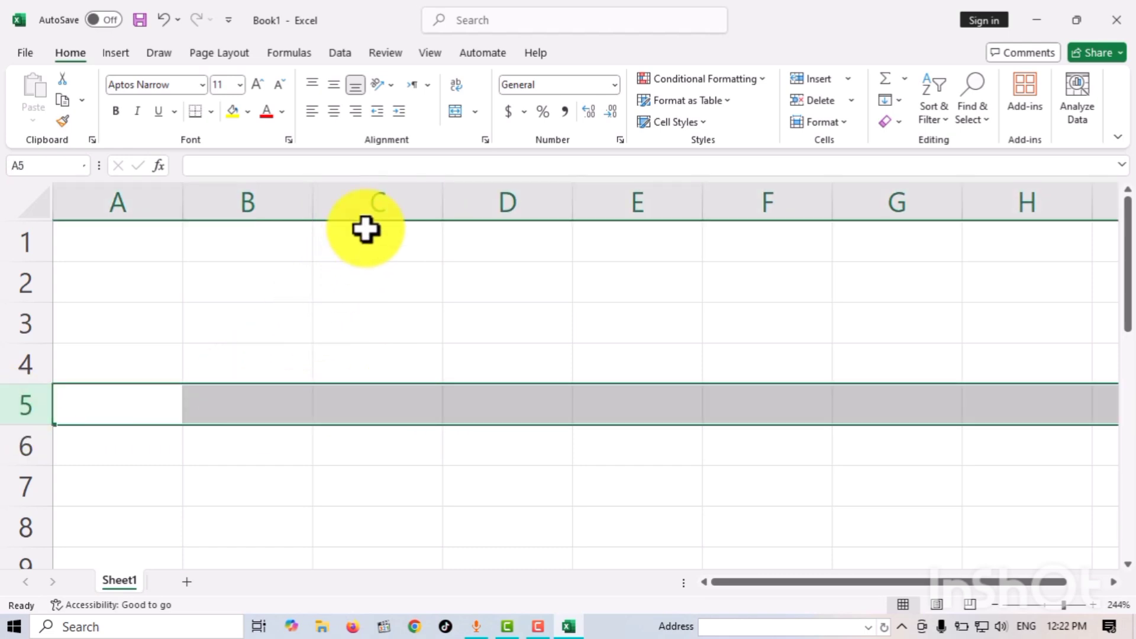
click(377, 210)
click(391, 411)
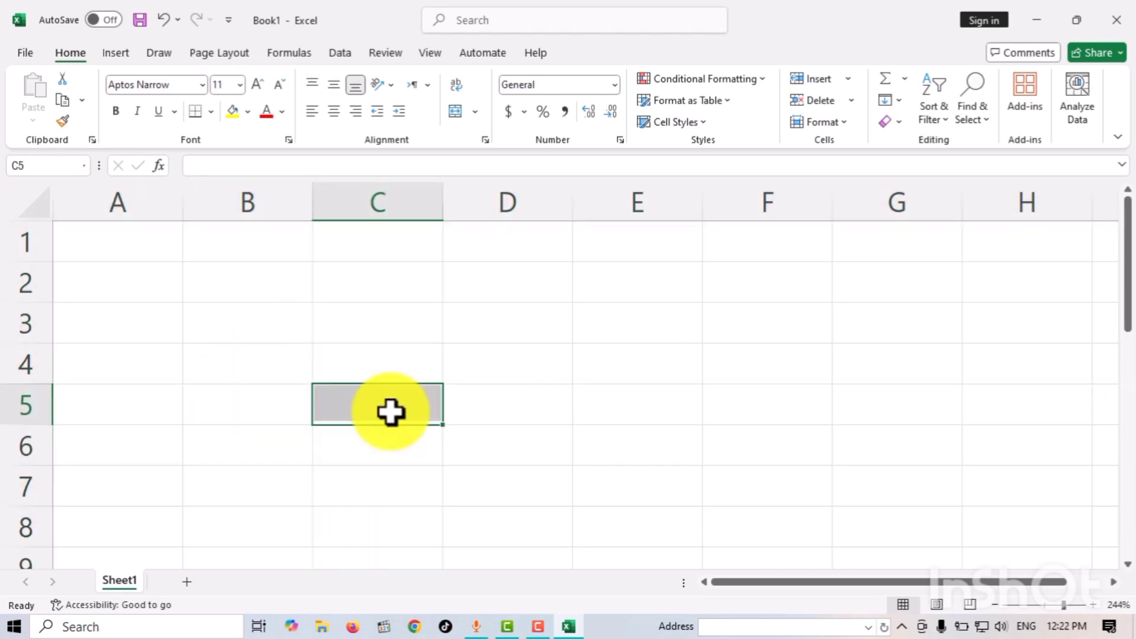
- Examine the address of cell C5, then compare the addresses of neighbouring cells in columns D and E, ending on E6
click(30, 168)
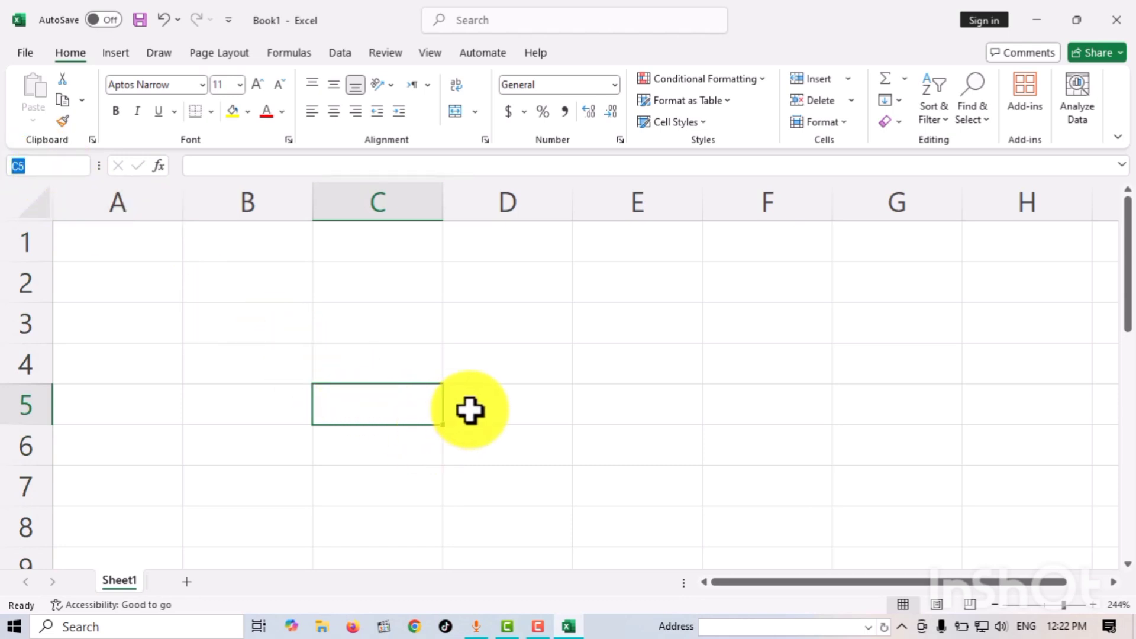
click(532, 407)
click(662, 398)
click(652, 446)
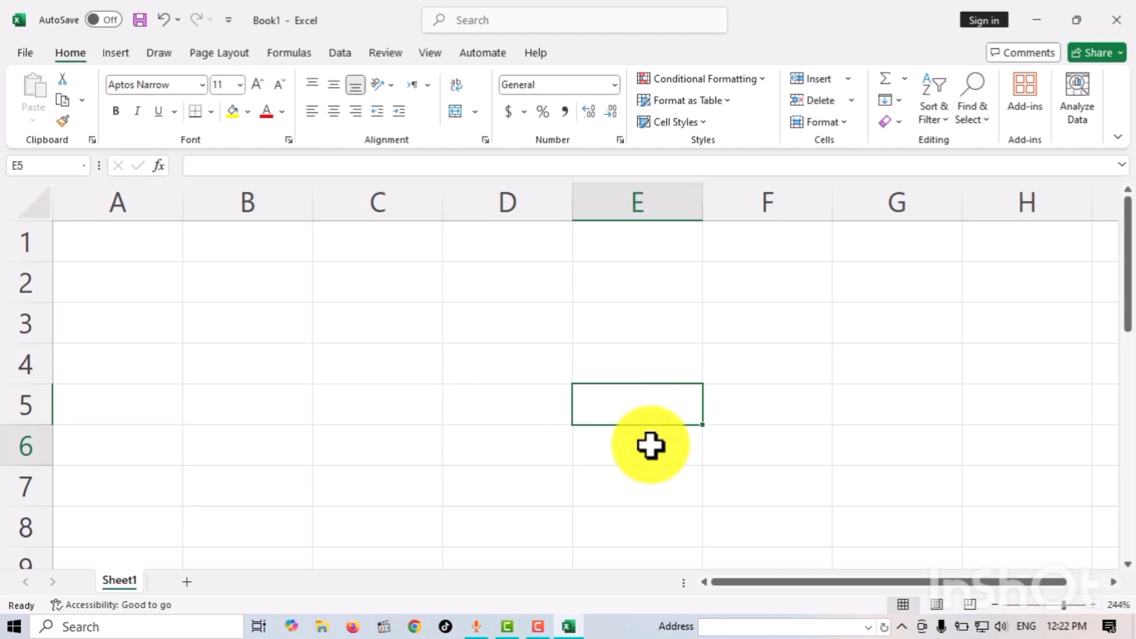
click(525, 459)
click(528, 499)
click(607, 499)
click(633, 450)
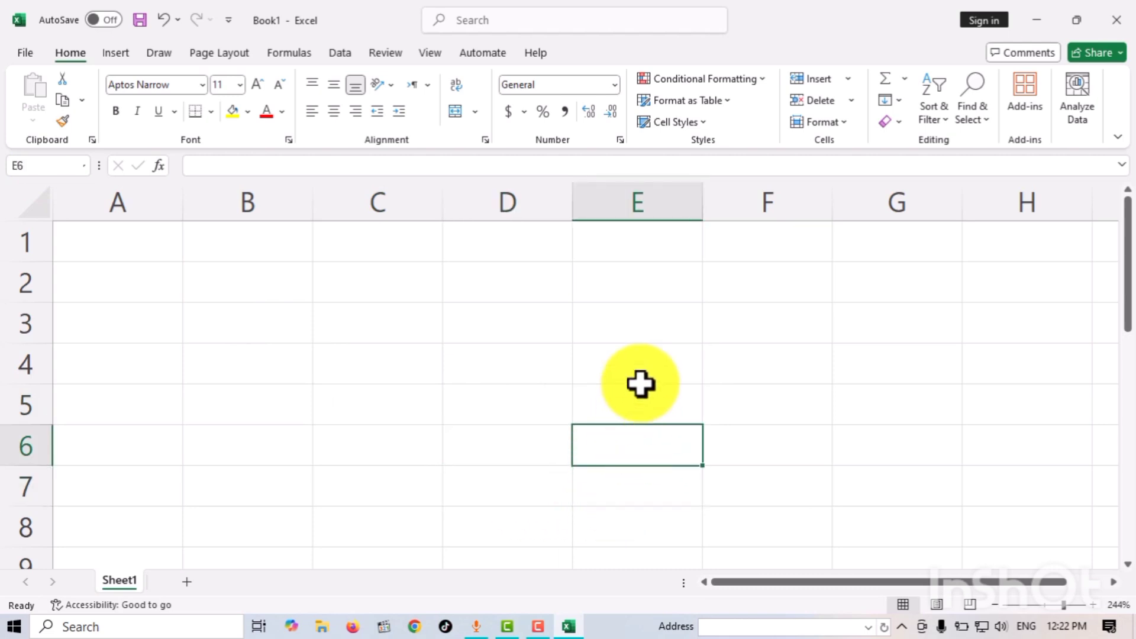
- Select cell E2, then go to cell E5 by entering its cell reference
click(622, 287)
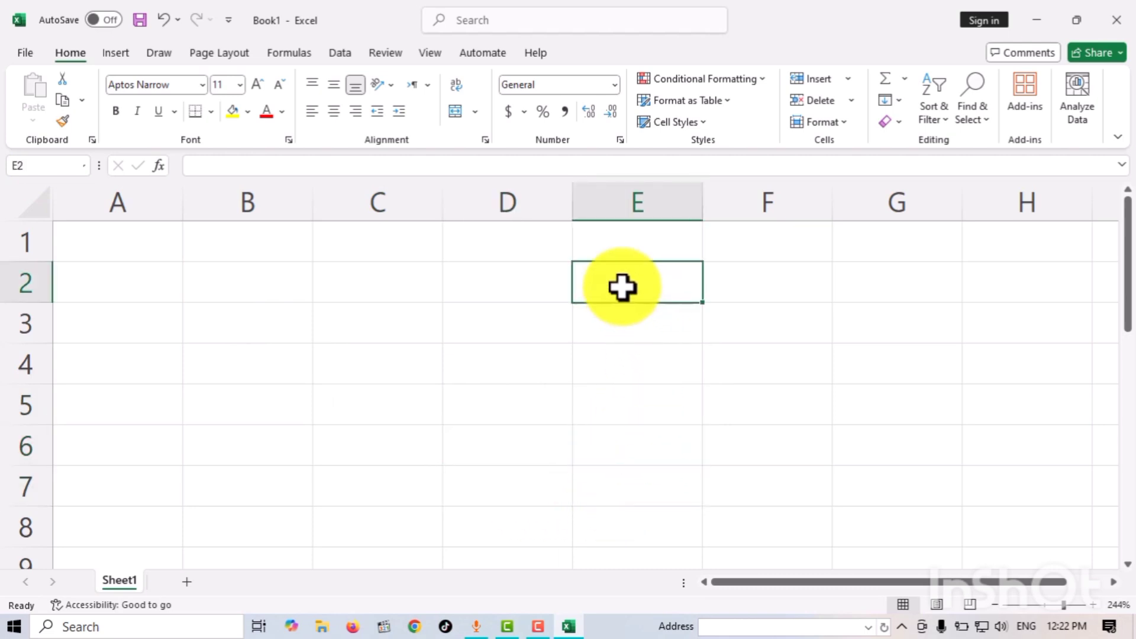
click(41, 165)
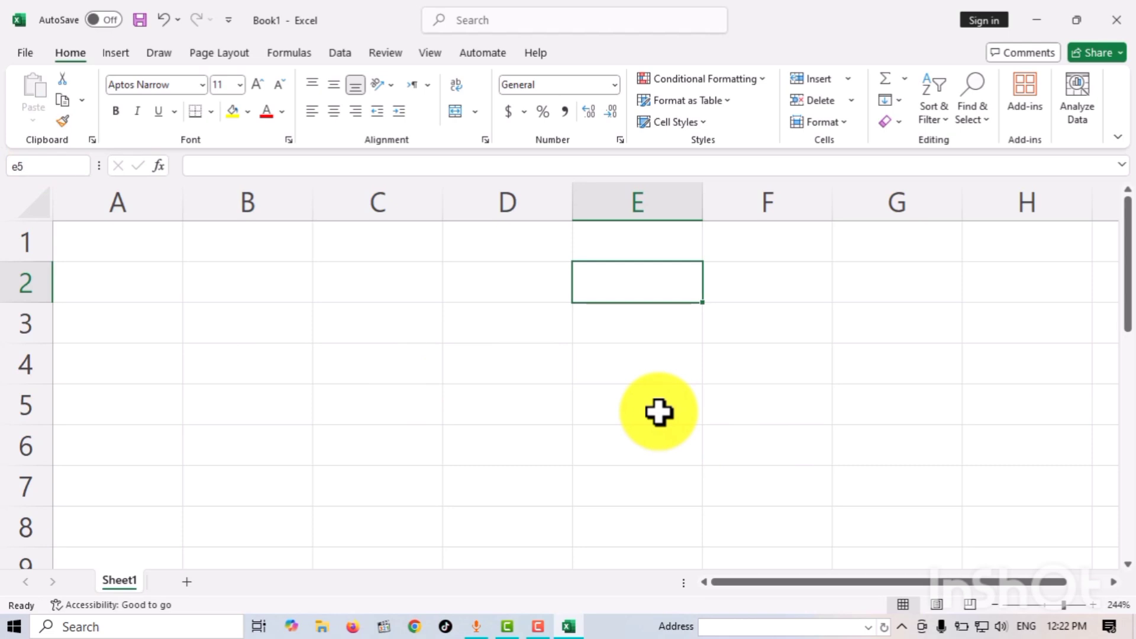
key(Return)
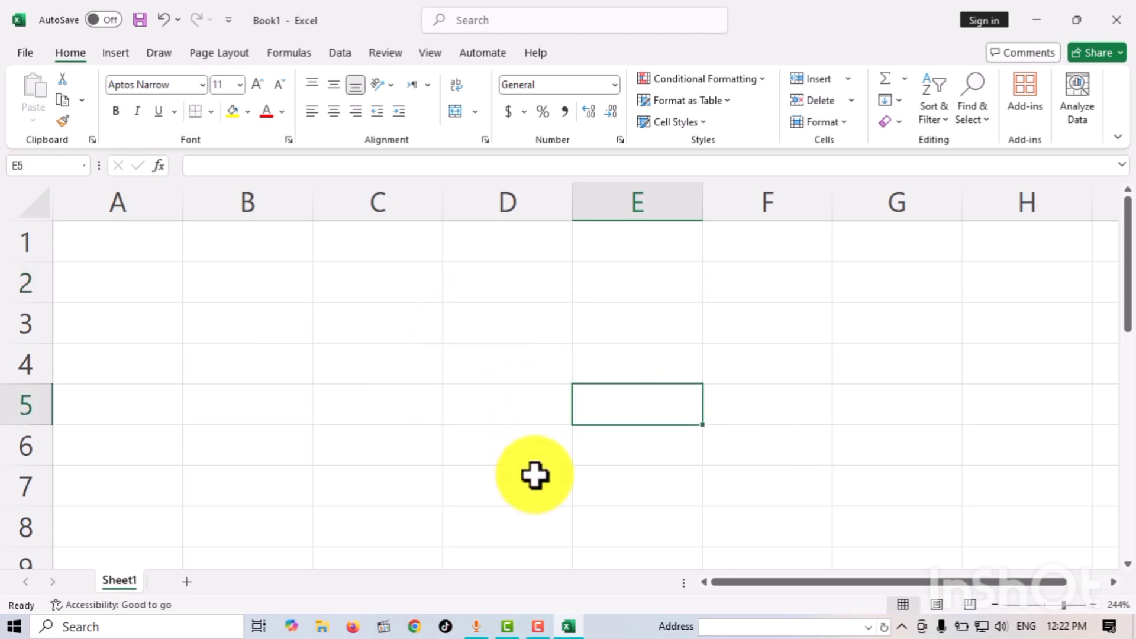
click(467, 403)
click(342, 357)
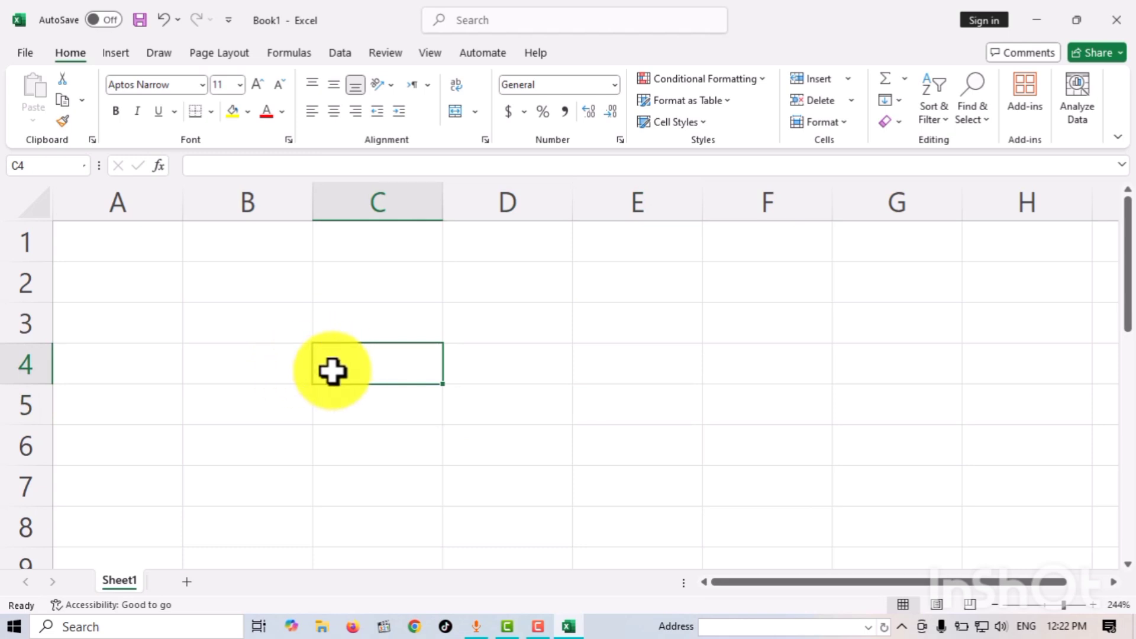
click(213, 273)
click(150, 236)
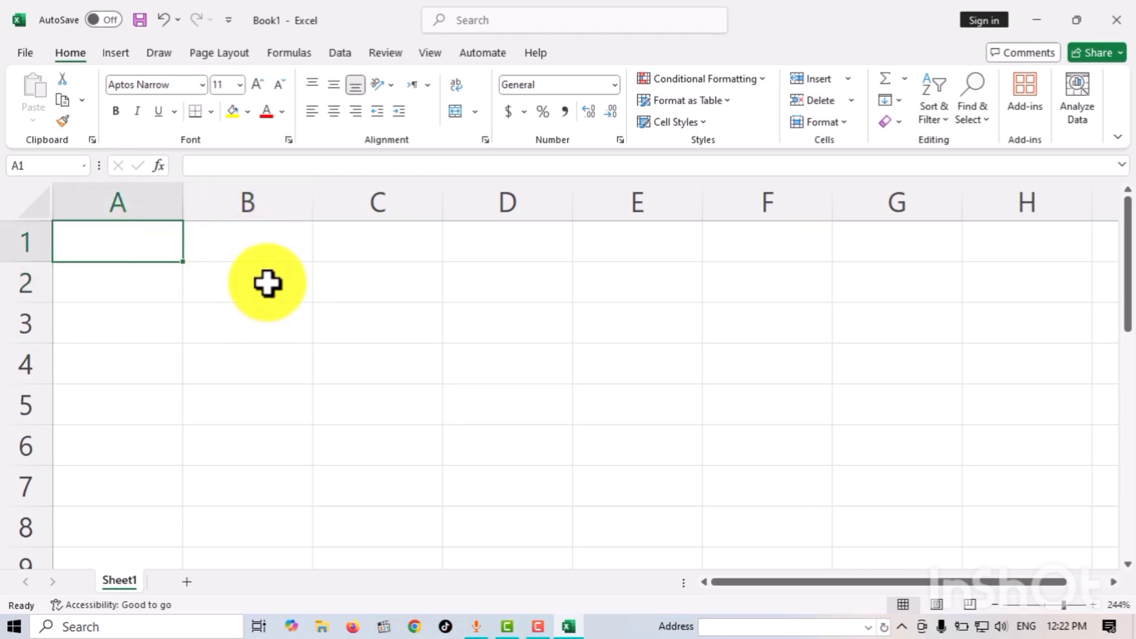
text(=)
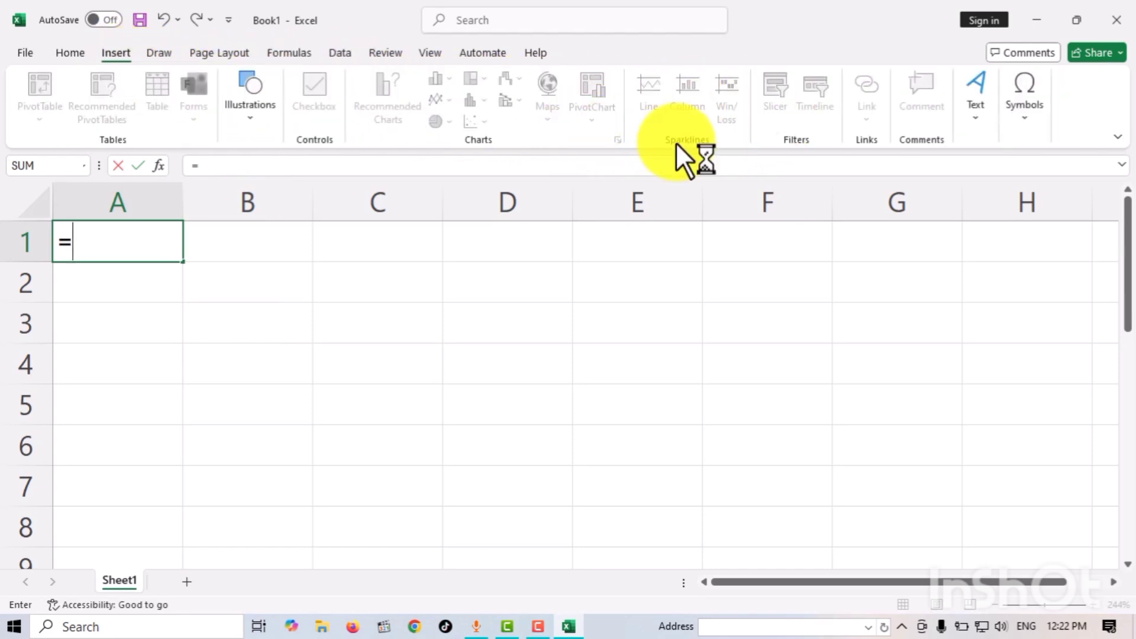
click(150, 56)
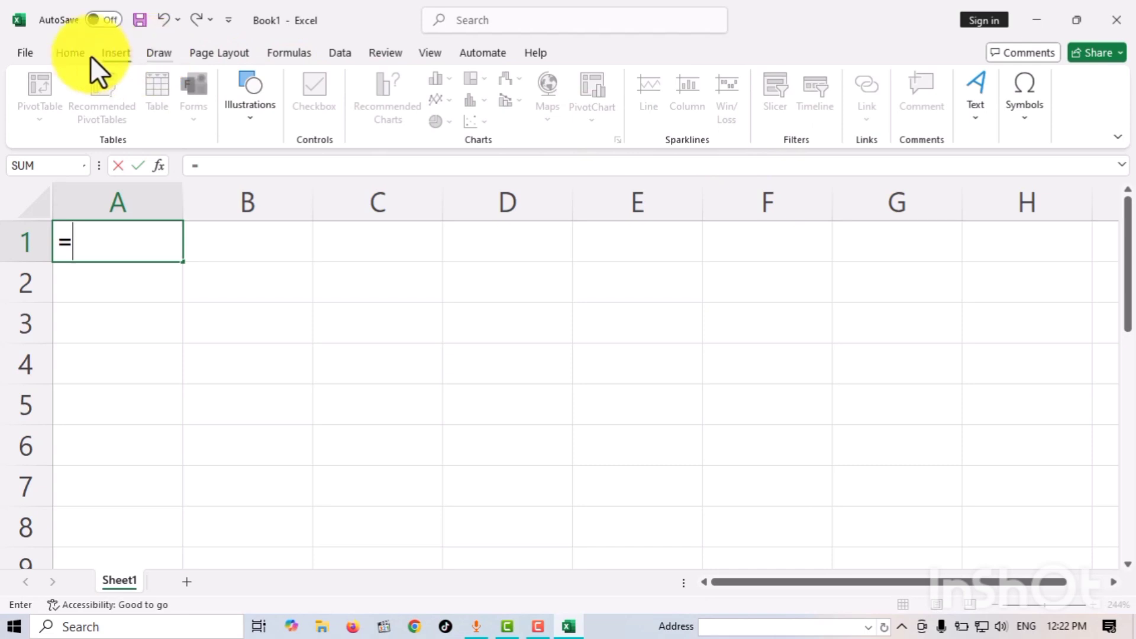
click(71, 52)
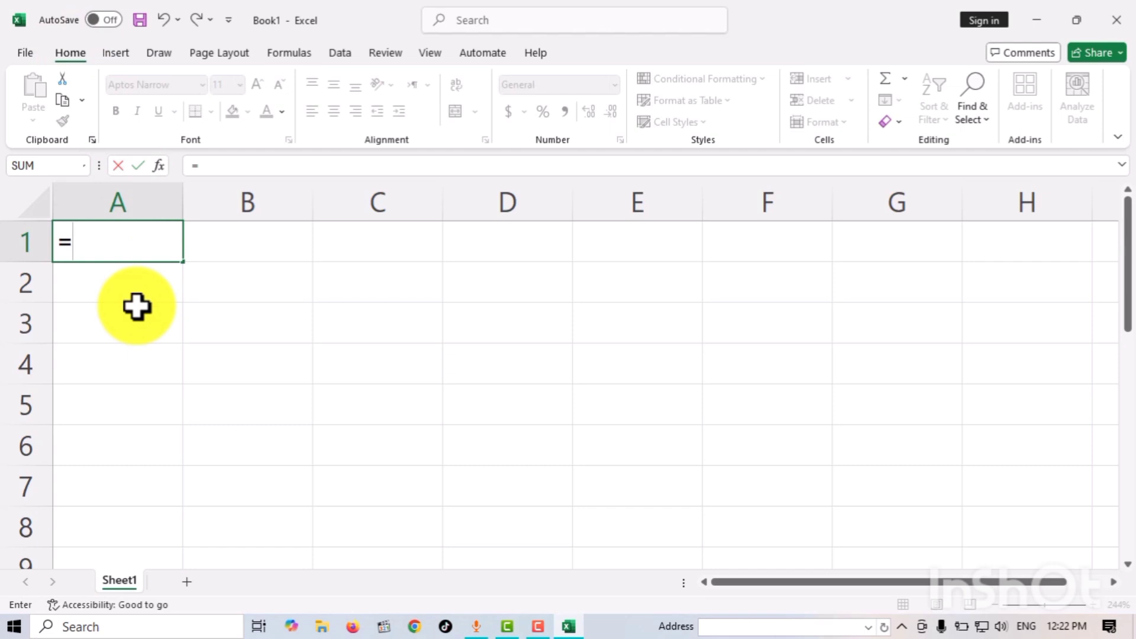
key(BackSpace)
key(Escape)
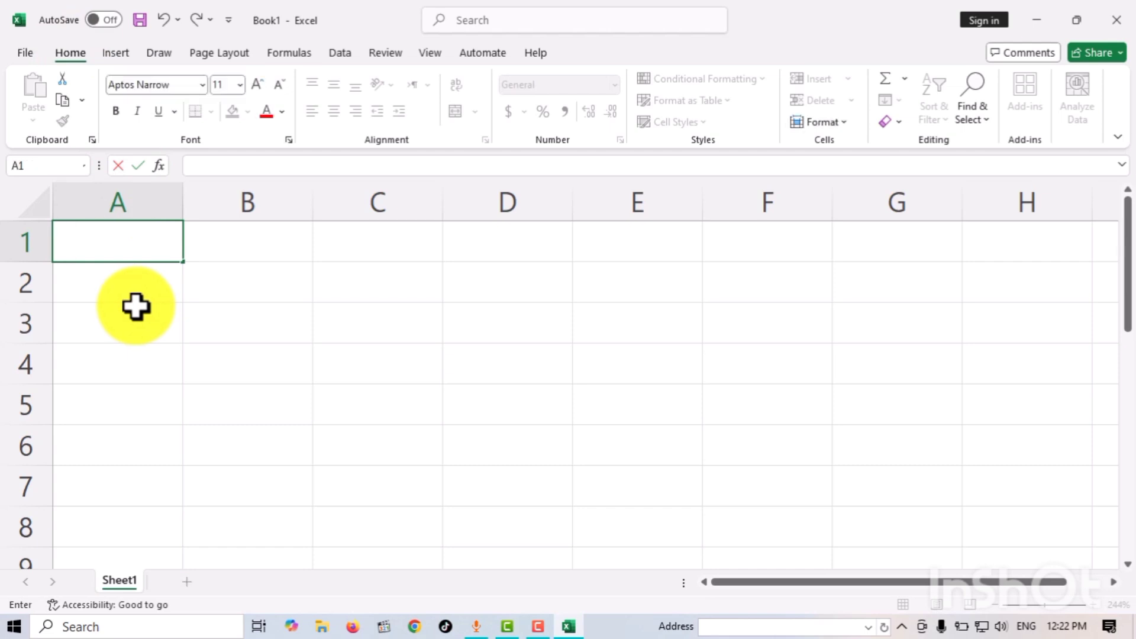
click(136, 306)
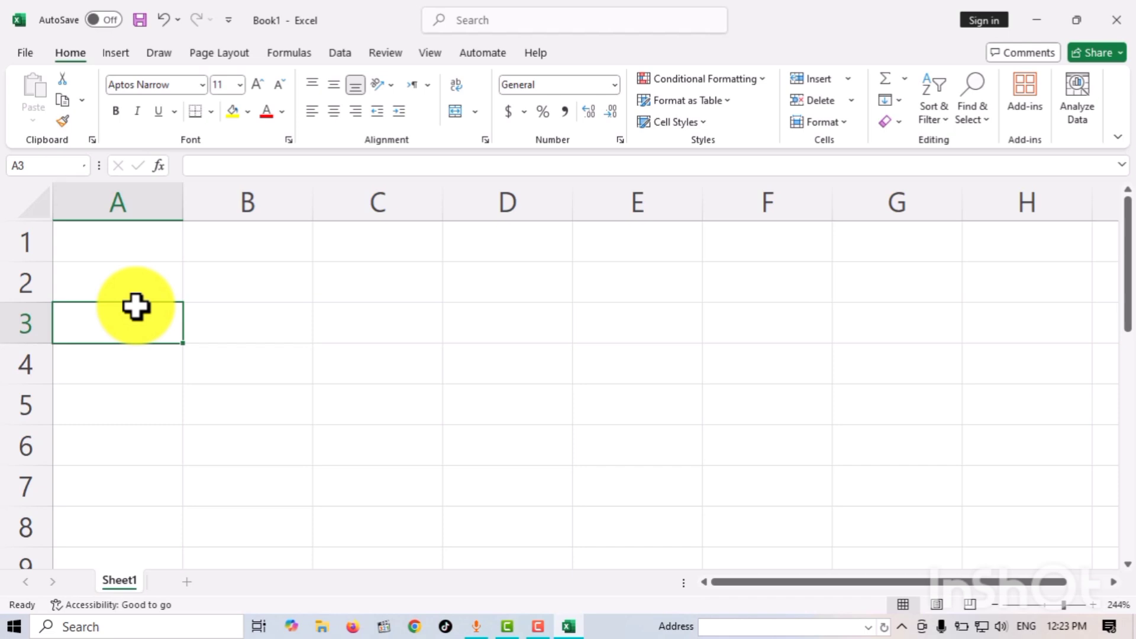
- Enter the formula =5+5 in cell A1
click(139, 248)
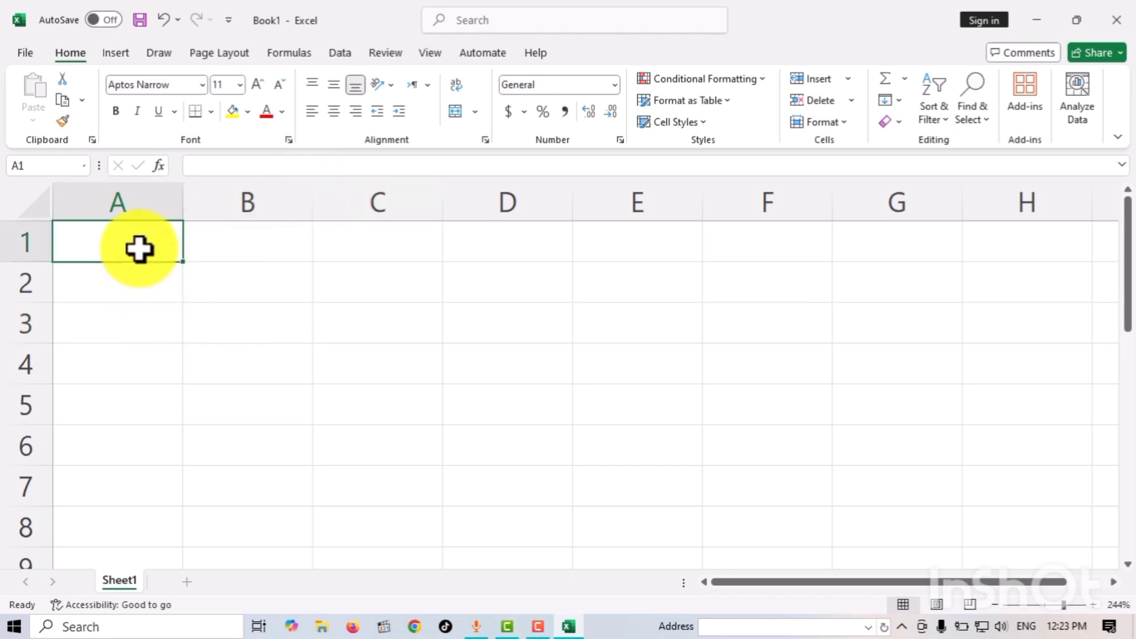
text(=)
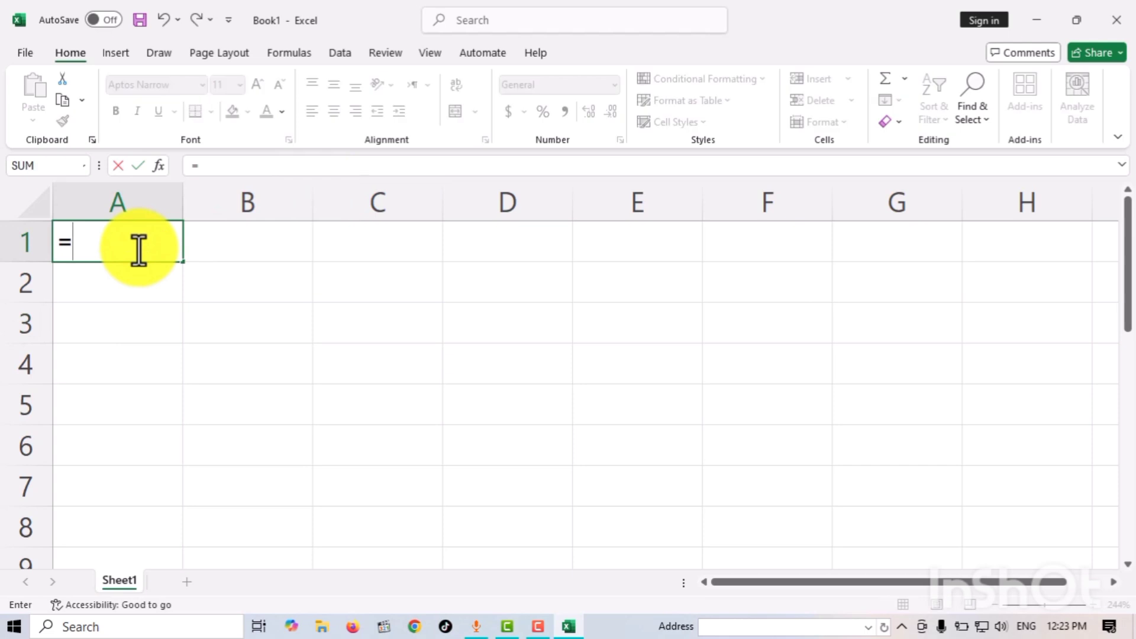
text(5+5)
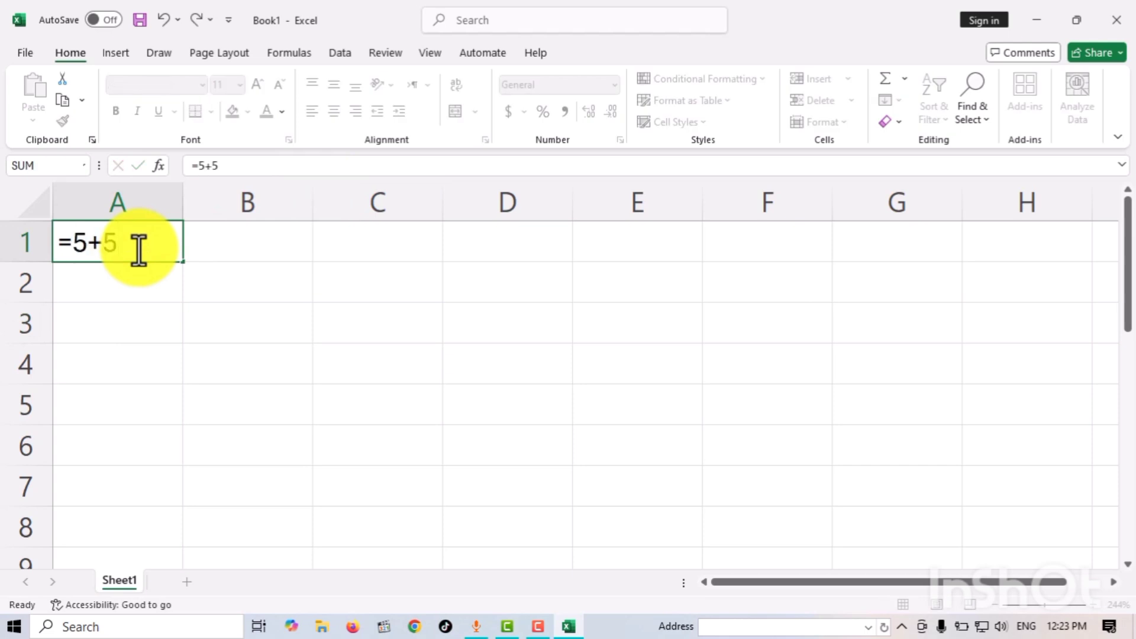
key(Return)
- Examine the full formula behind the result in cell A1, then select cell B1
click(178, 234)
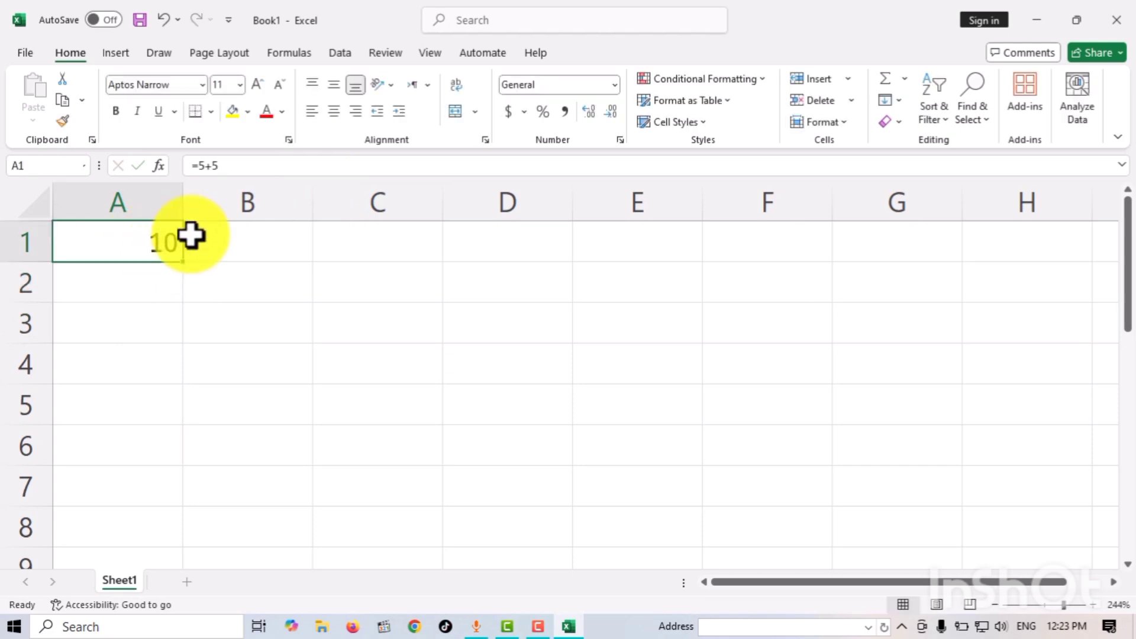
click(228, 166)
drag(228, 166, 172, 168)
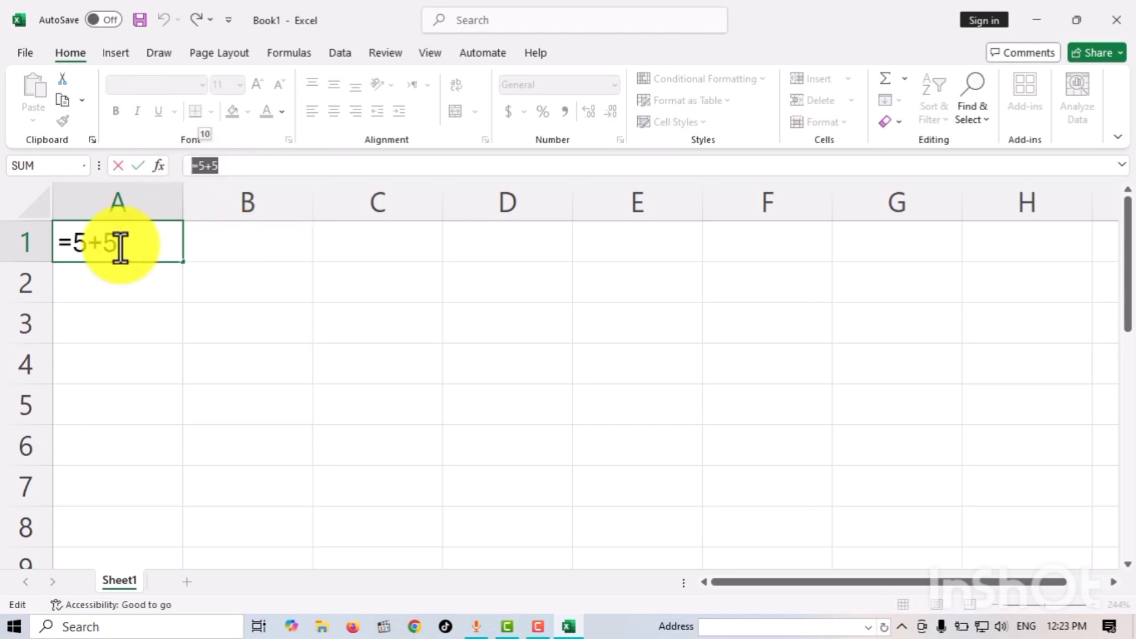
key(Return)
click(230, 248)
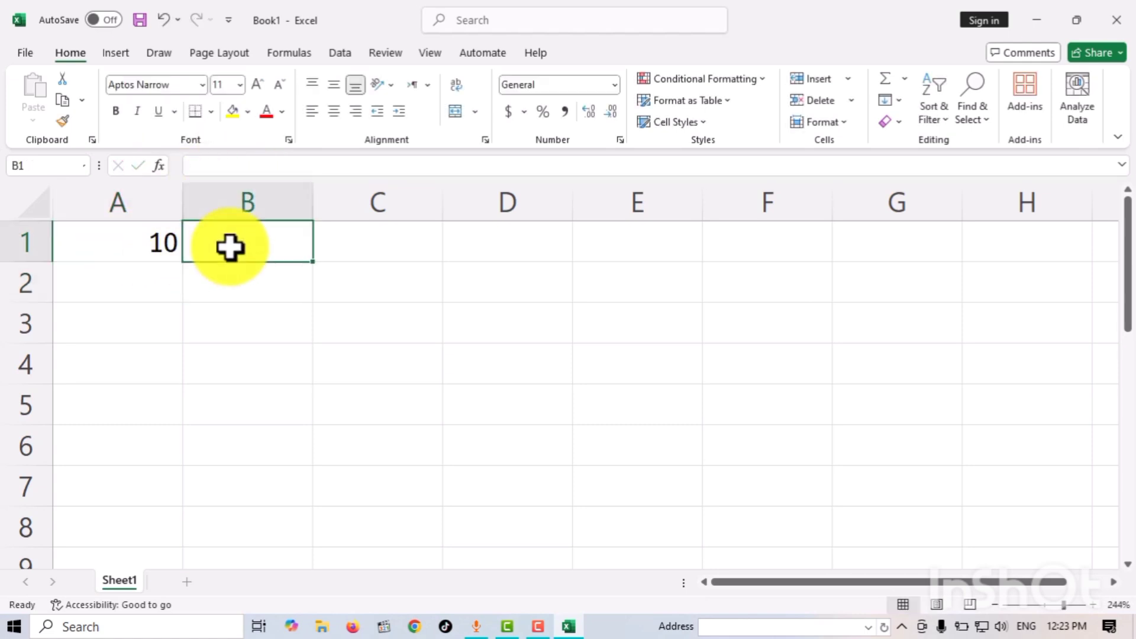
- Enter the formula =SUM(5,5) in cell B1
text(=)
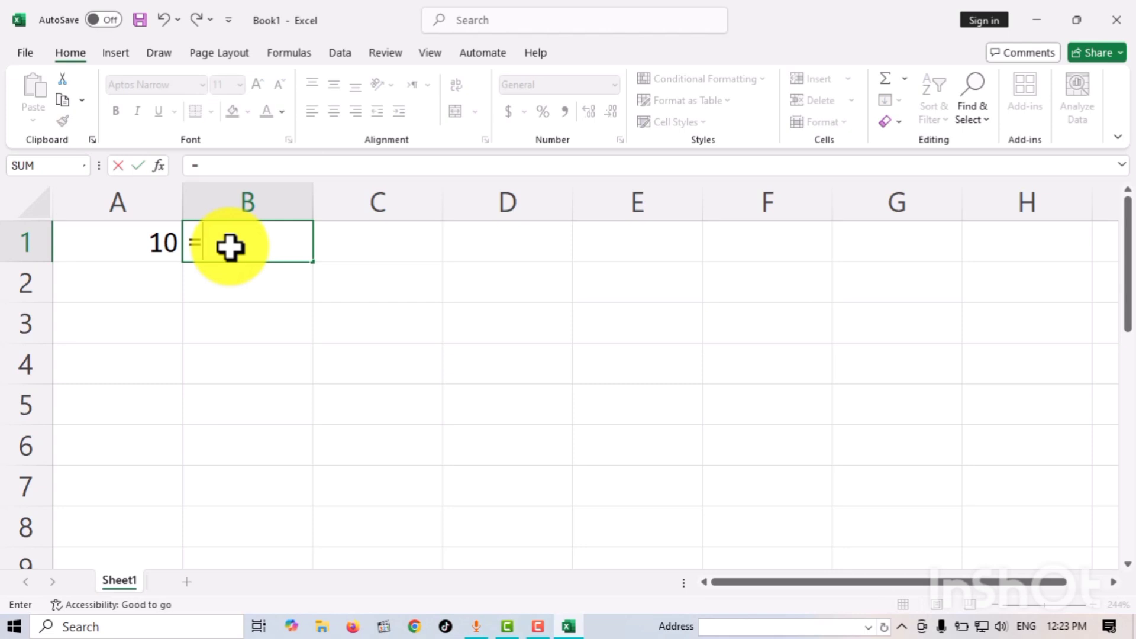
text(sum)
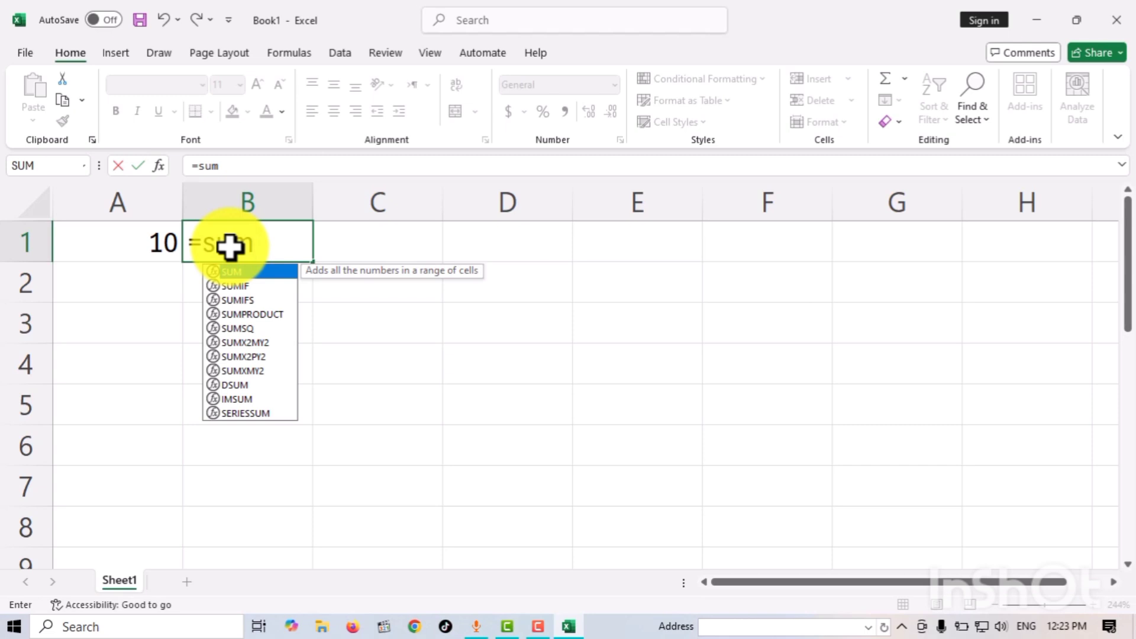
text(()
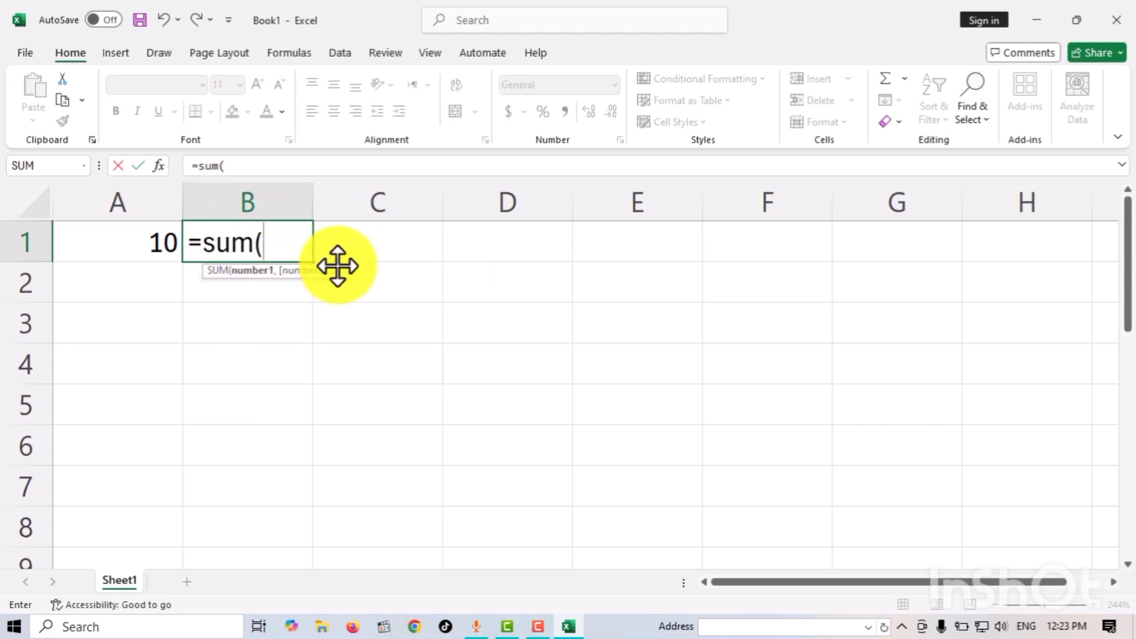
text(5+5)
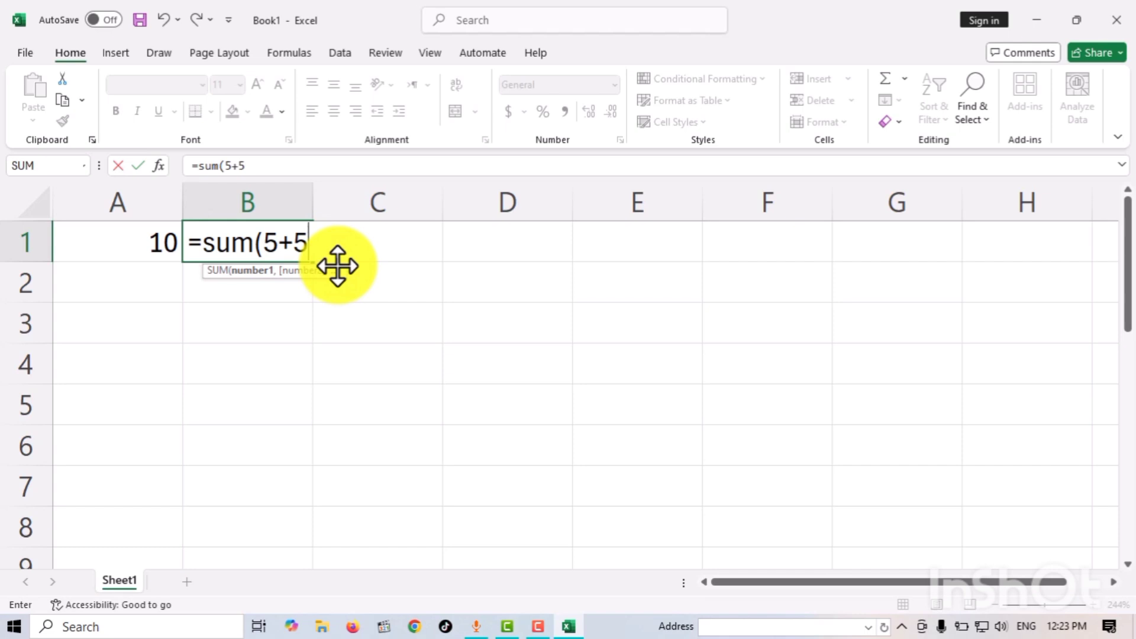
key(BackSpace)
key(BackSpace)
text(,+)
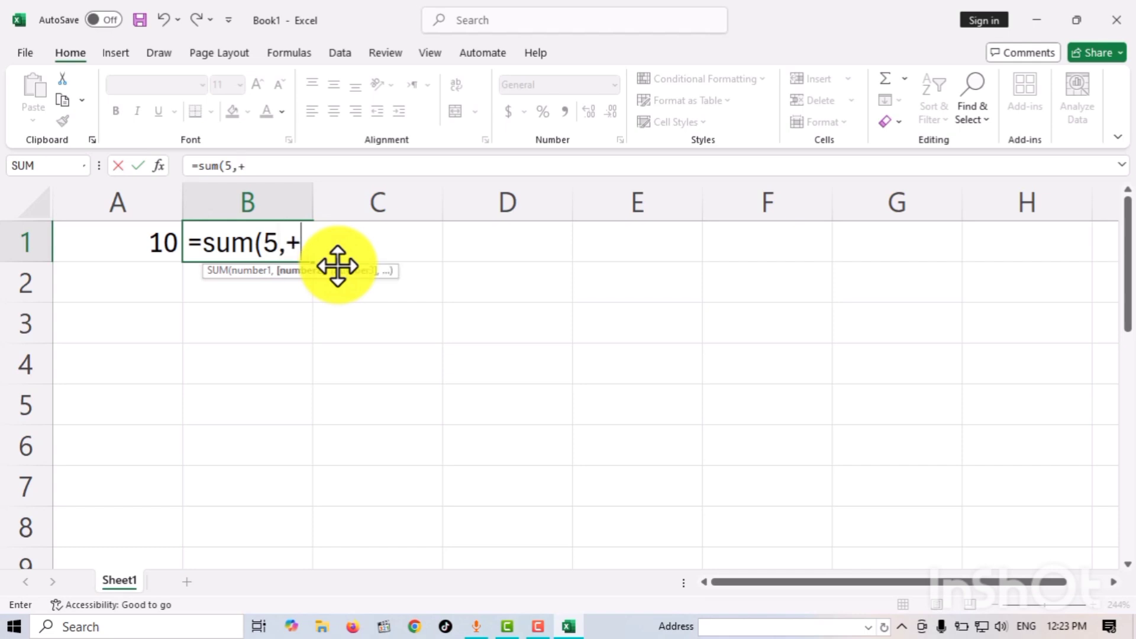
key(BackSpace)
text(5))
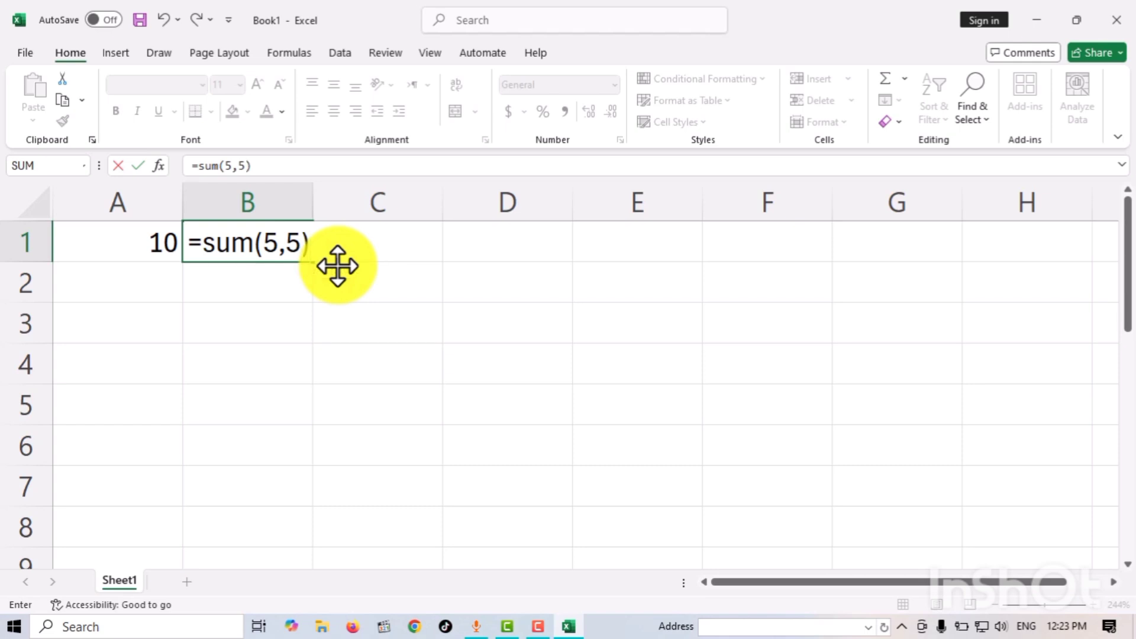
key(Return)
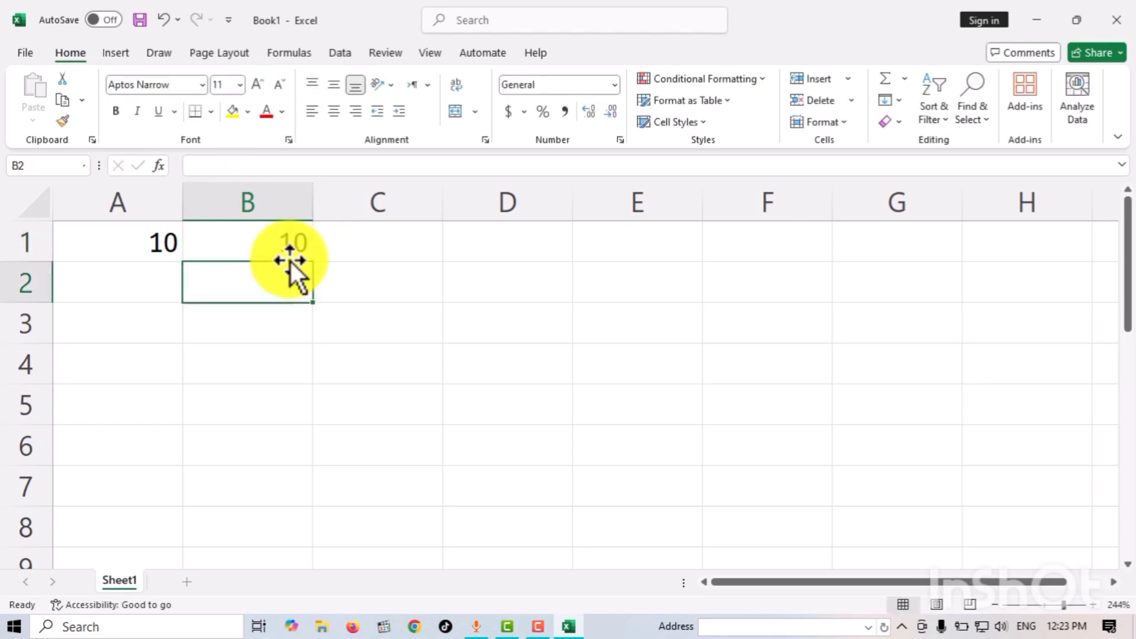
- Examine the formulas behind the results in cells A1 and B1, leaving both unchanged
click(259, 241)
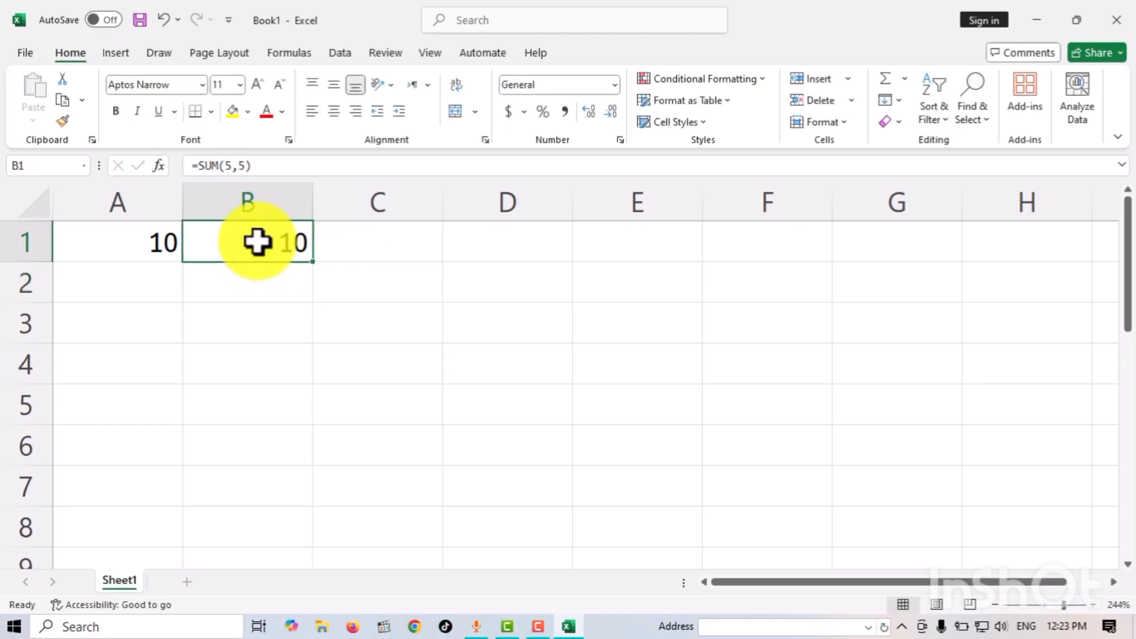
click(152, 243)
double_click(155, 246)
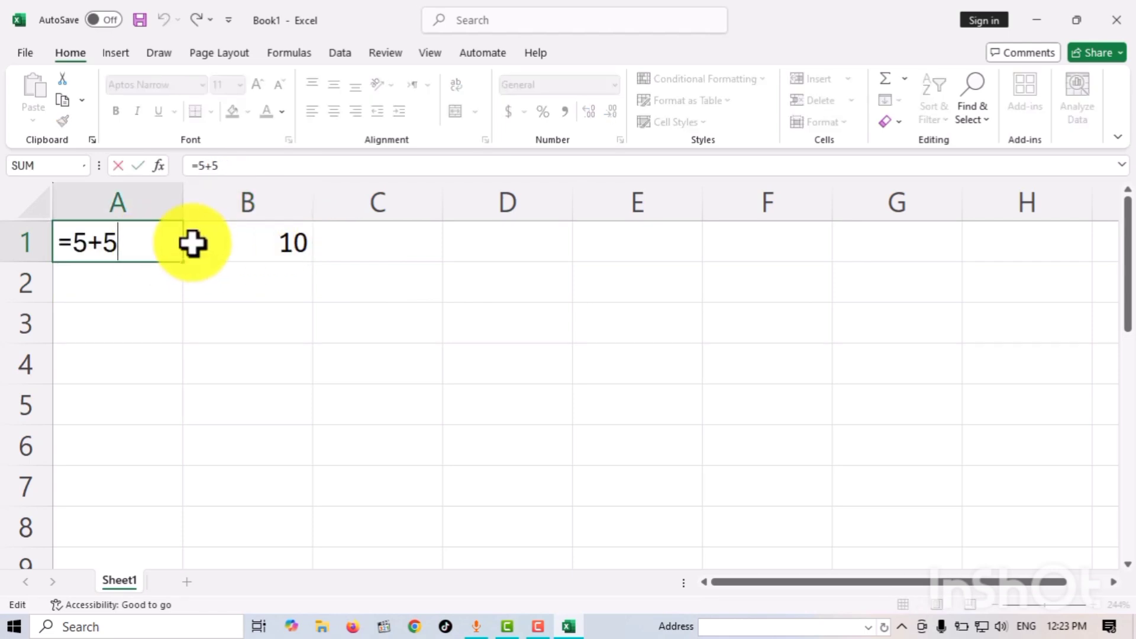
key(Return)
double_click(274, 254)
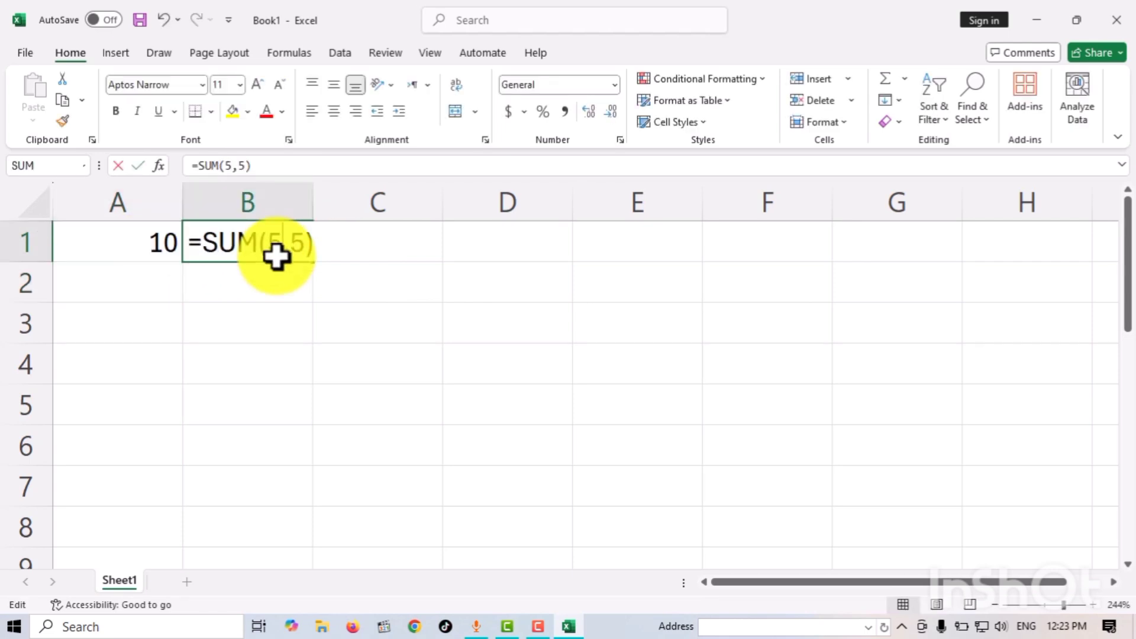
drag(307, 249, 218, 265)
key(Return)
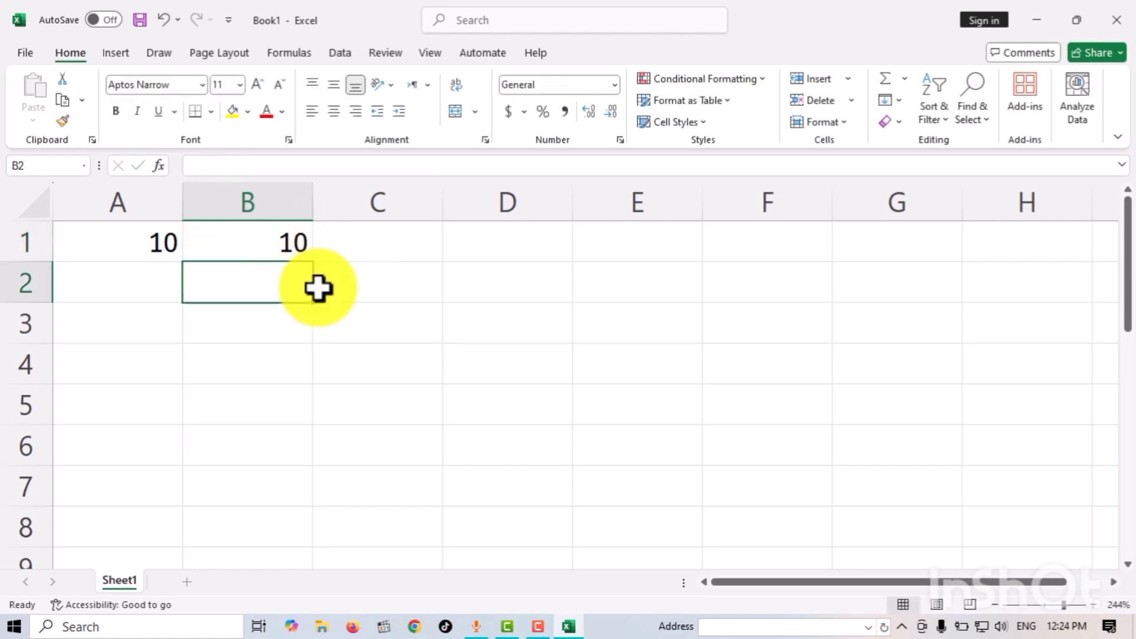
- Compare the plain addition in cell A1 with the SUM function in cell B1 by selecting the two cells alternately
click(324, 296)
click(500, 292)
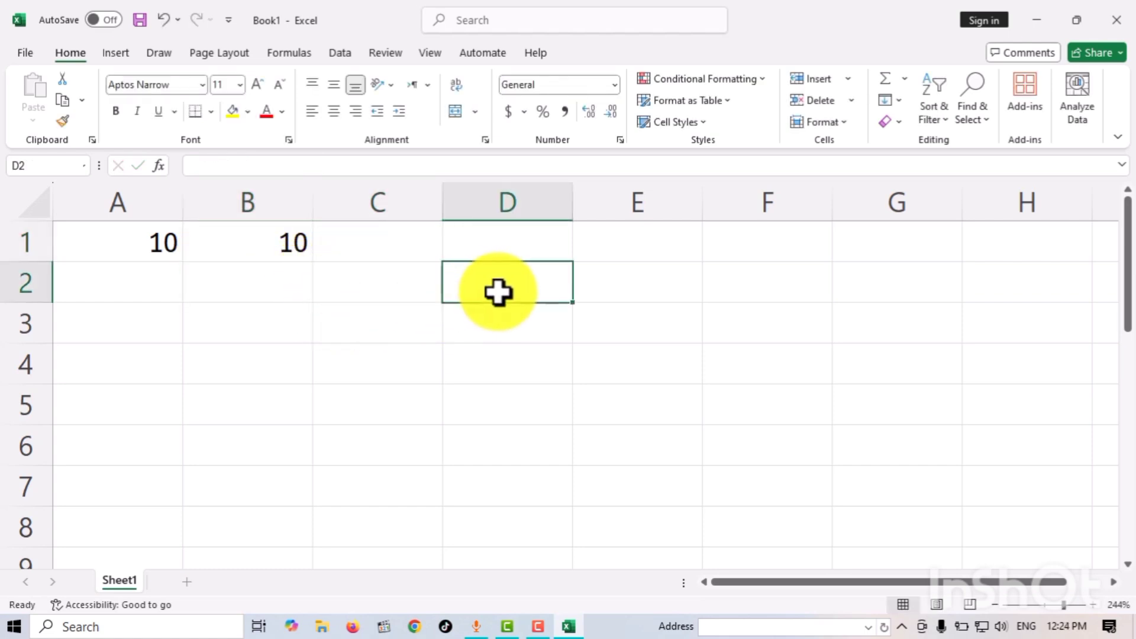
click(398, 287)
click(255, 250)
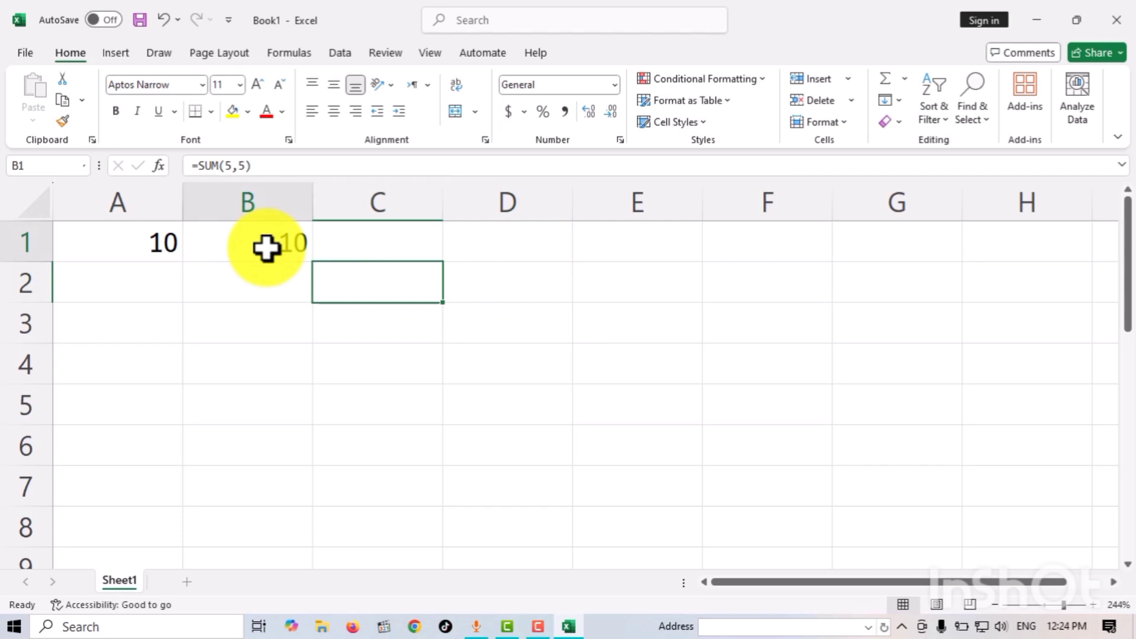
click(155, 243)
click(255, 243)
click(160, 243)
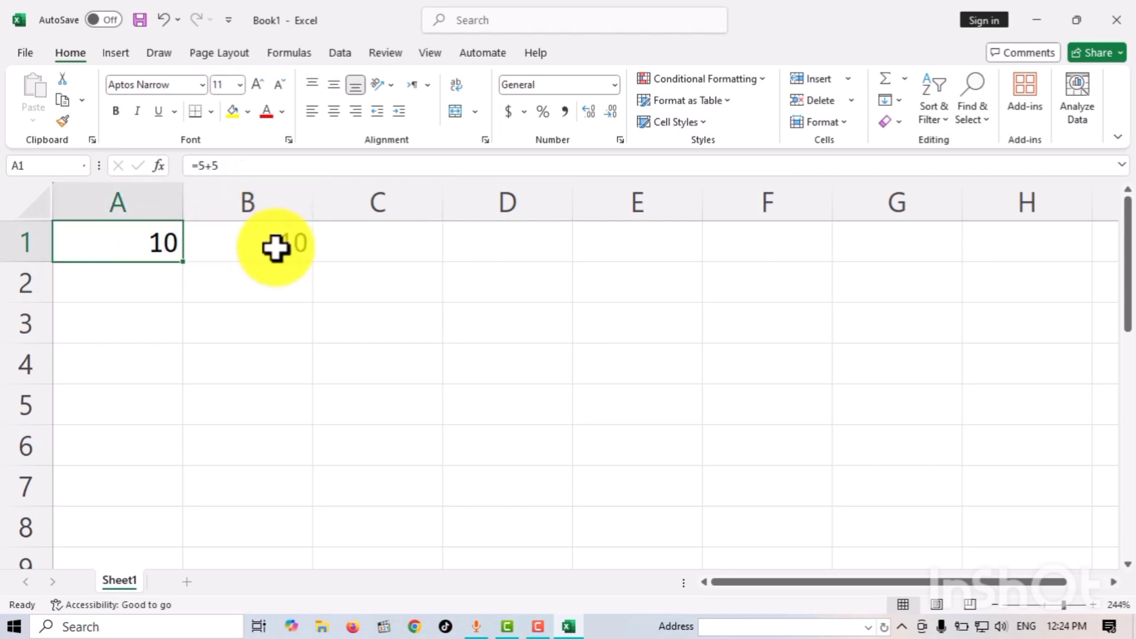
click(274, 246)
click(146, 255)
click(274, 253)
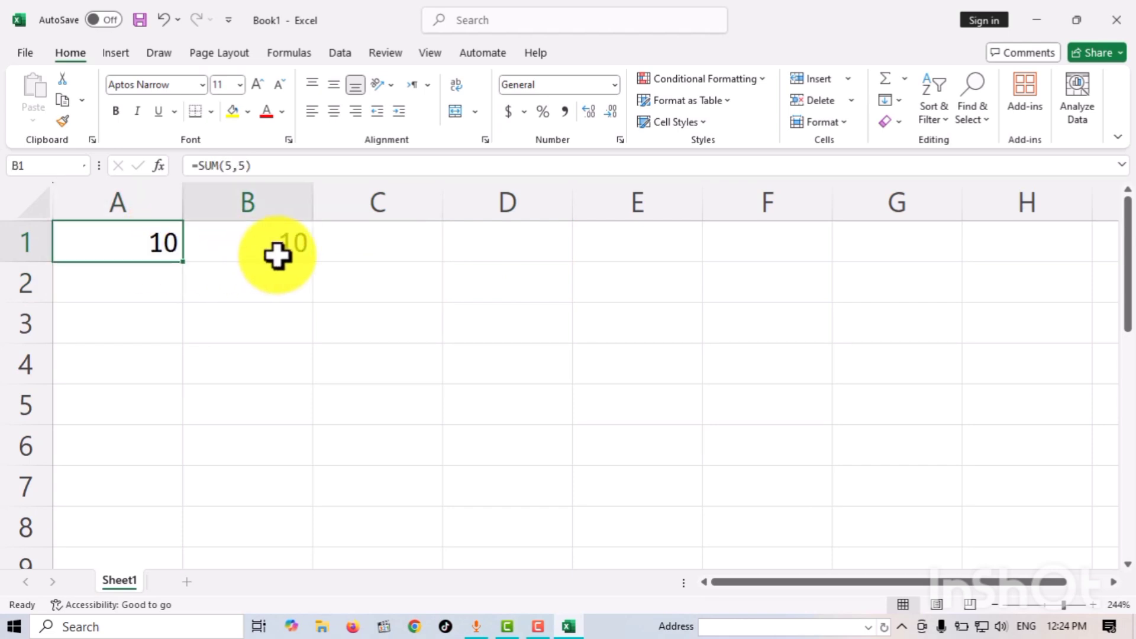
- Add the range A1:B1 in cell C1 with the formula =SUM(A1:B1), and reselect C1 to check its formula
click(377, 250)
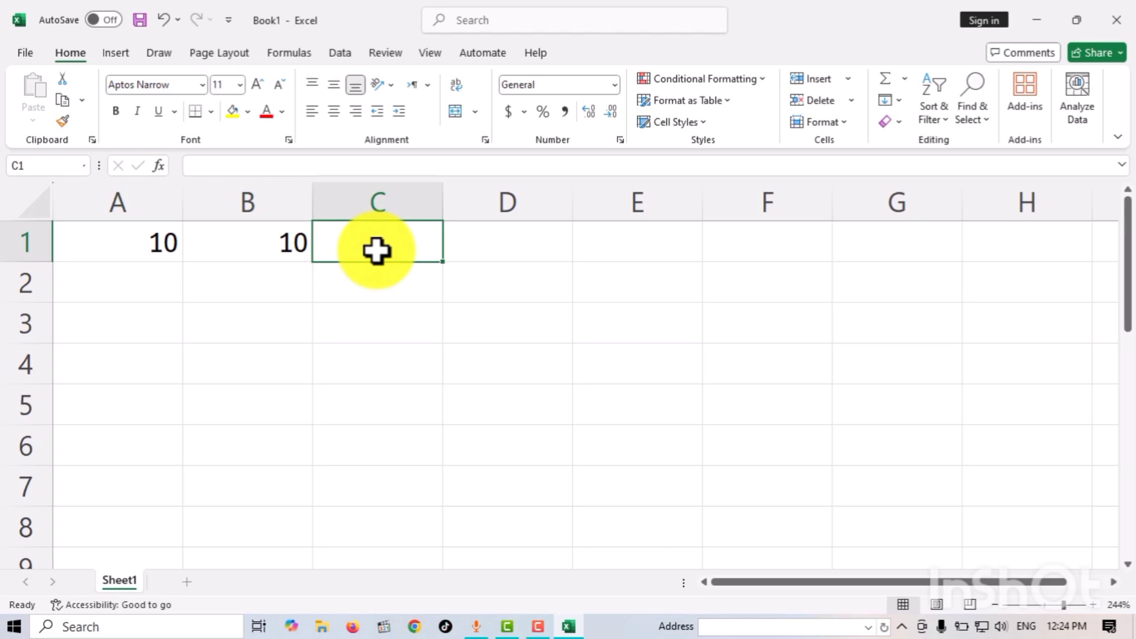
text(=s)
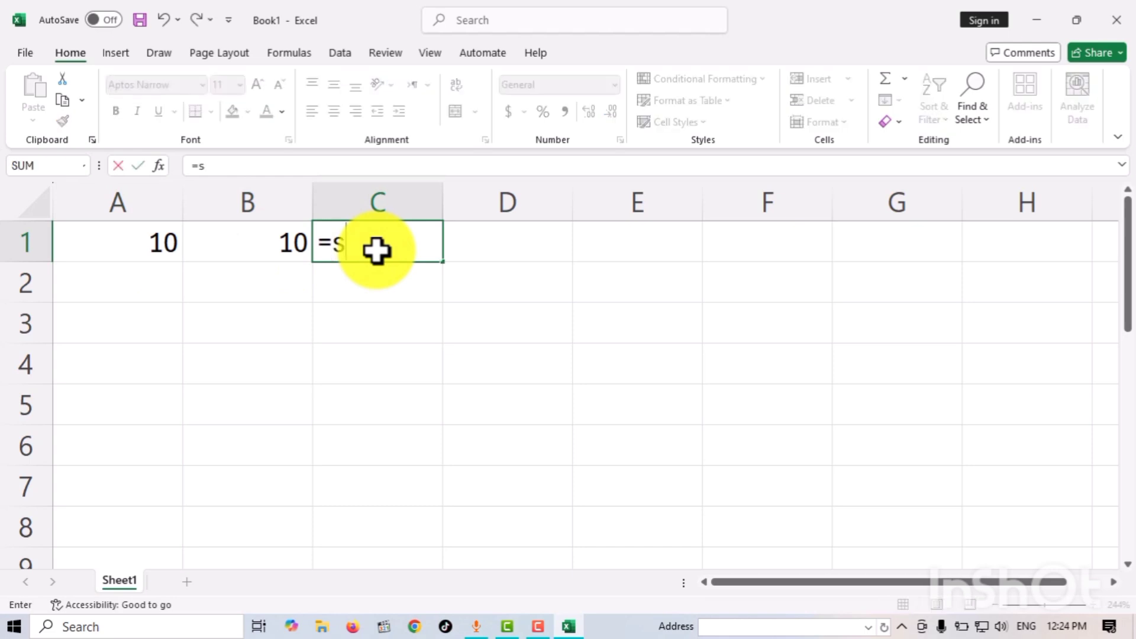
text(um)
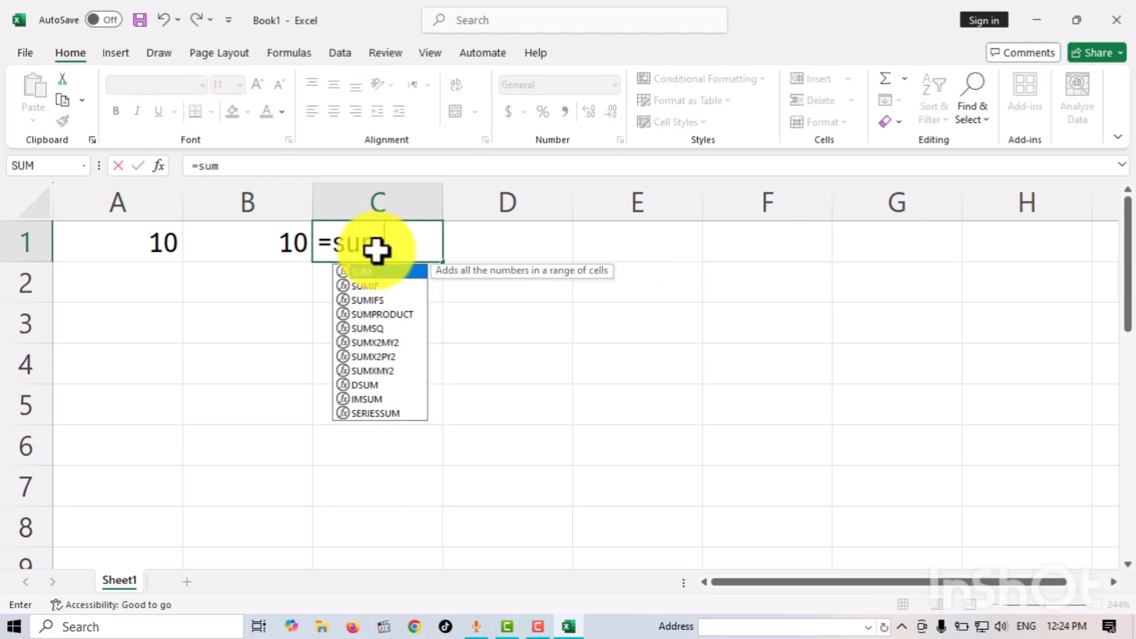
text(()
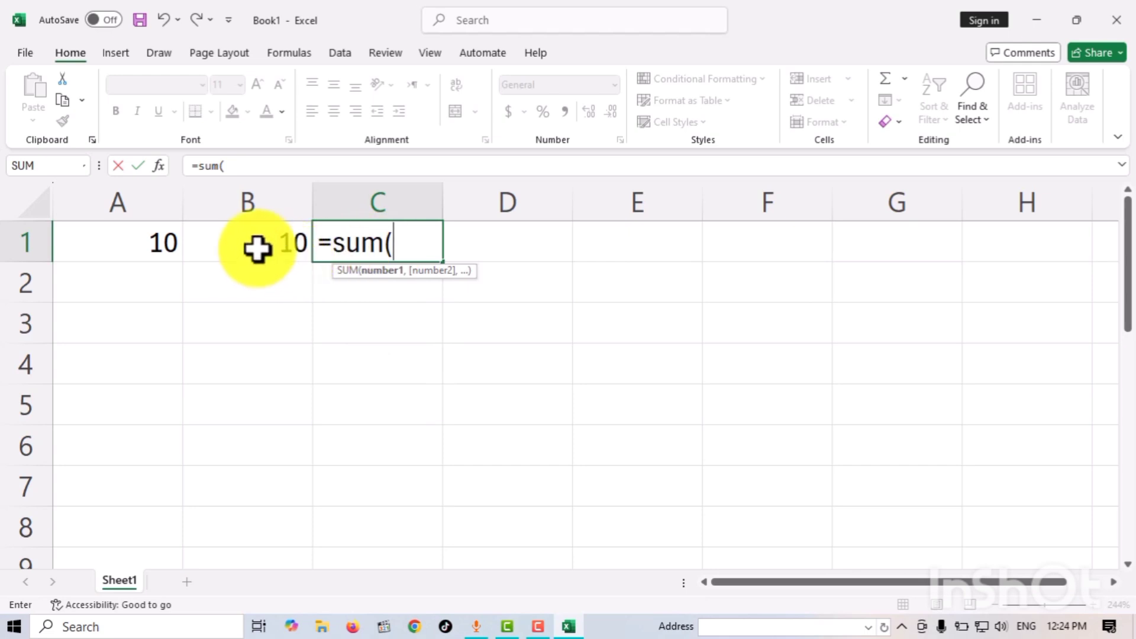
drag(284, 248, 121, 260)
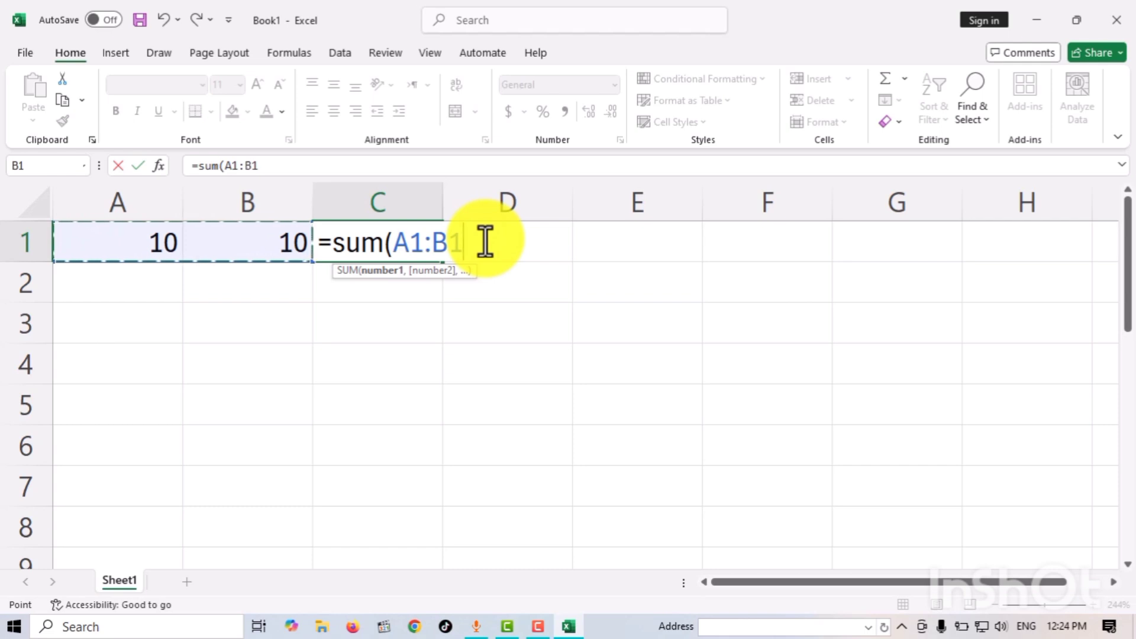
text())
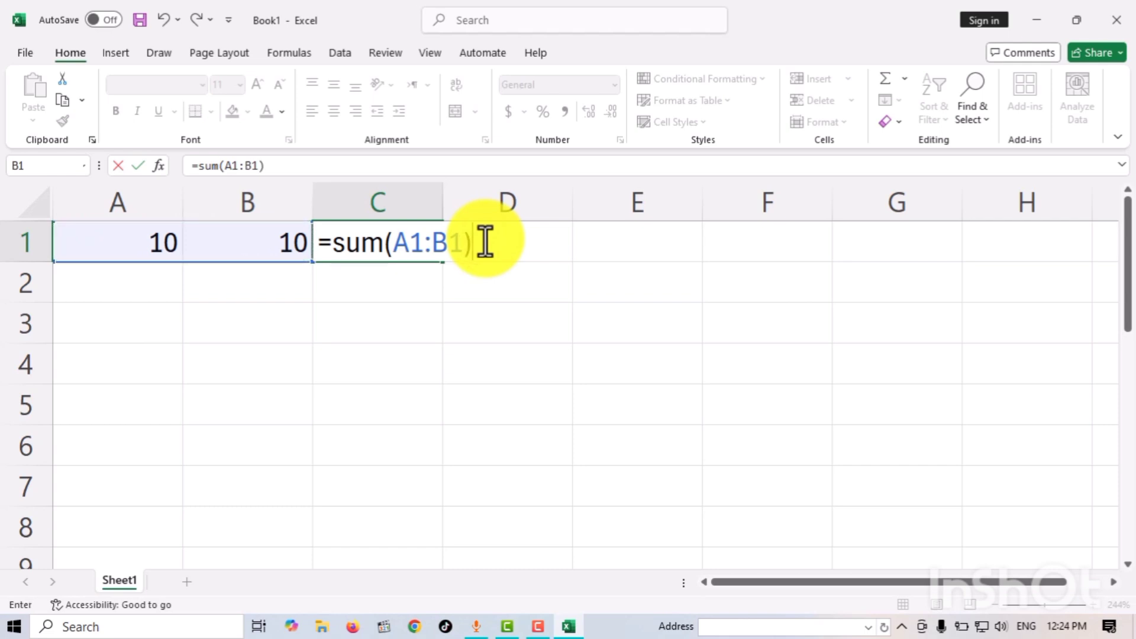
key(Return)
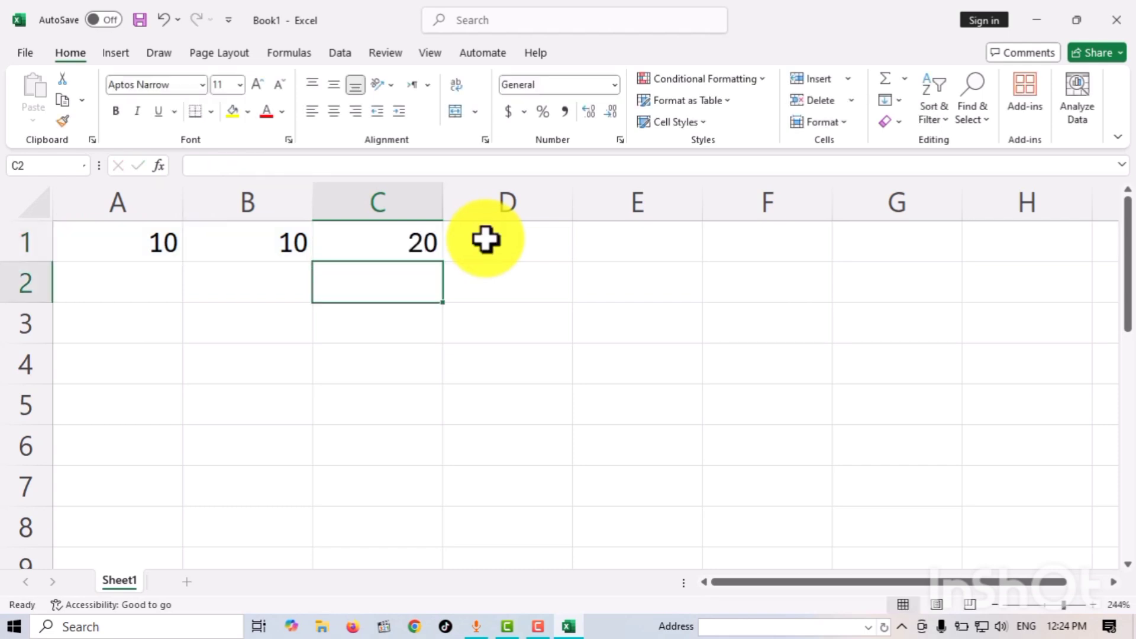
click(408, 249)
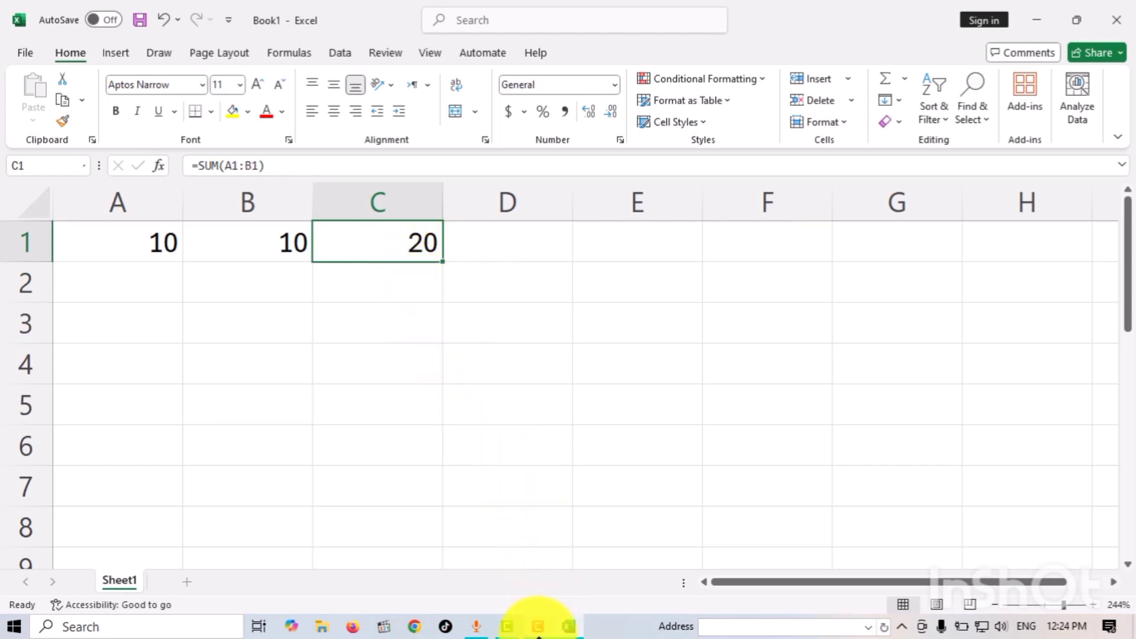
click(538, 626)
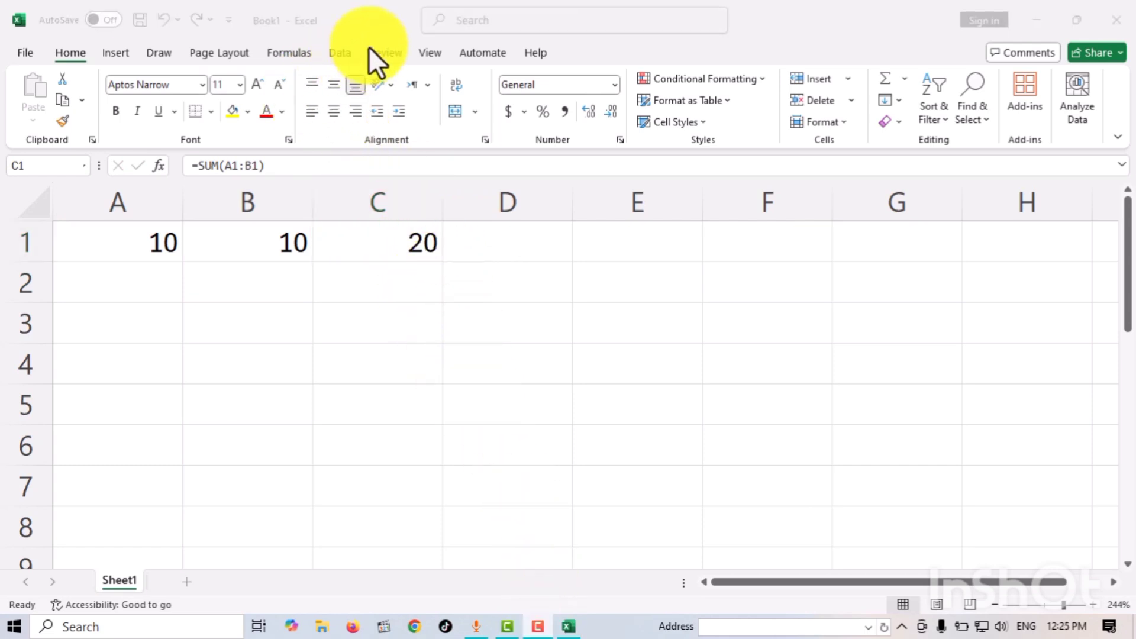
- Clear the contents of cells A1 to C1
click(408, 239)
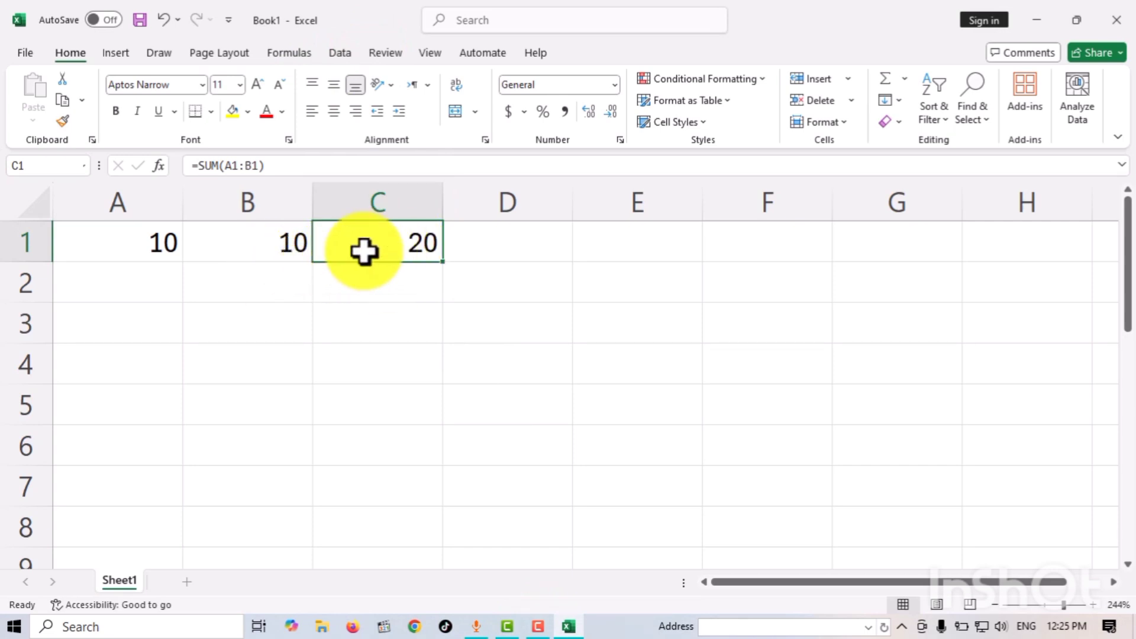
drag(363, 248, 170, 245)
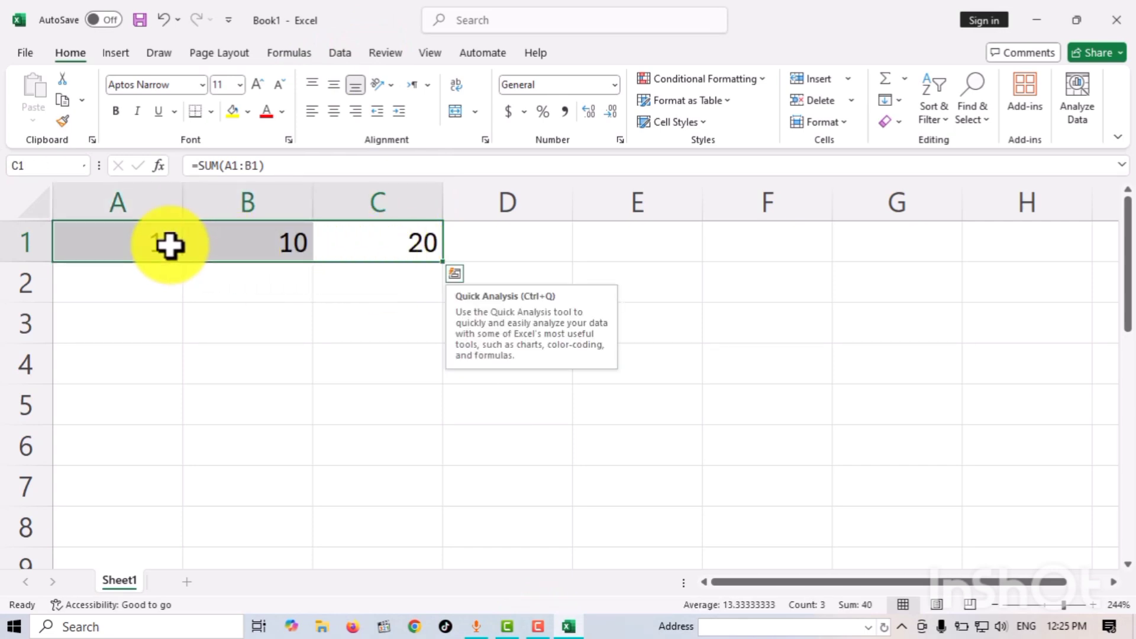
key(Delete)
click(272, 288)
click(153, 238)
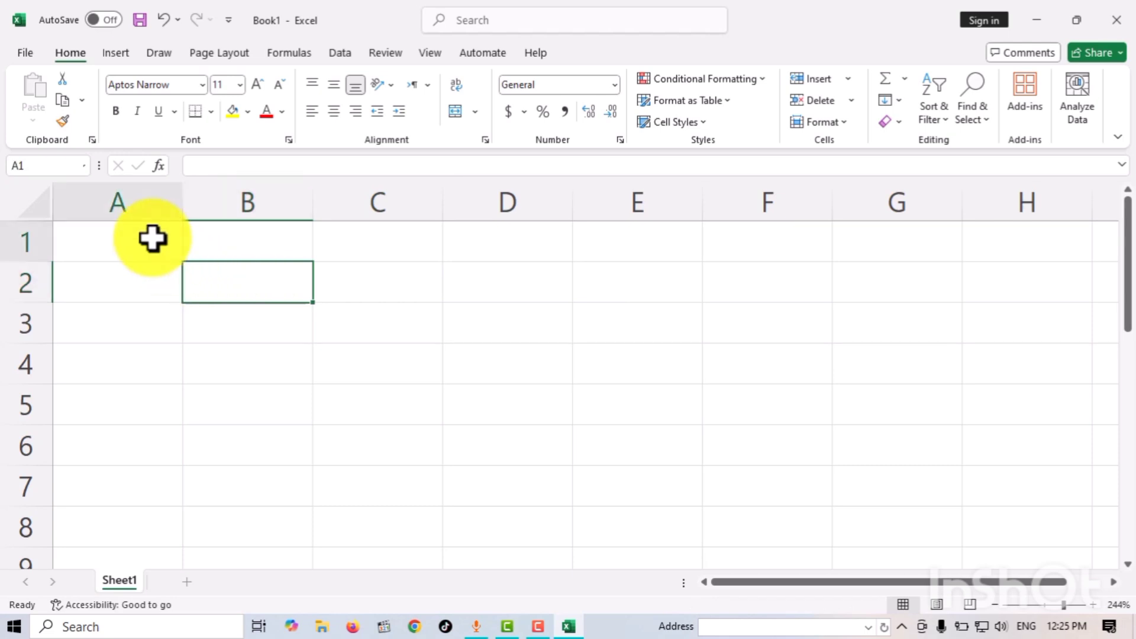
click(290, 243)
click(365, 243)
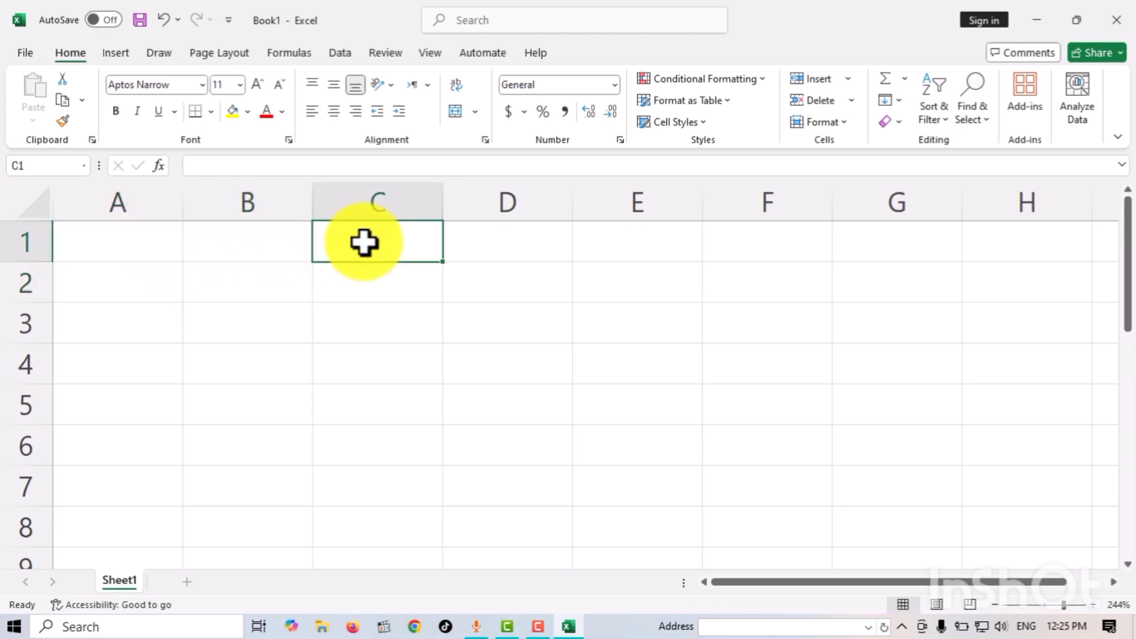
click(305, 252)
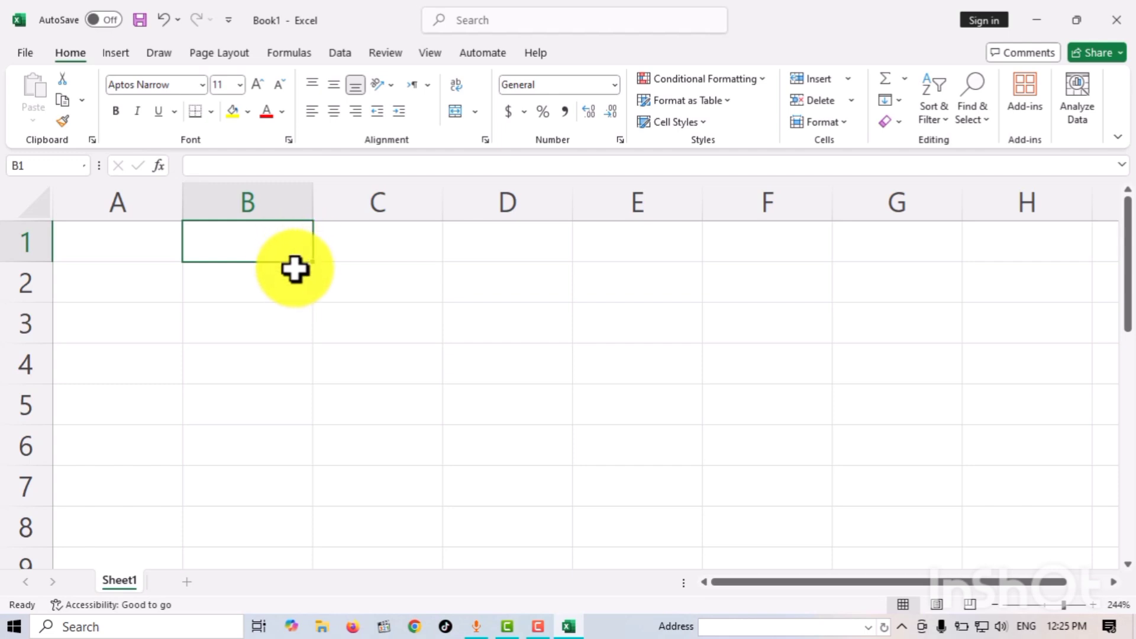
click(269, 282)
click(213, 249)
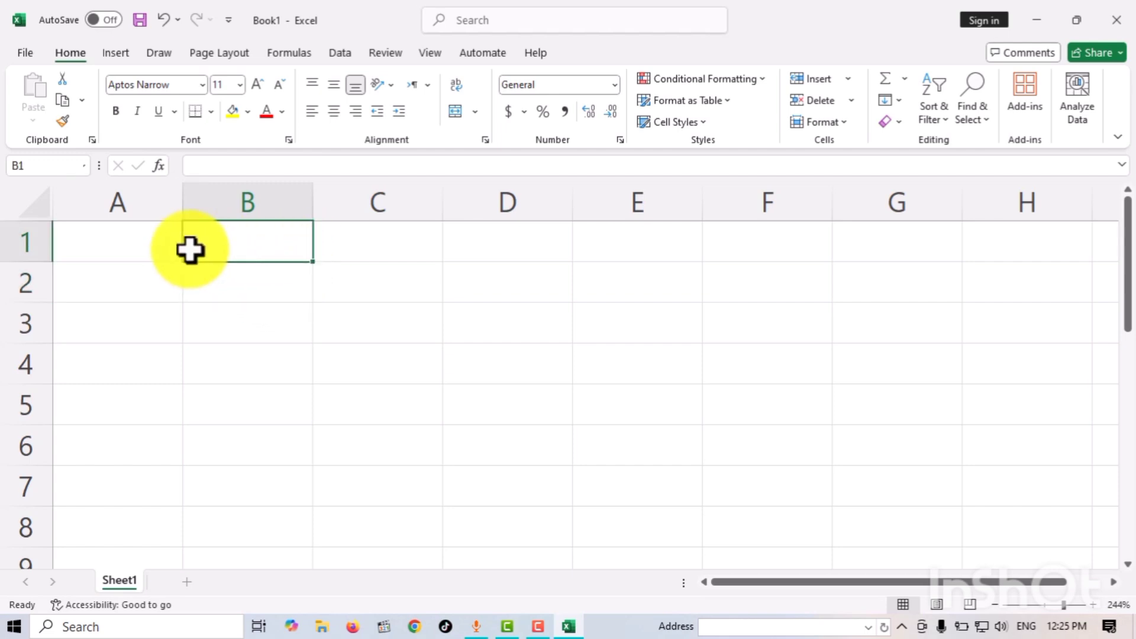
click(170, 248)
click(241, 256)
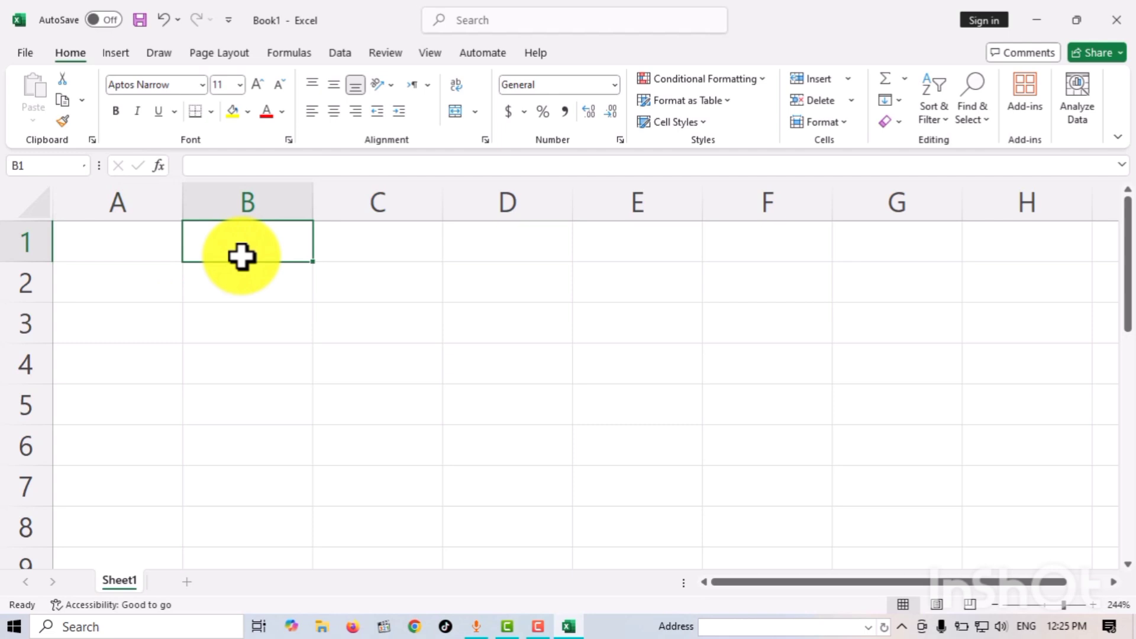
- Enter the number 2 in cell A1 and the number 3 in cell A2
click(156, 257)
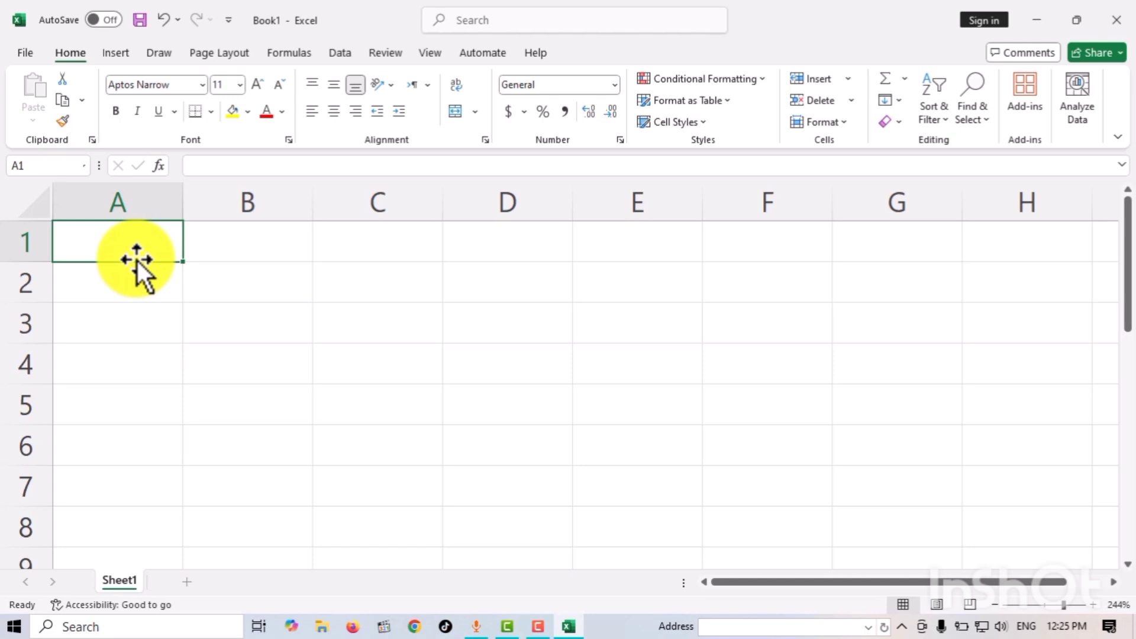
text(2)
key(Return)
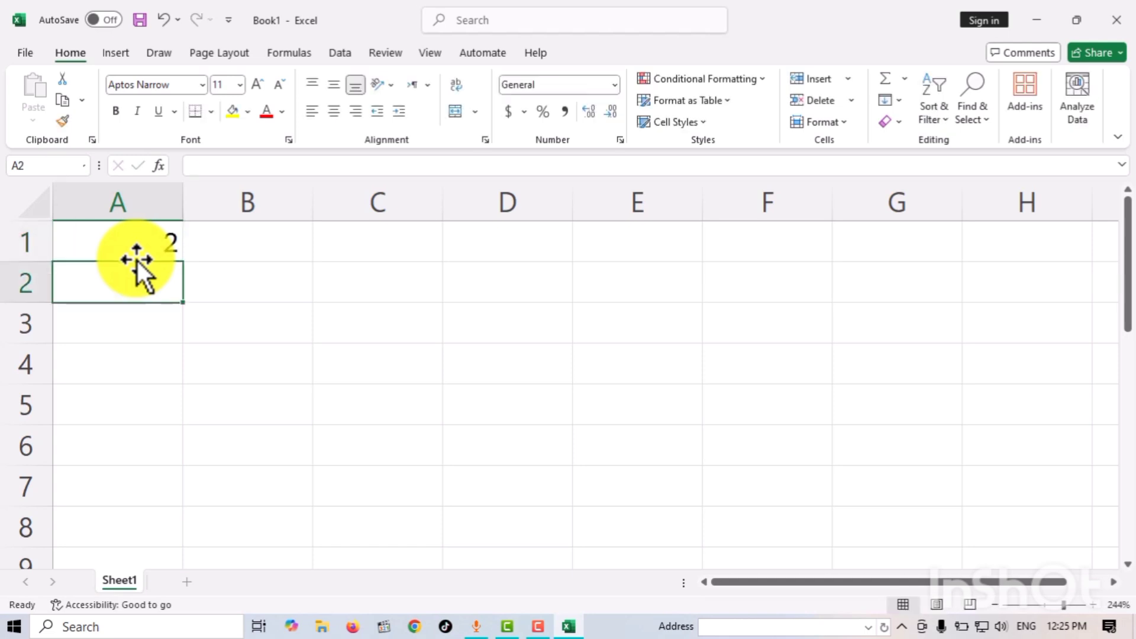
text(3)
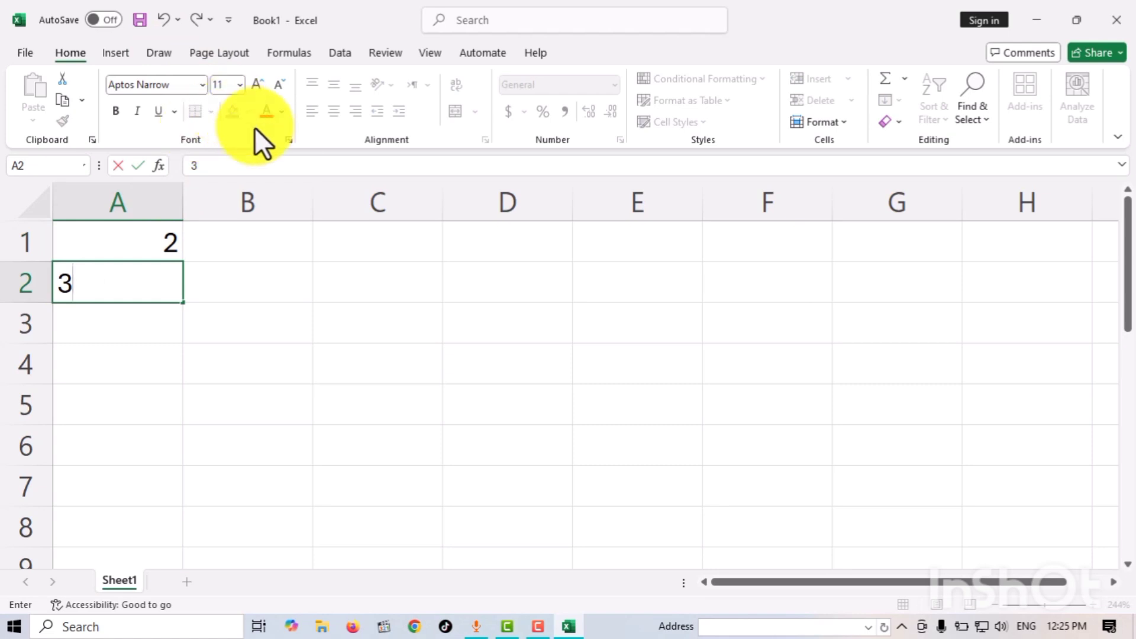
click(176, 253)
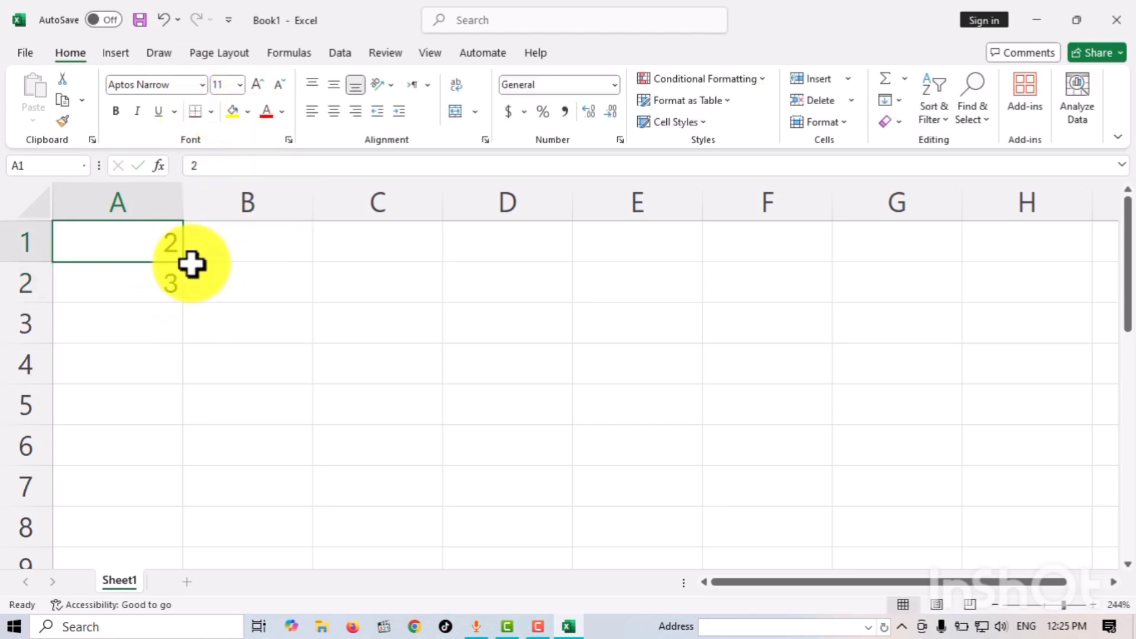
- Fill the value of A1 down to A6, and replace the copies with a series starting 2, 3 extended down to A8
drag(186, 266, 195, 456)
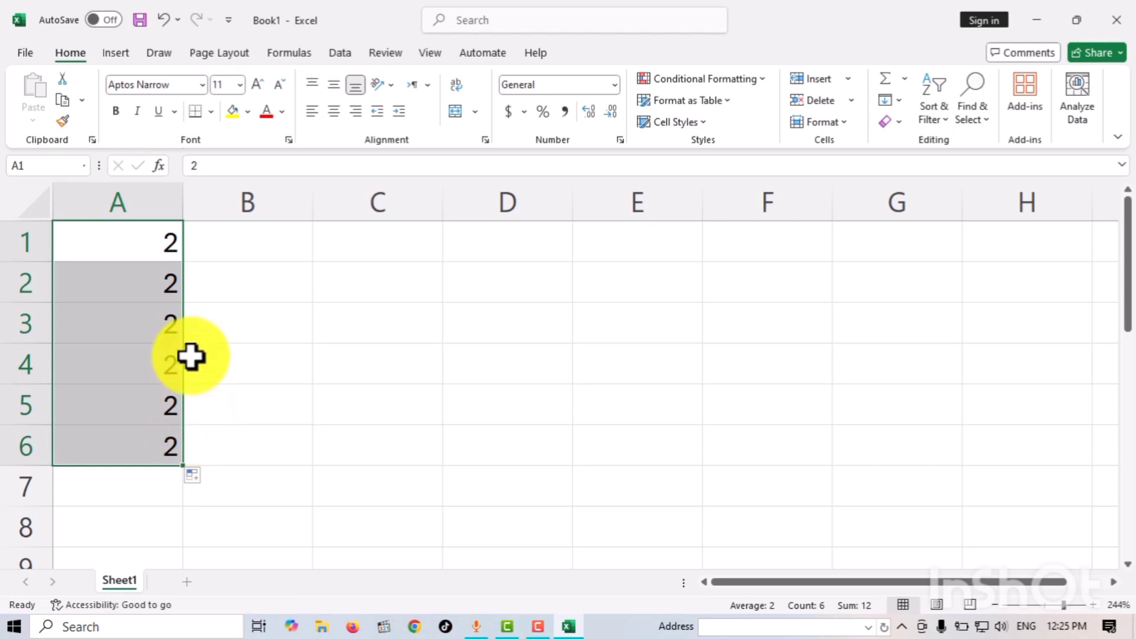
click(158, 291)
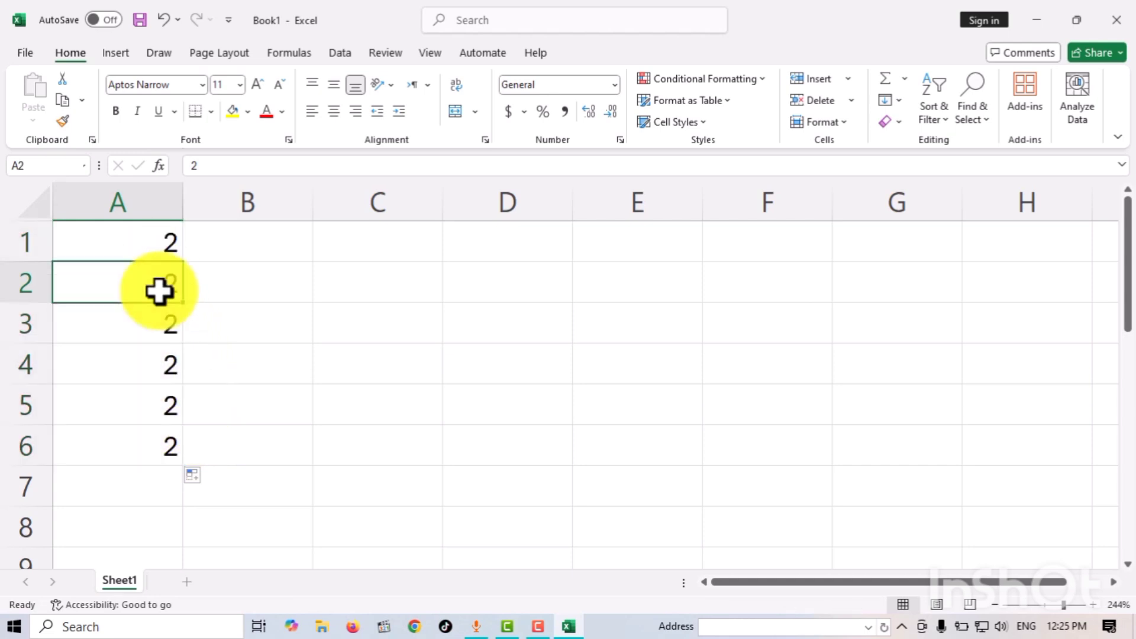
text(3)
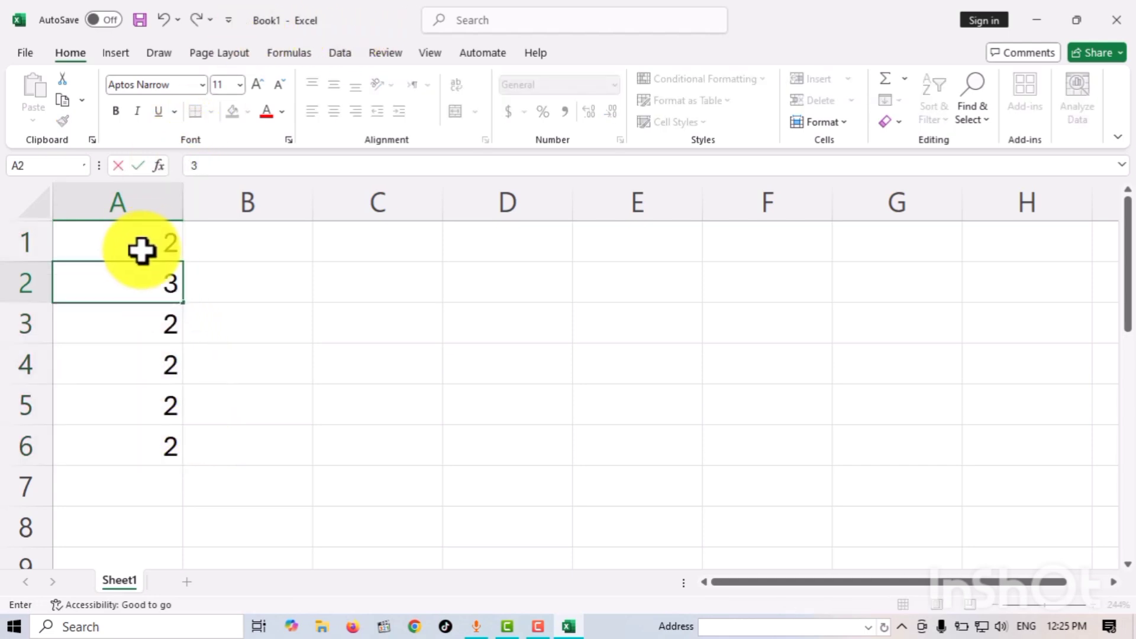
drag(140, 250, 188, 533)
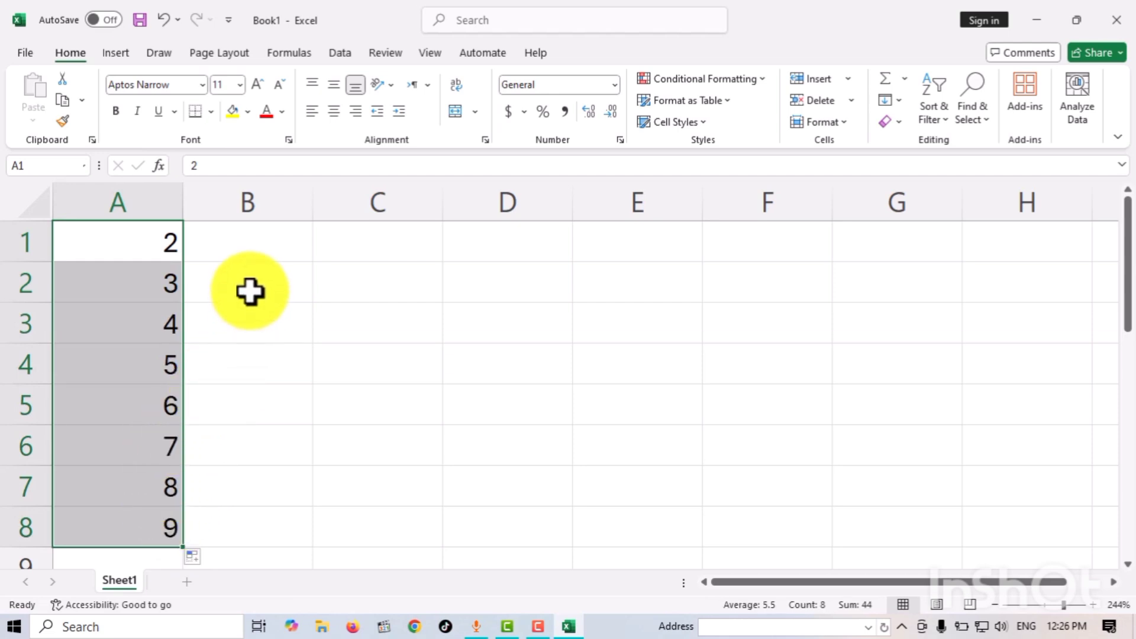
- Enter the number 2 in cell B1 and copy it down to cell B8
click(278, 254)
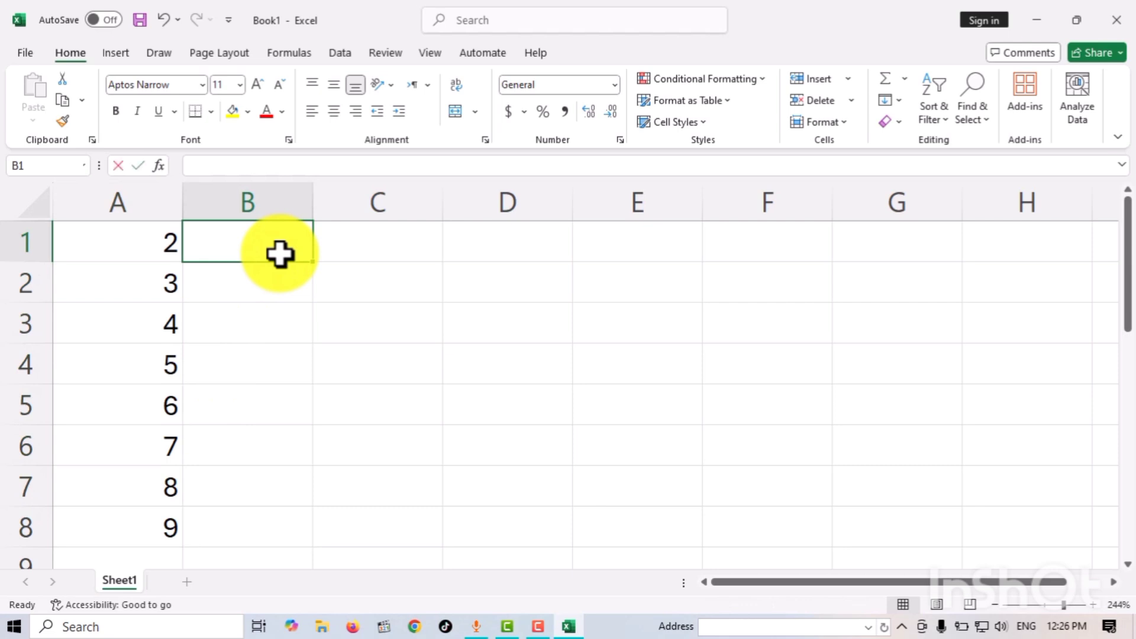
text(2)
key(Return)
key(Return)
click(284, 210)
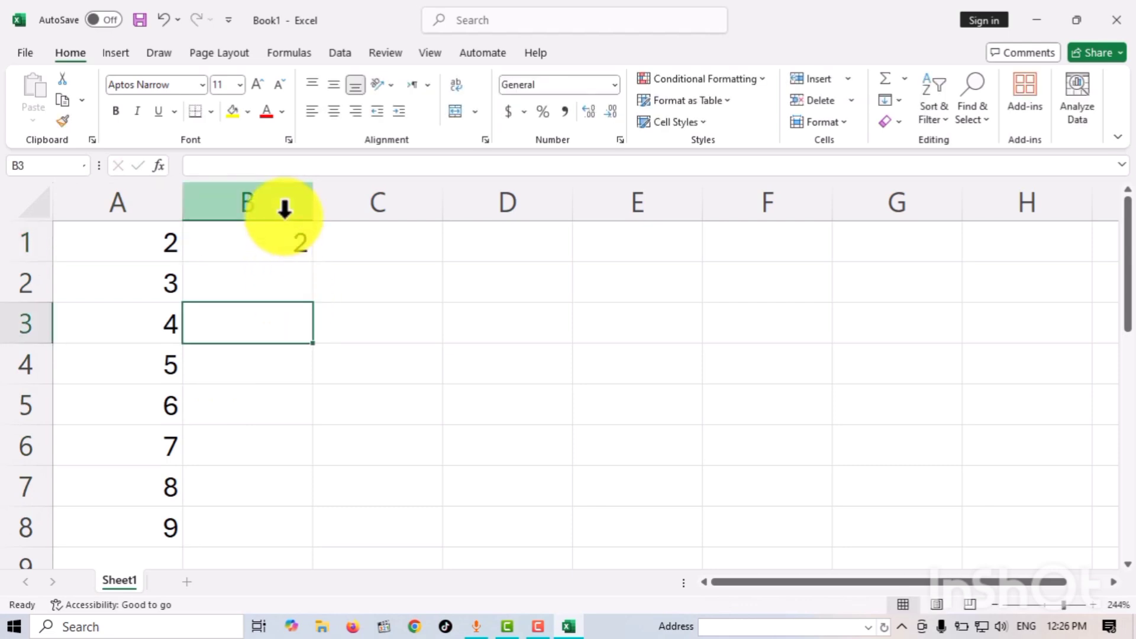
click(303, 249)
drag(317, 264, 307, 535)
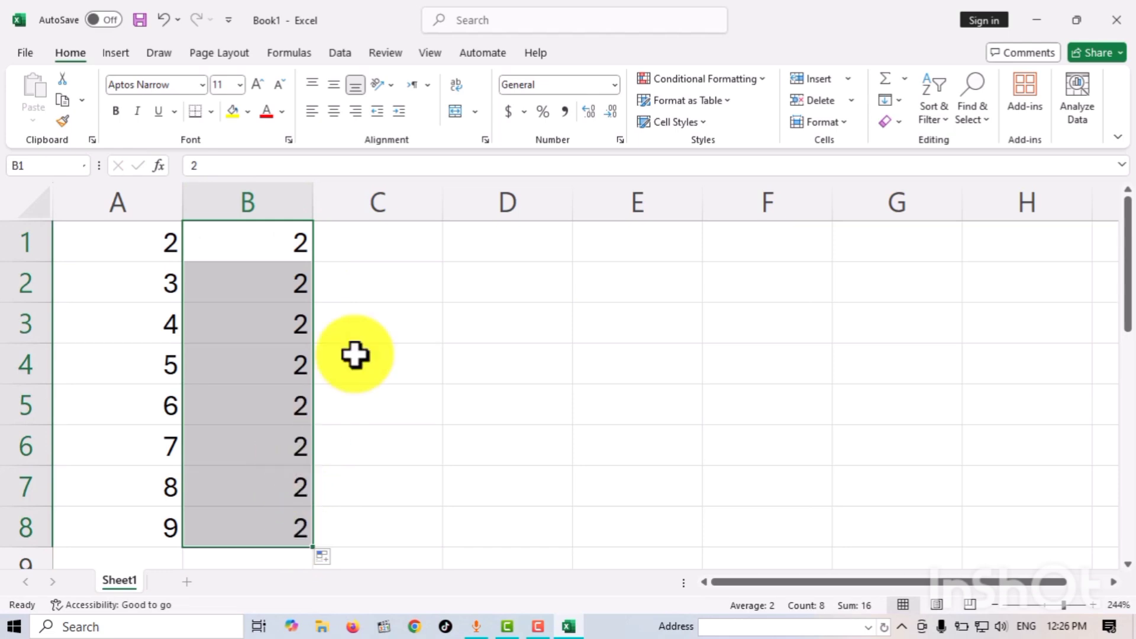
- Clear the contents of cells A1 to A8
click(418, 274)
click(515, 251)
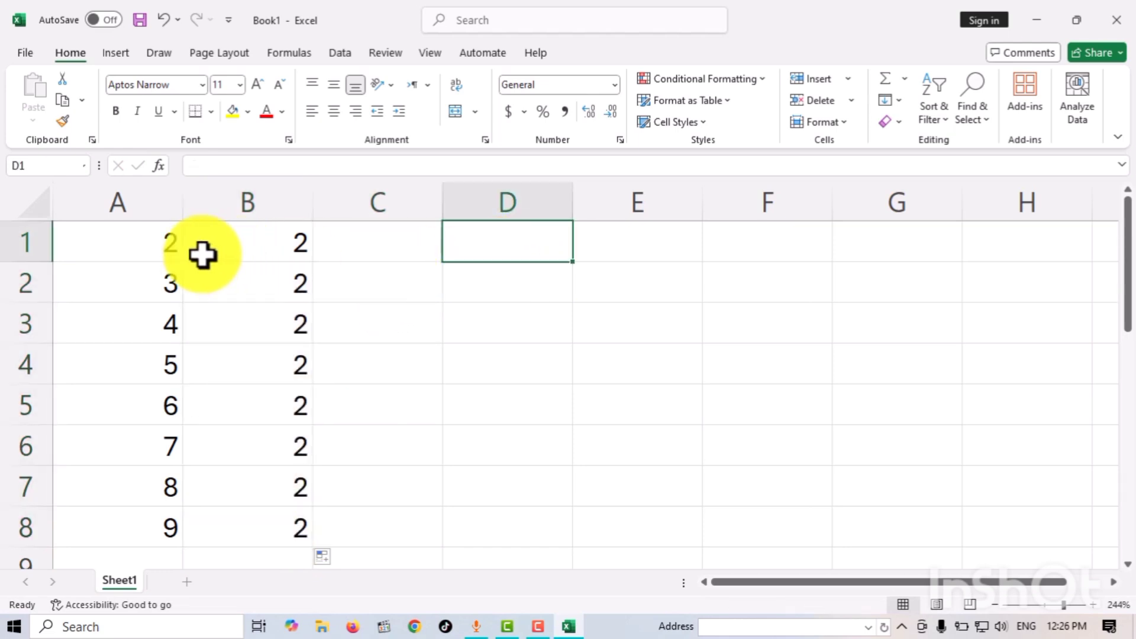
drag(172, 245, 149, 532)
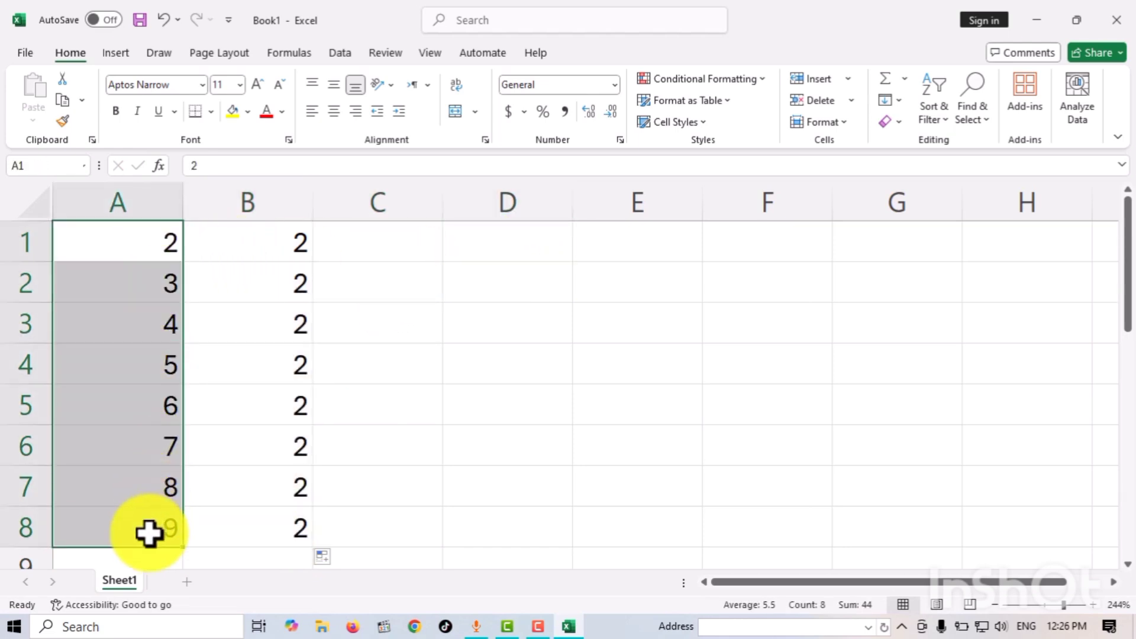
key(Delete)
- Enter 1 in cell C1 and 2 in cell C2, and extend the series down to cell C8
click(371, 243)
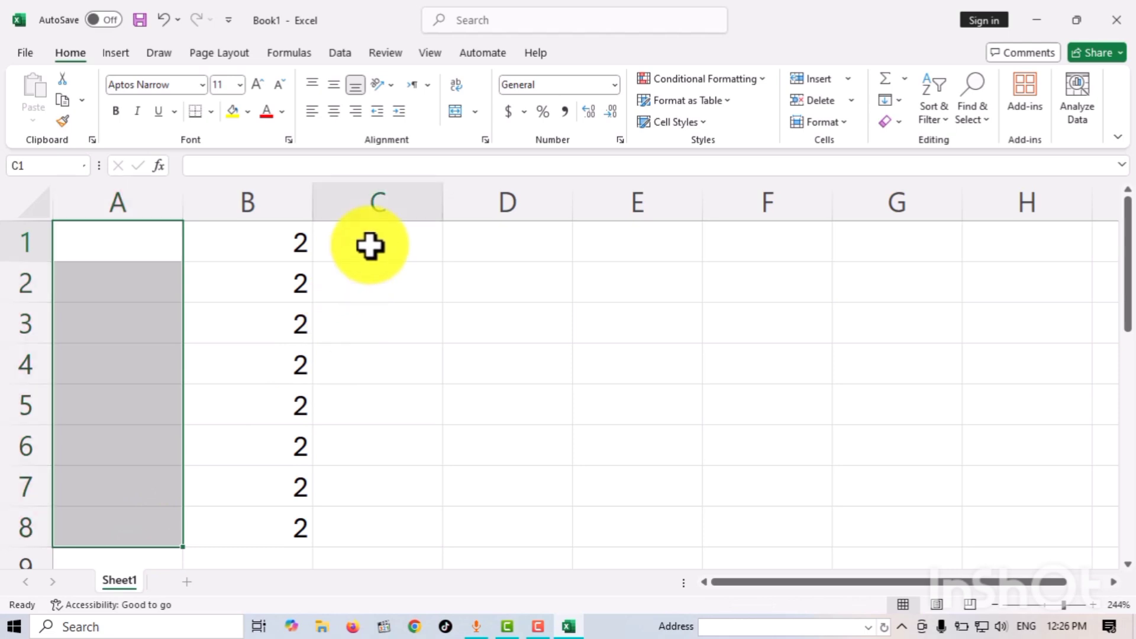
text(1)
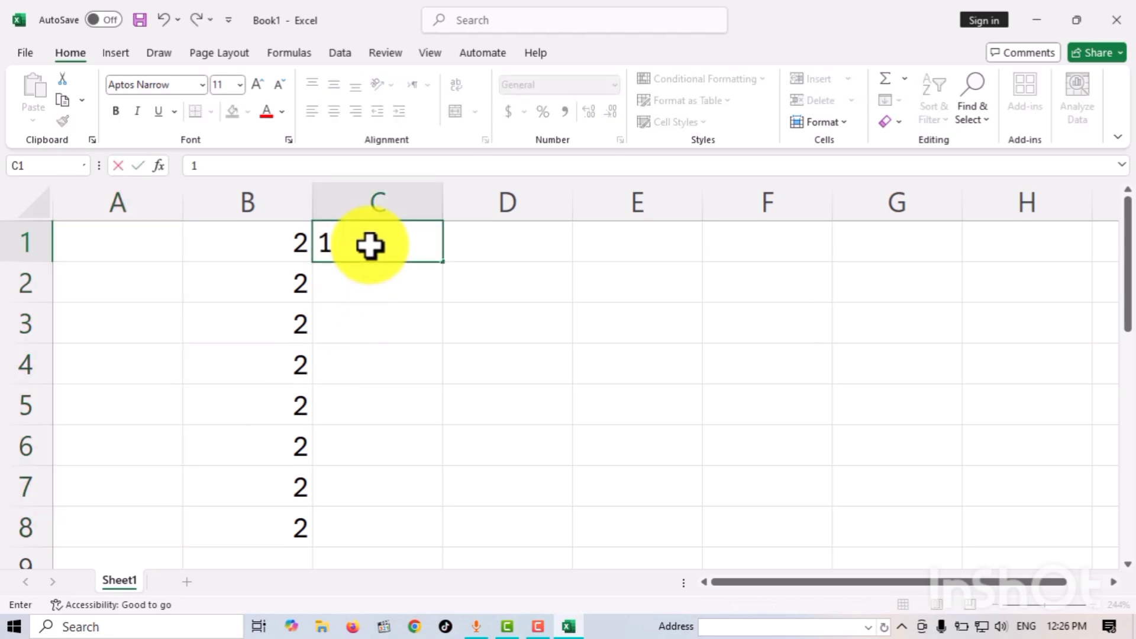
key(Return)
text(2)
drag(370, 243, 446, 545)
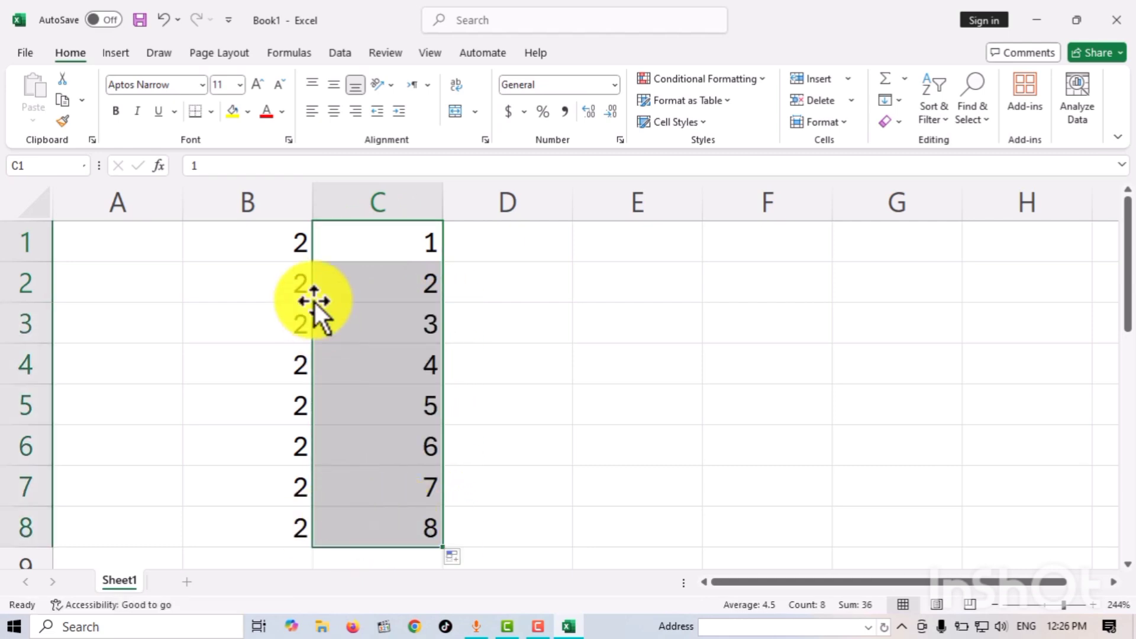
- Multiply the first row's two numbers in cell D1 with the formula =B1*C1, and fill the formula down to D8
click(464, 249)
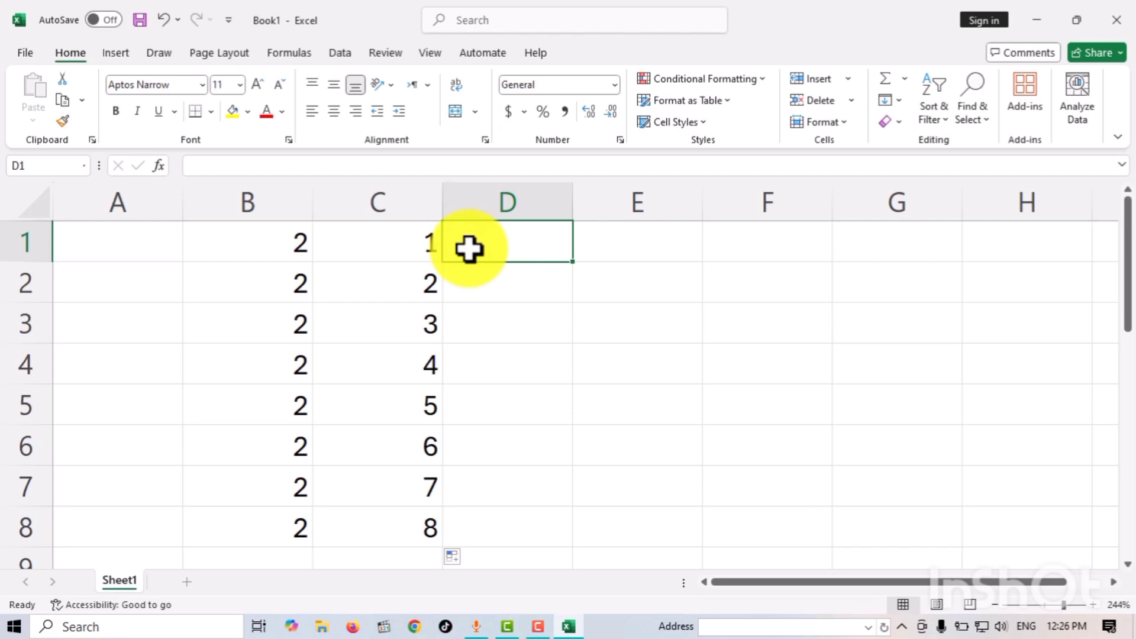
text(=)
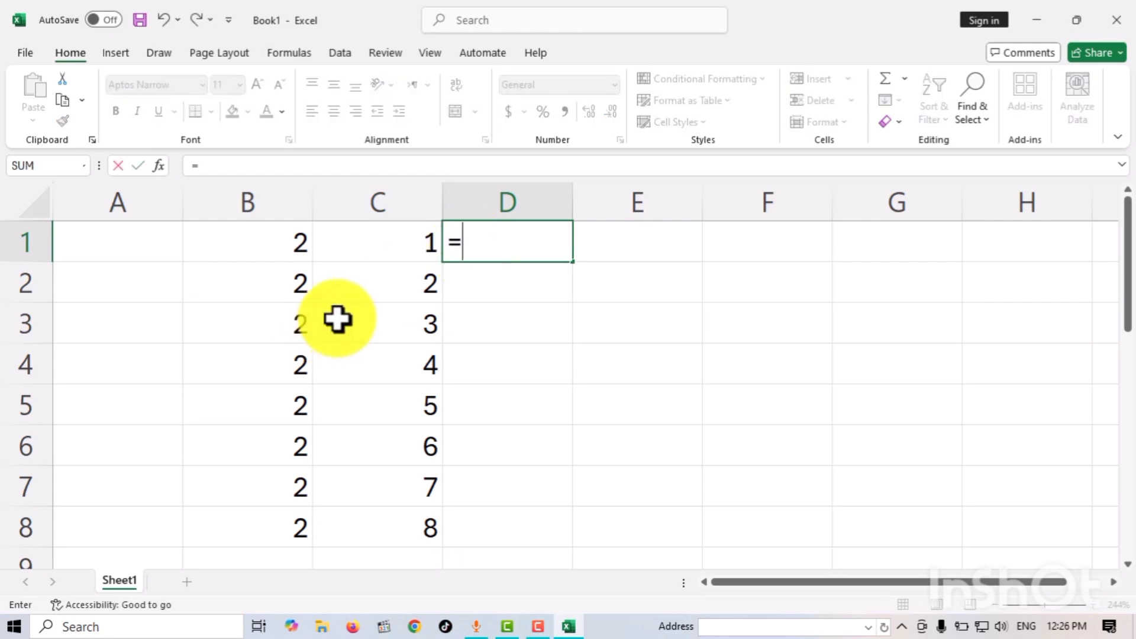
click(285, 238)
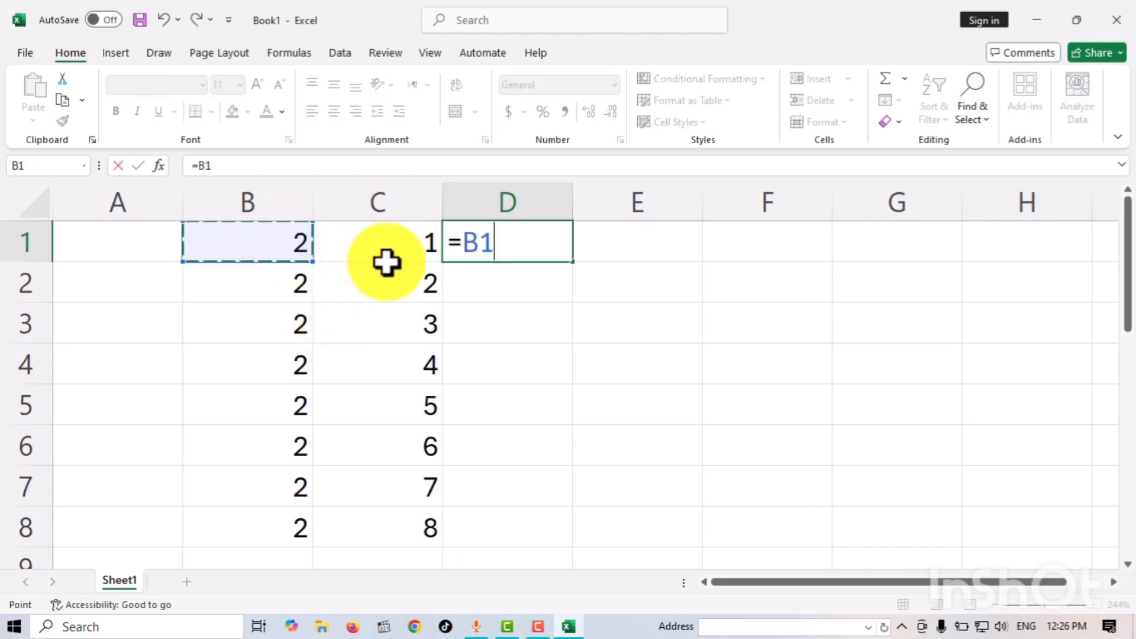
click(421, 242)
key(Return)
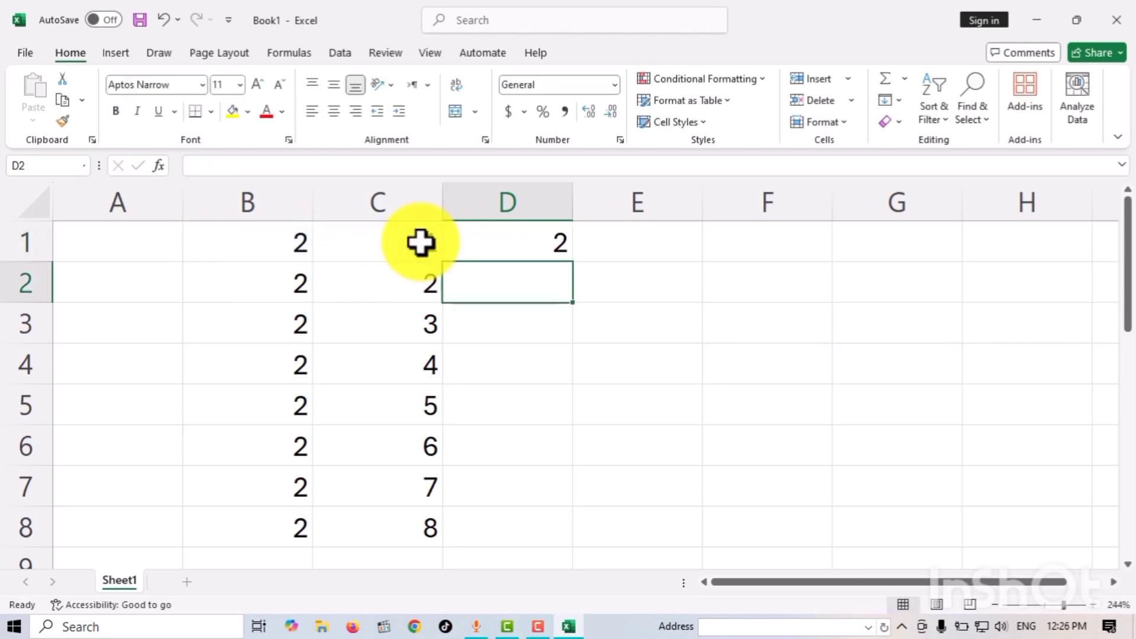
click(523, 250)
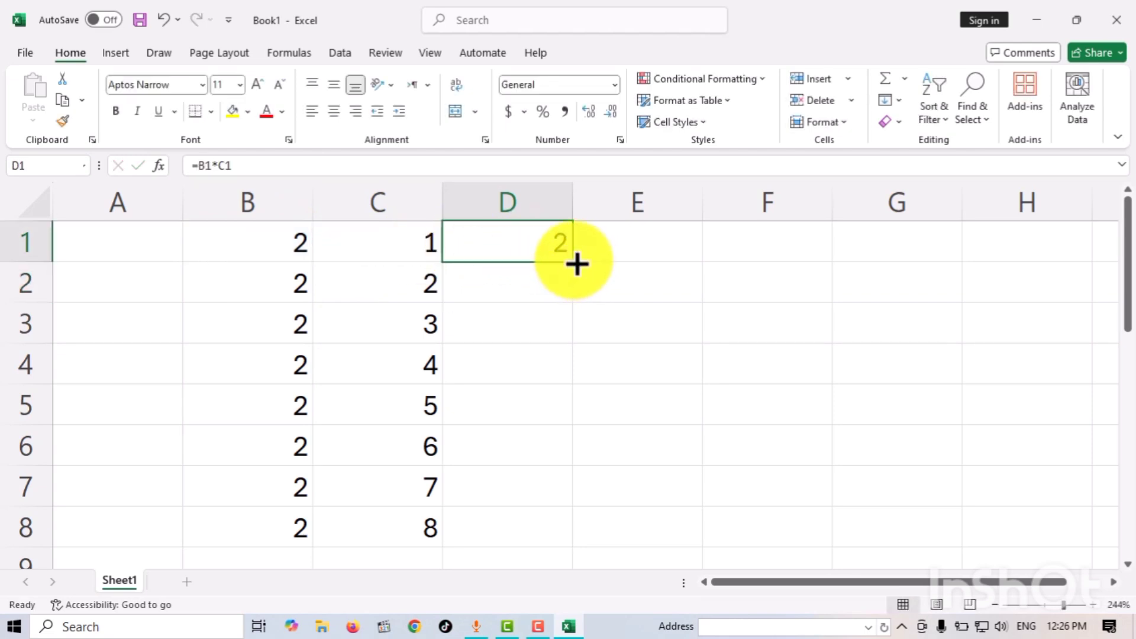
drag(574, 262, 578, 521)
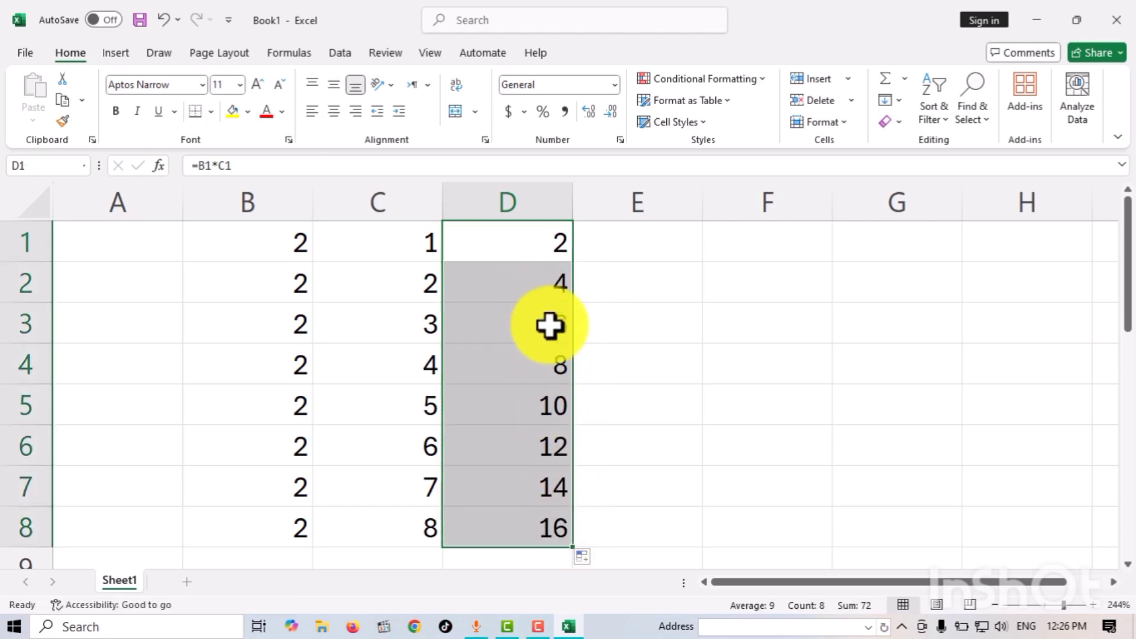
- AutoFit the widths of the sheet's columns to their contents
click(624, 325)
click(31, 194)
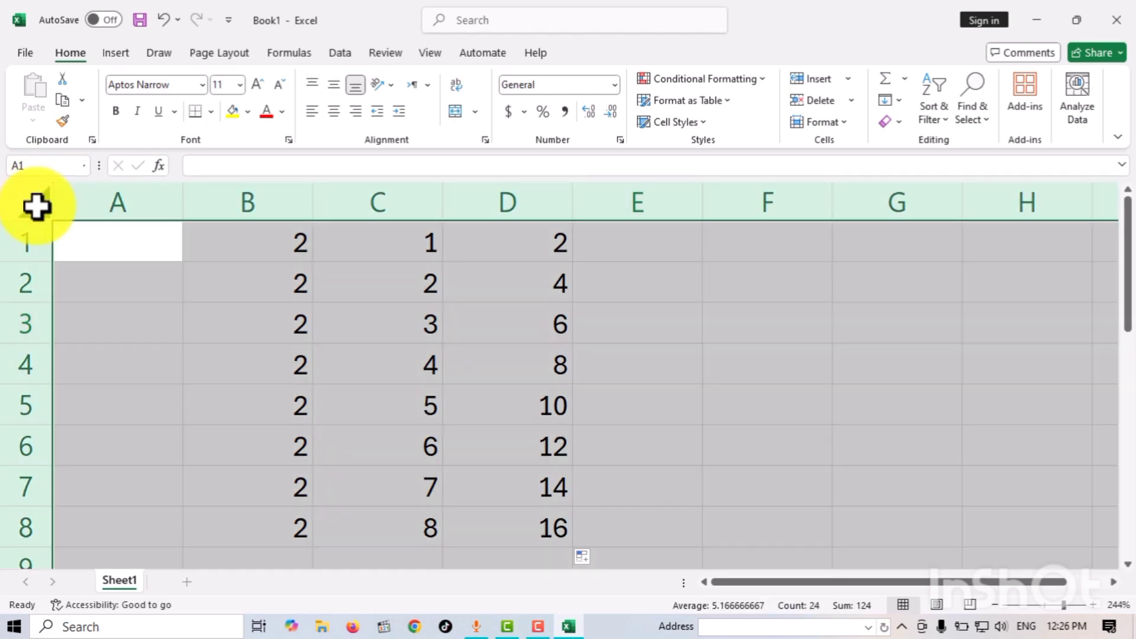
double_click(182, 210)
- Clear cell B2 to check how the product in D2 responds, and re-enter the number 2 in B2
click(223, 290)
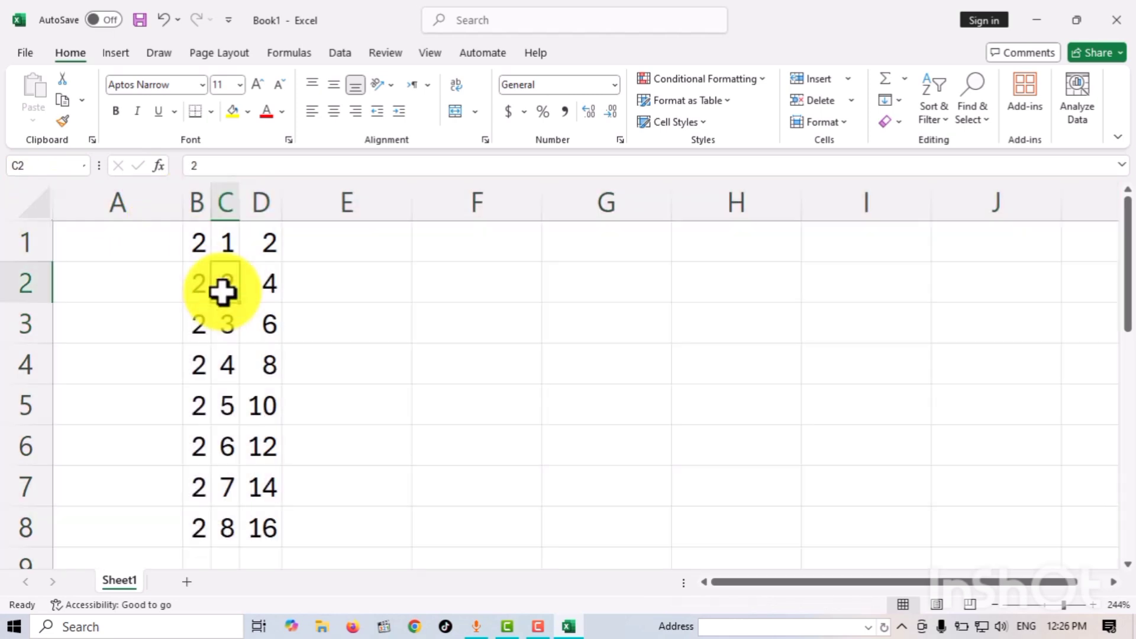
click(199, 288)
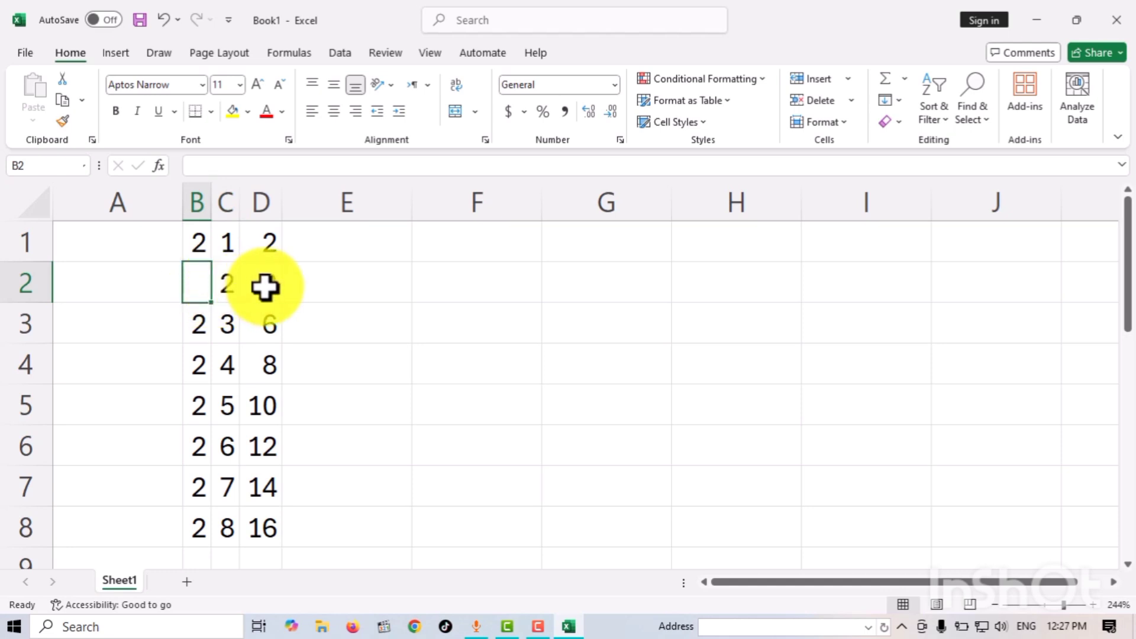
click(201, 240)
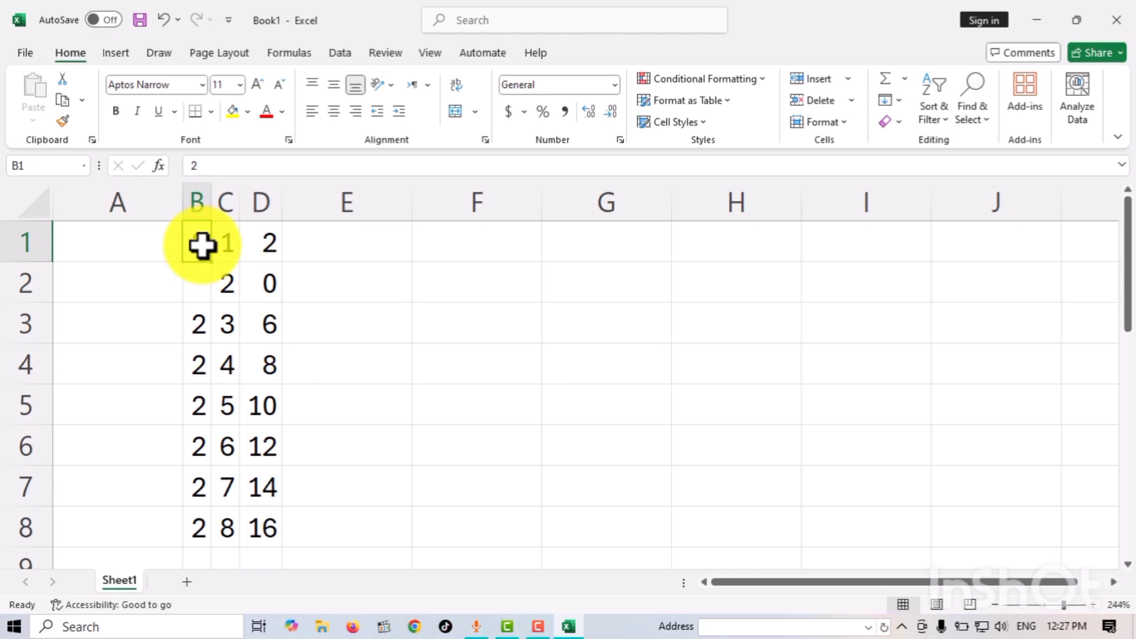
click(203, 284)
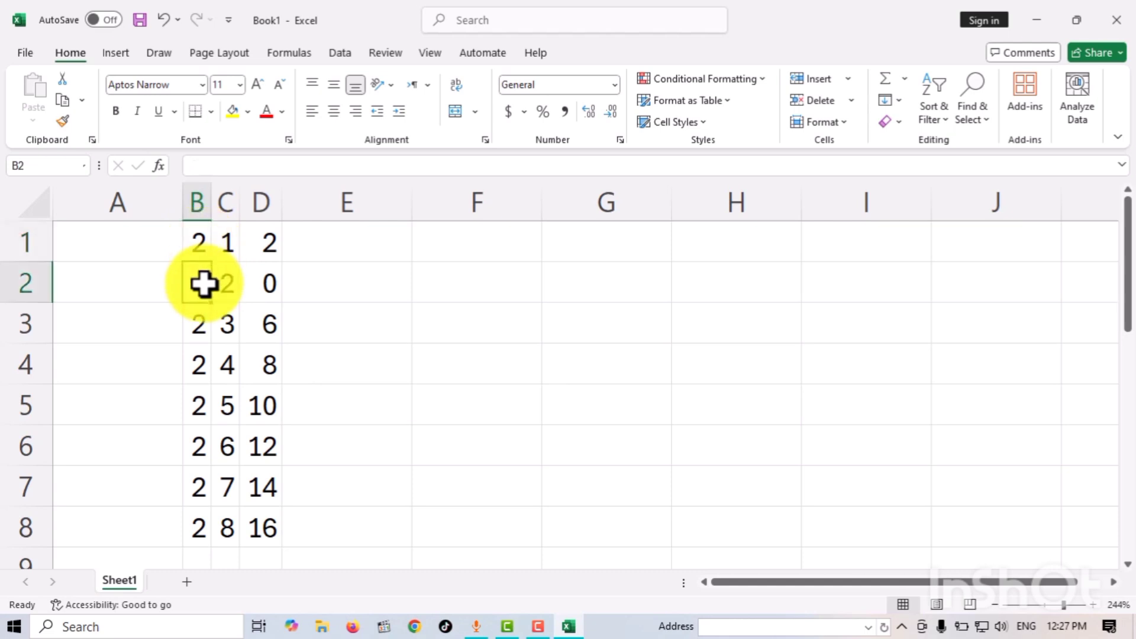
text(2)
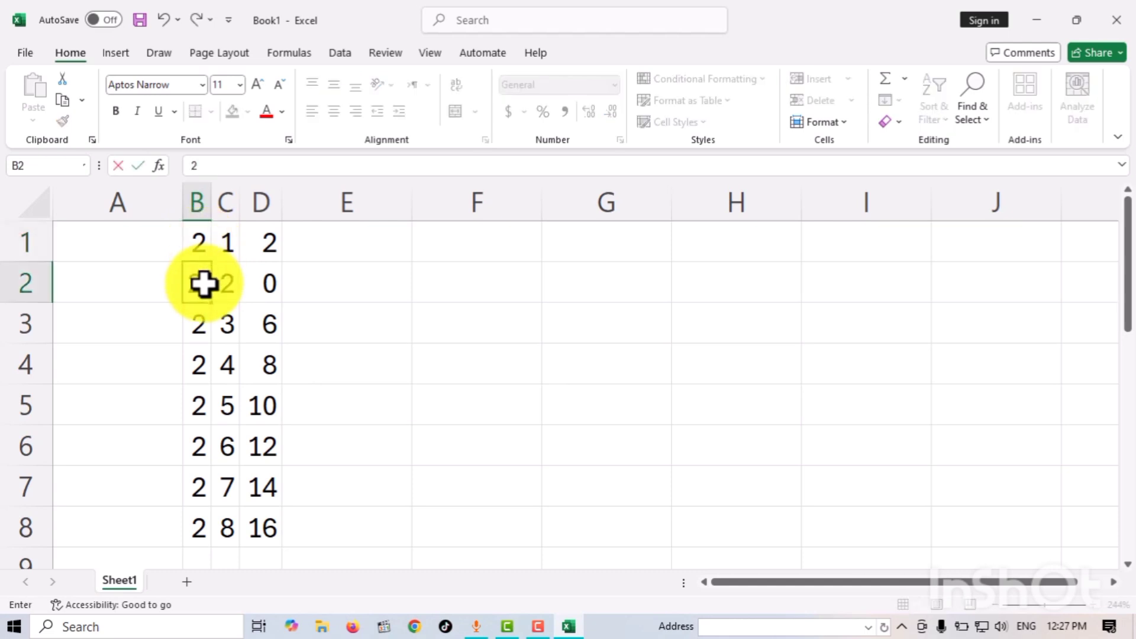
click(296, 301)
- Make the B1 reference absolute in cell D1 so the formula is =$B$1*C1, and fill it down to D8
click(264, 241)
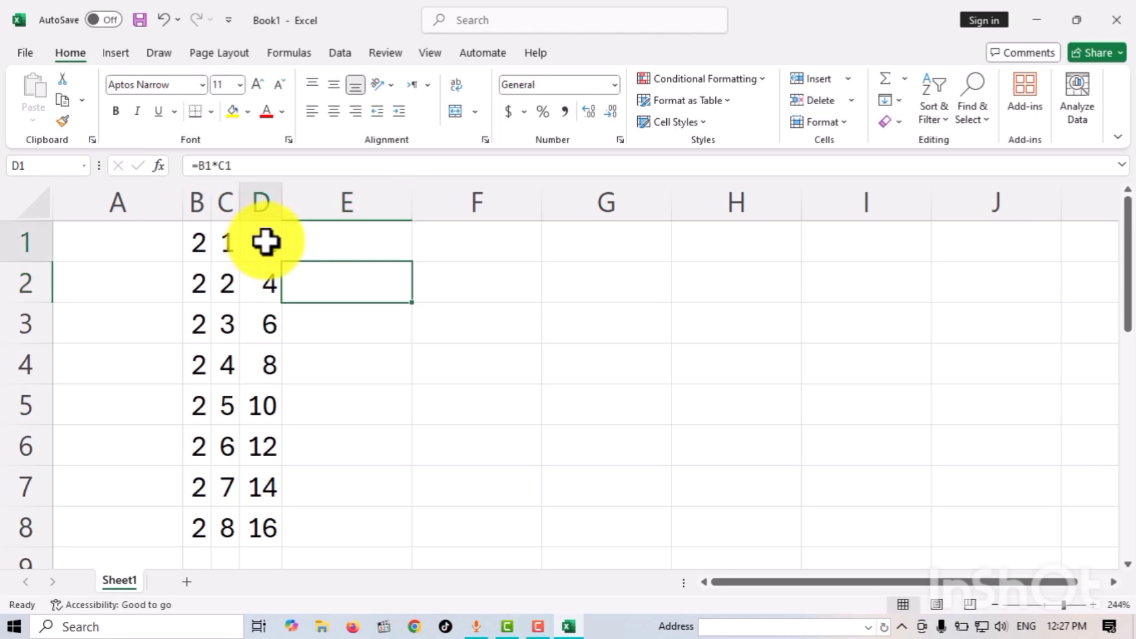
double_click(264, 244)
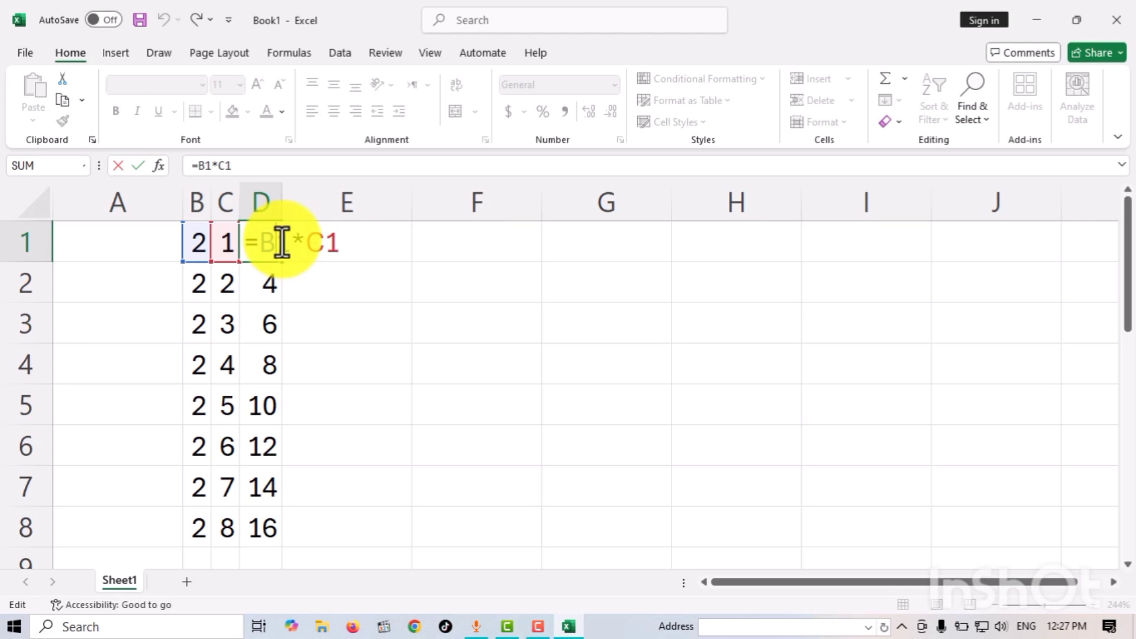
key(F4)
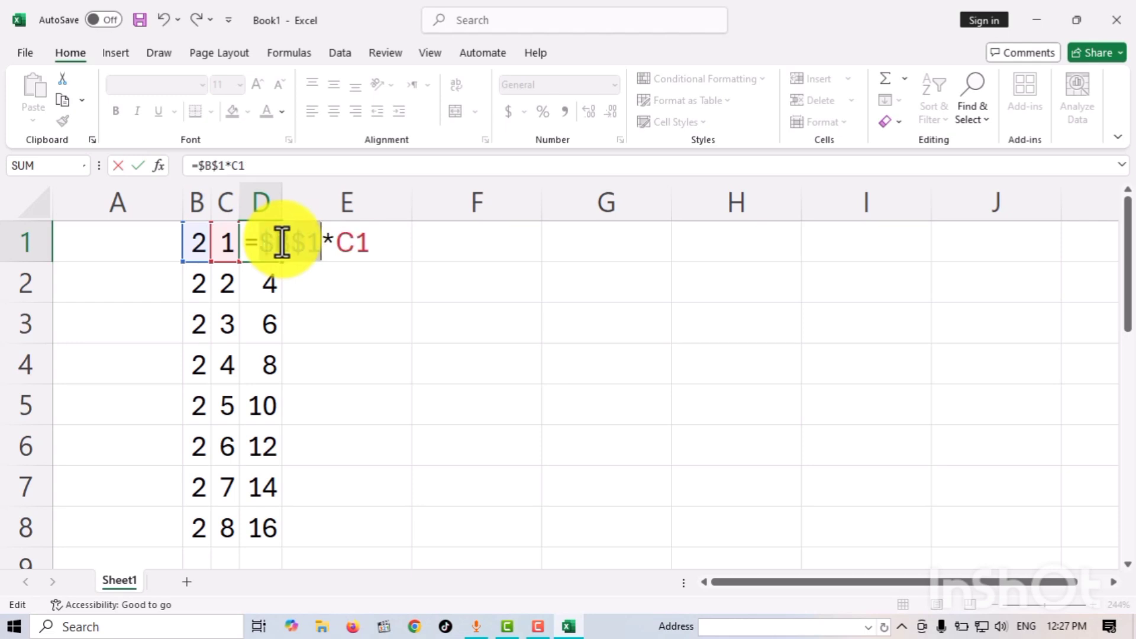
key(Return)
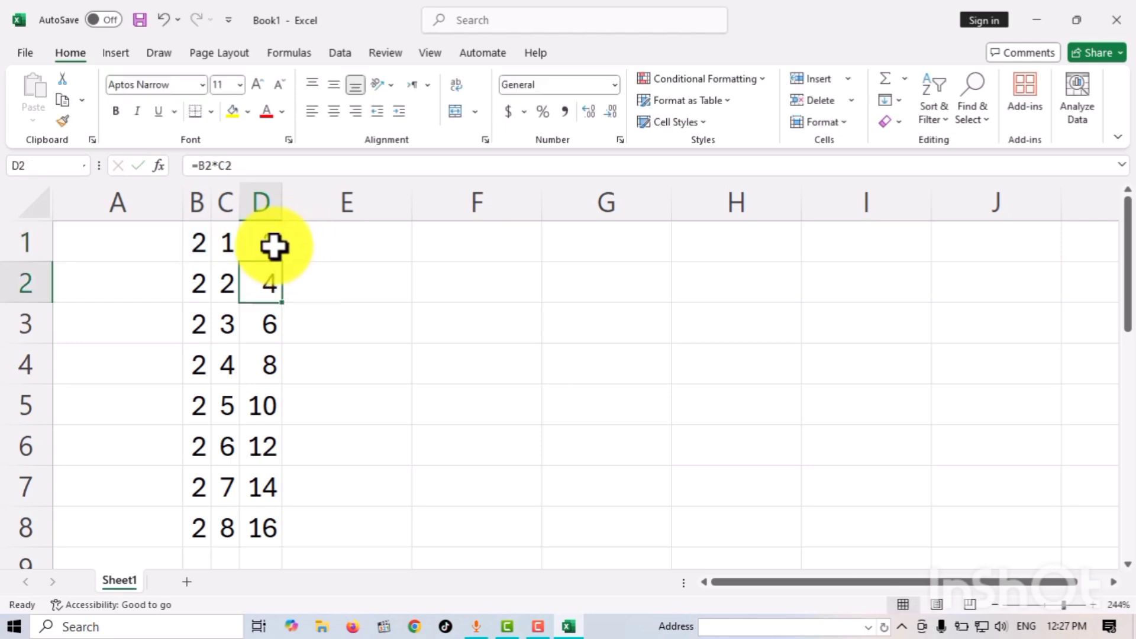
drag(274, 246, 279, 266)
double_click(283, 262)
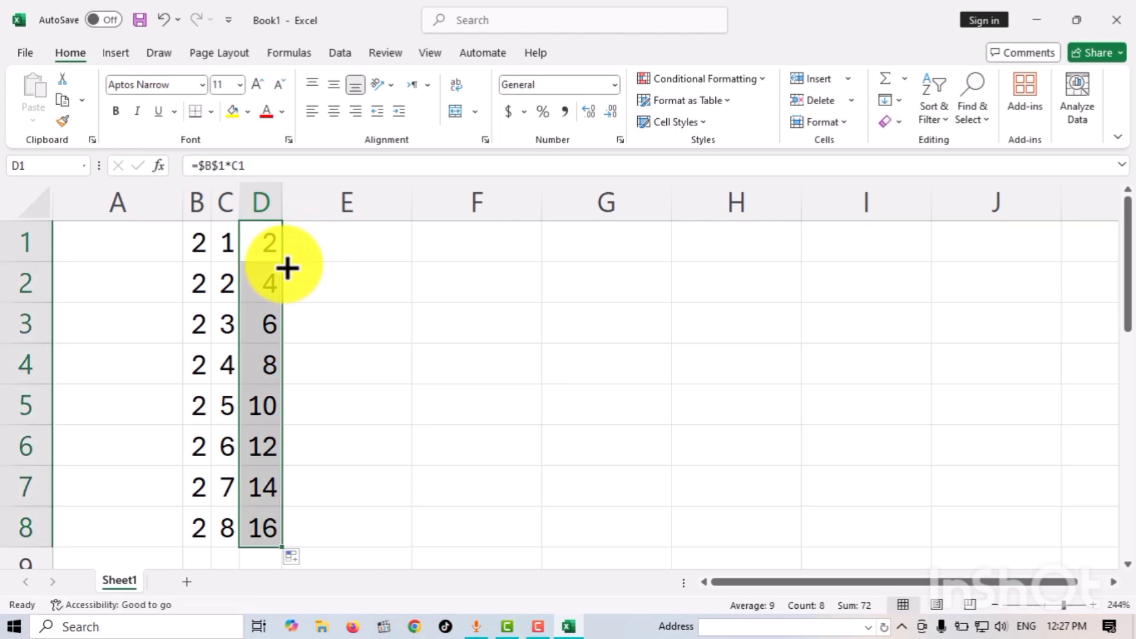
- Clear the contents of cells B2 to B8, and widen columns B to D
drag(204, 286, 208, 522)
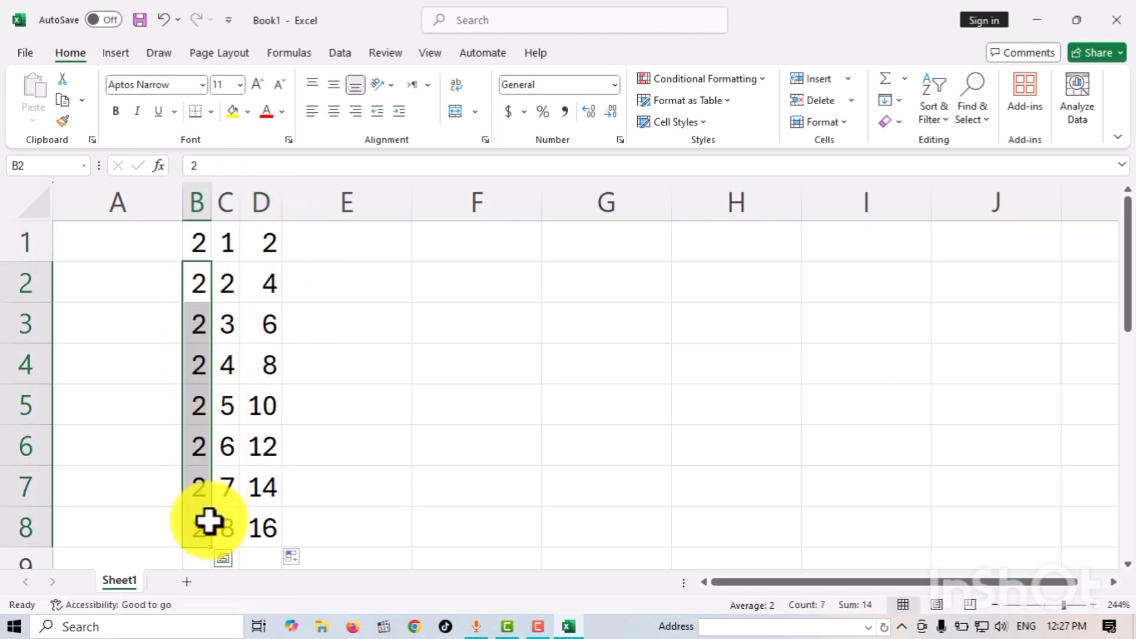
key(Delete)
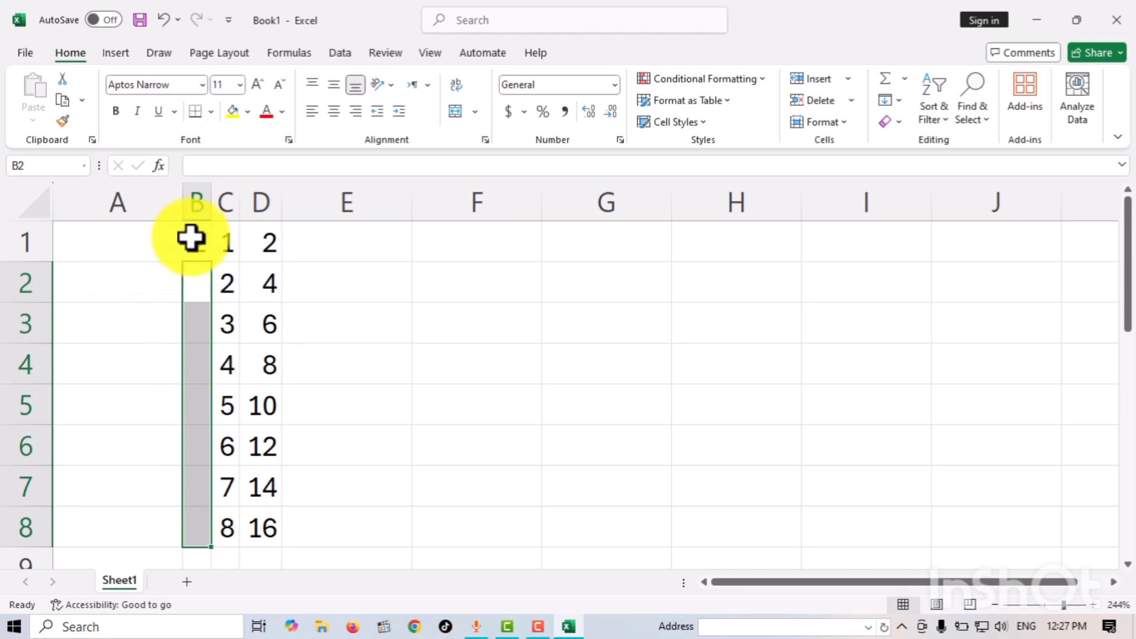
drag(211, 195, 428, 220)
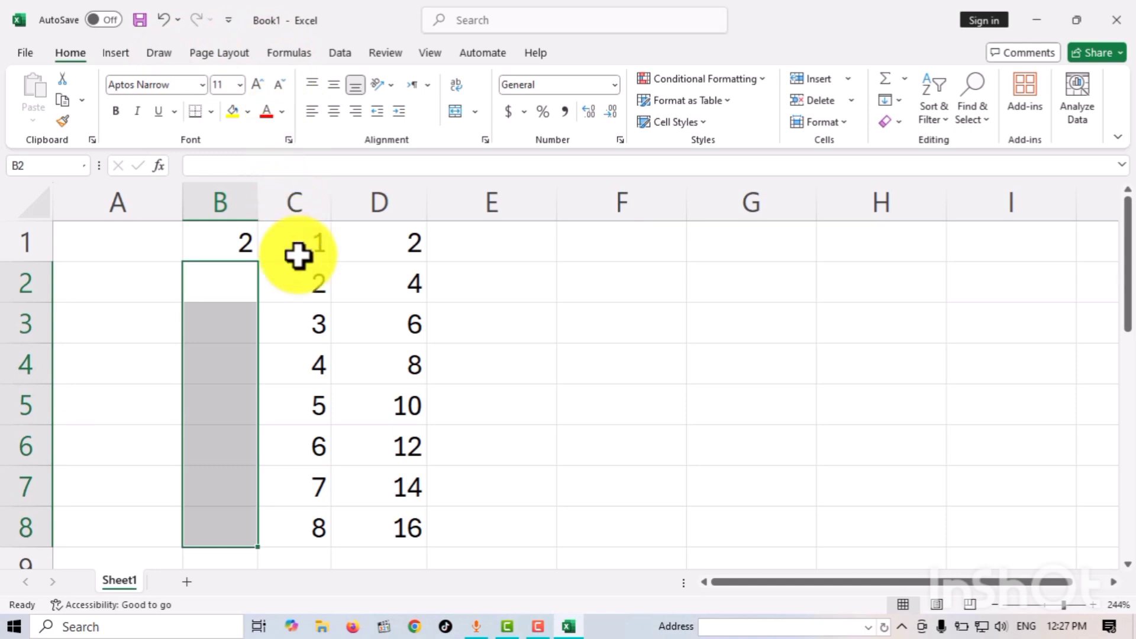
- Trace the dependents of cell B1 to show which formulas refer to it
click(248, 246)
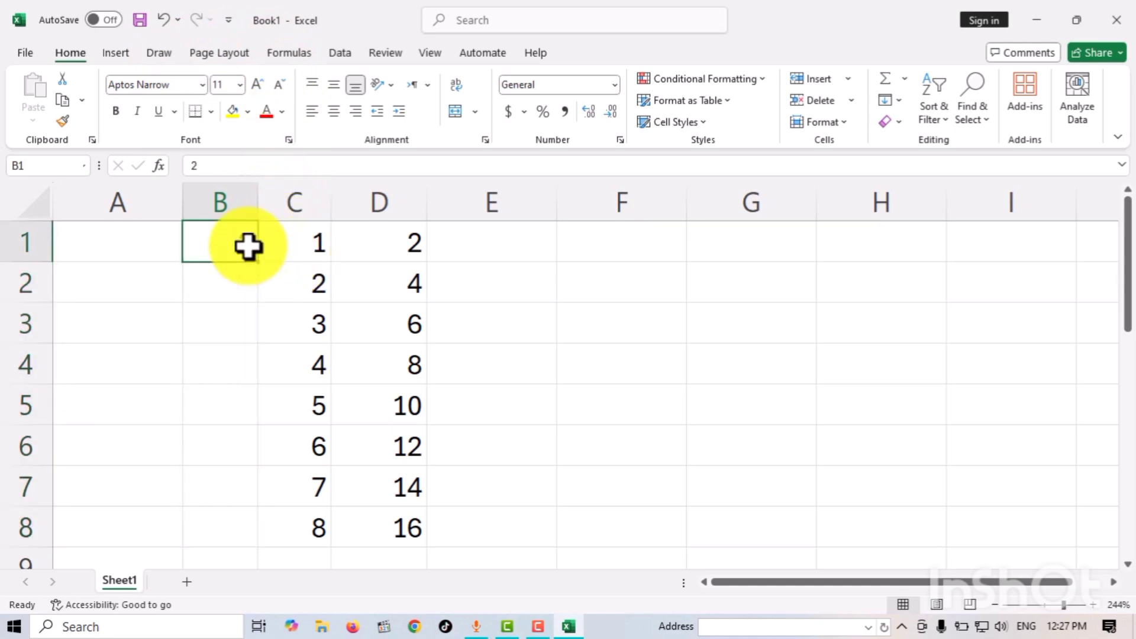
click(286, 56)
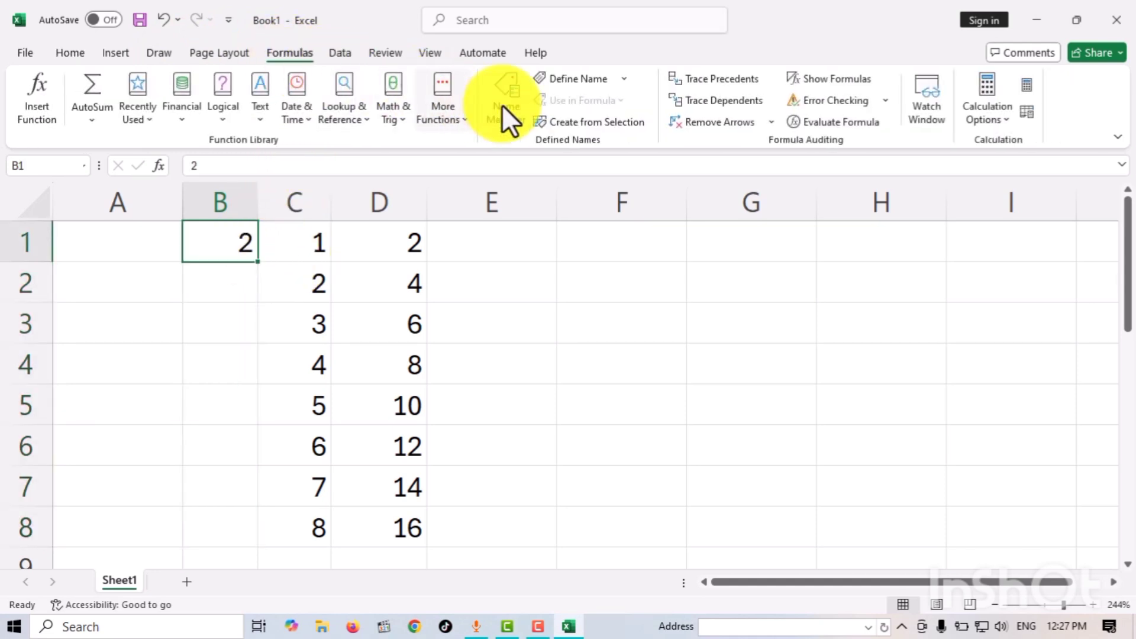
click(696, 102)
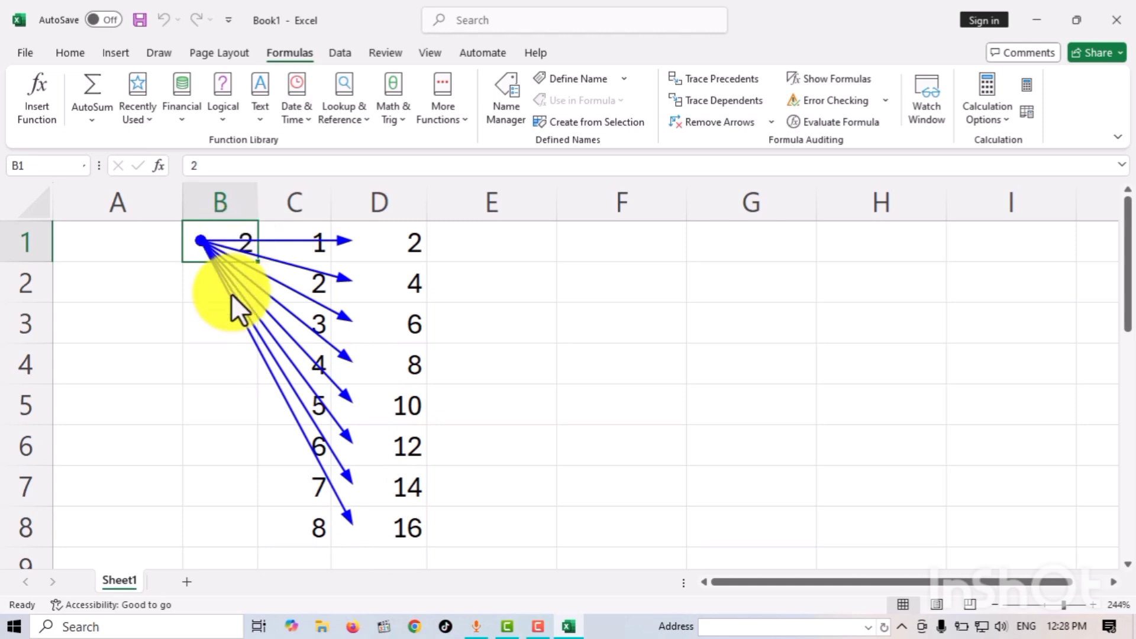
- Look through the error value examples listed in cells C1 to C3
click(539, 628)
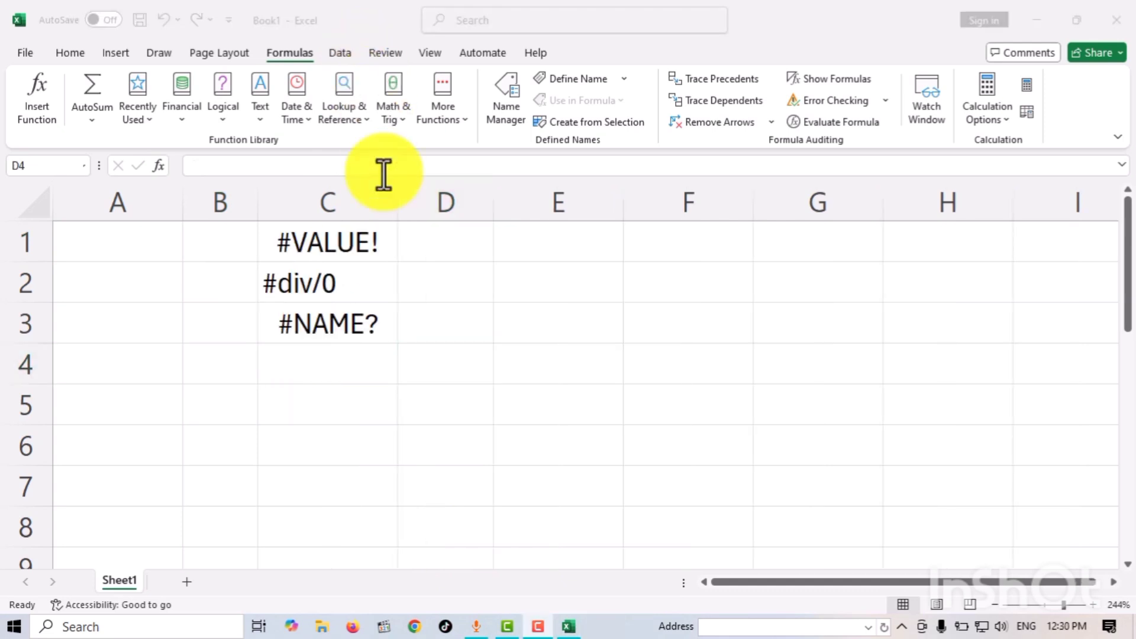
click(447, 249)
click(353, 248)
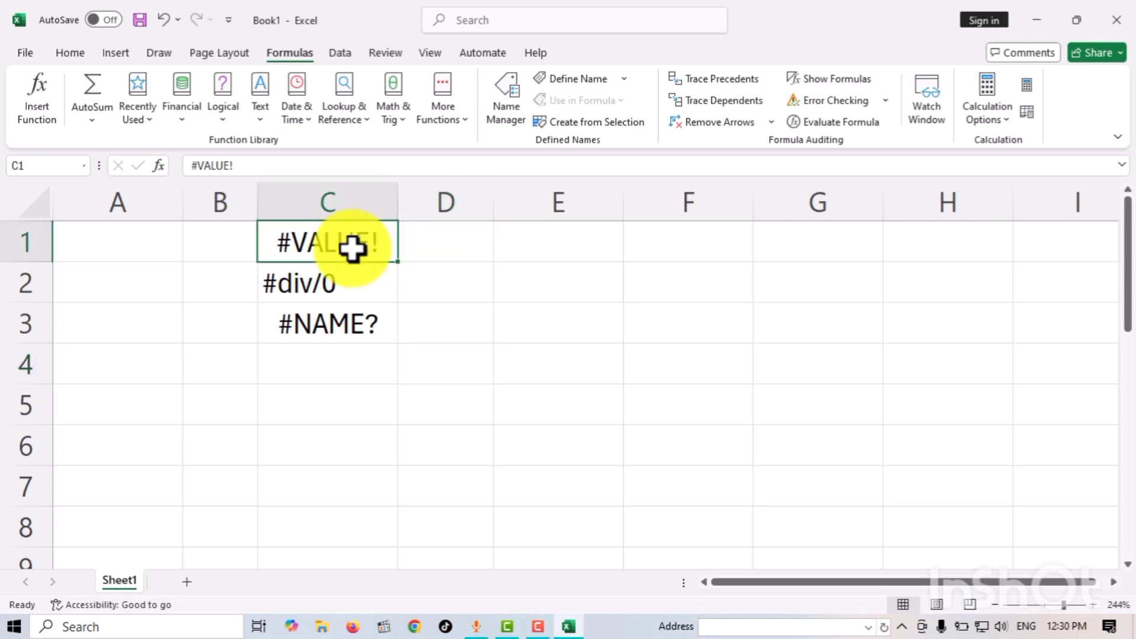
click(344, 284)
click(343, 324)
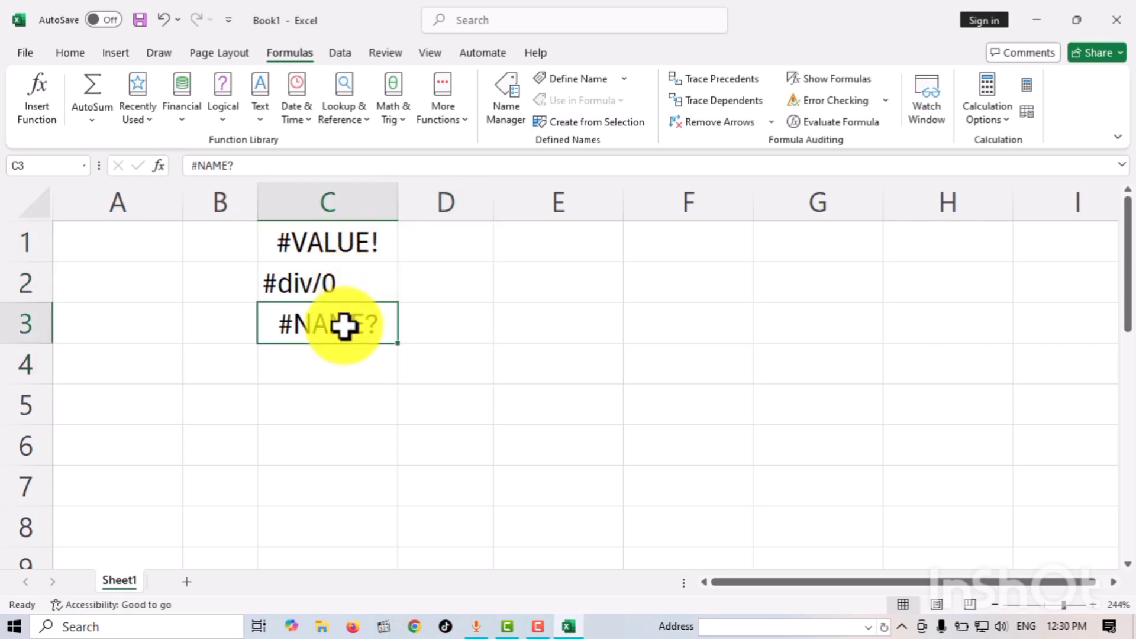
click(462, 240)
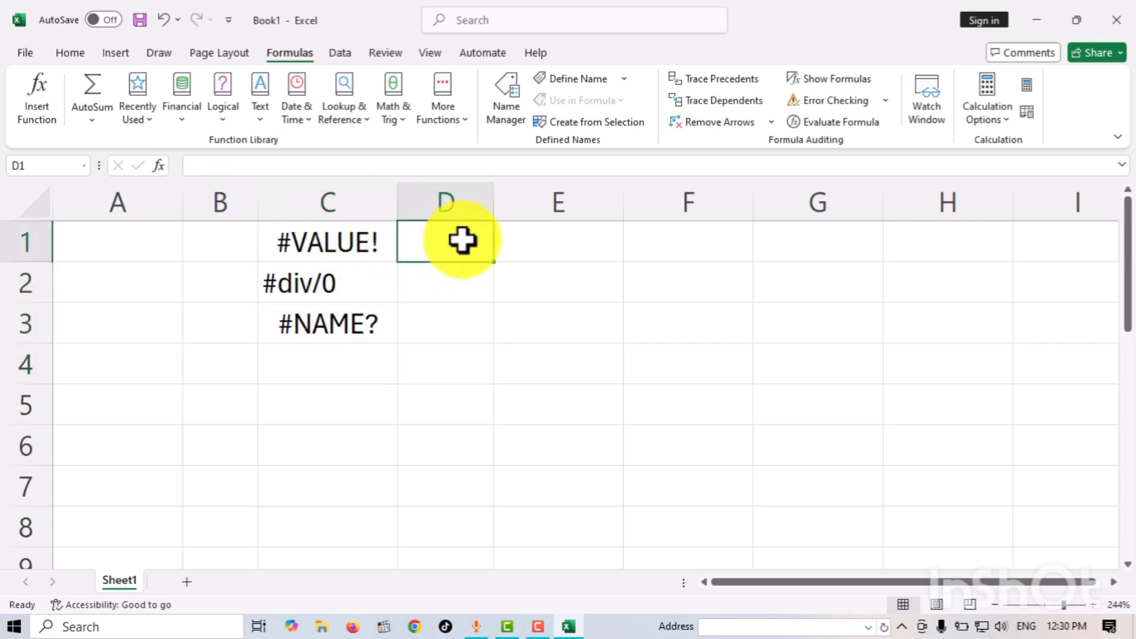
- Try adding text to a number by entering the formula =apple+5 in cell E1
click(533, 256)
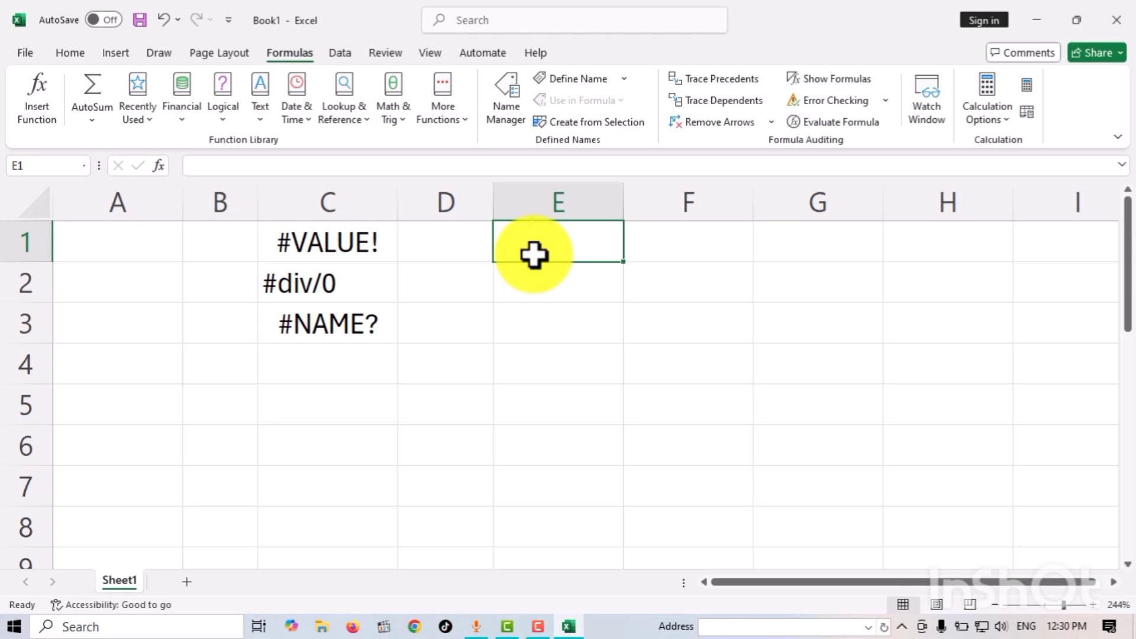
text(=)
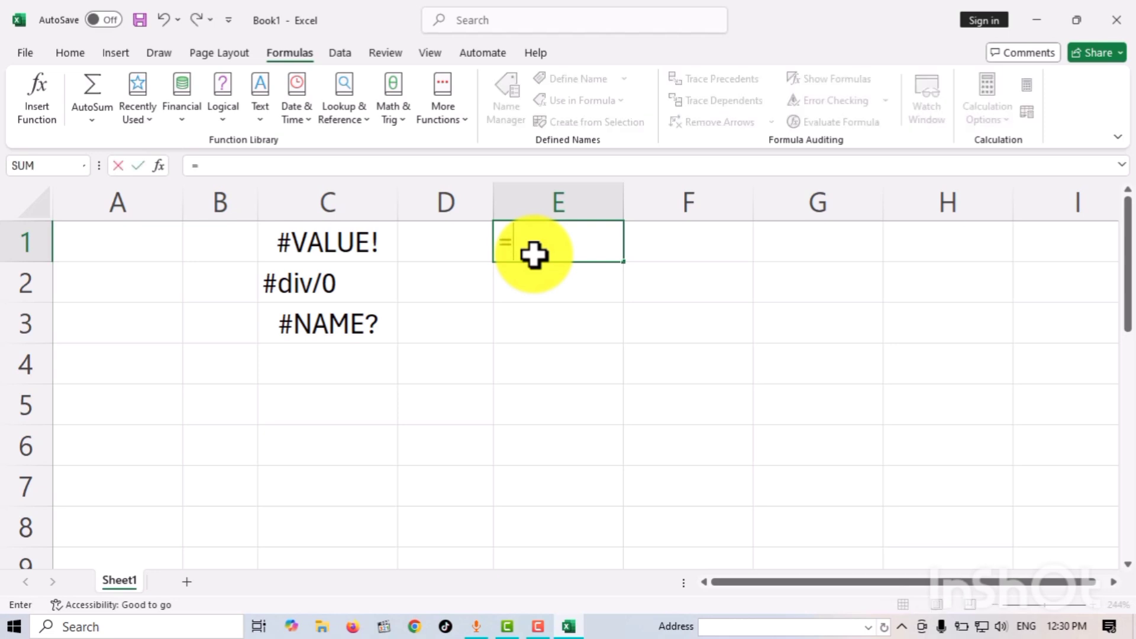
text(appl)
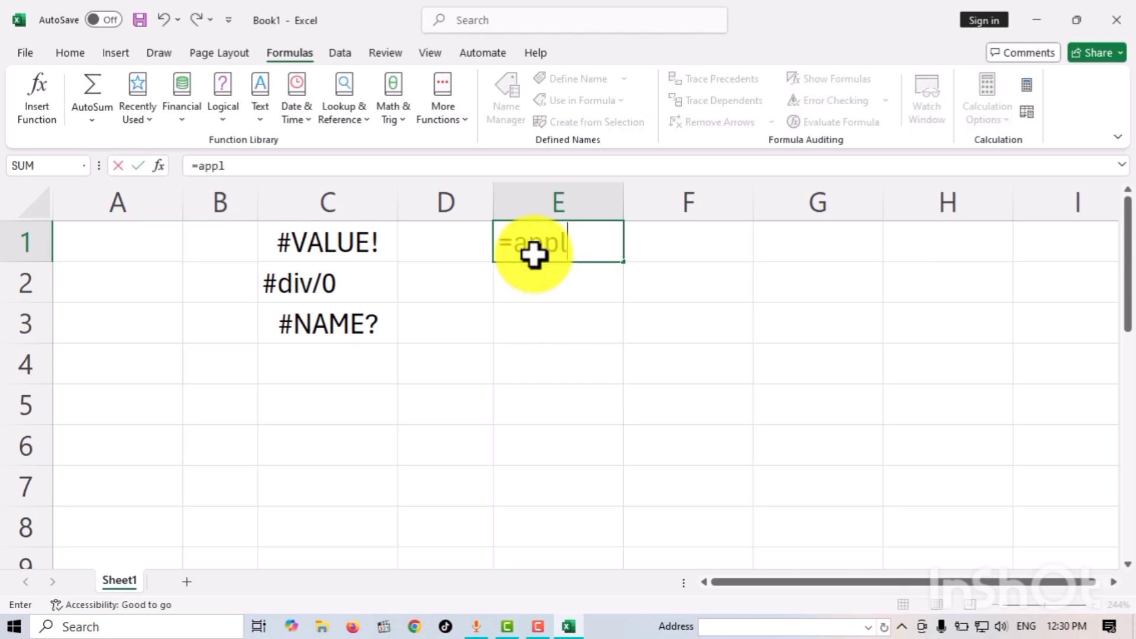
text(e+5)
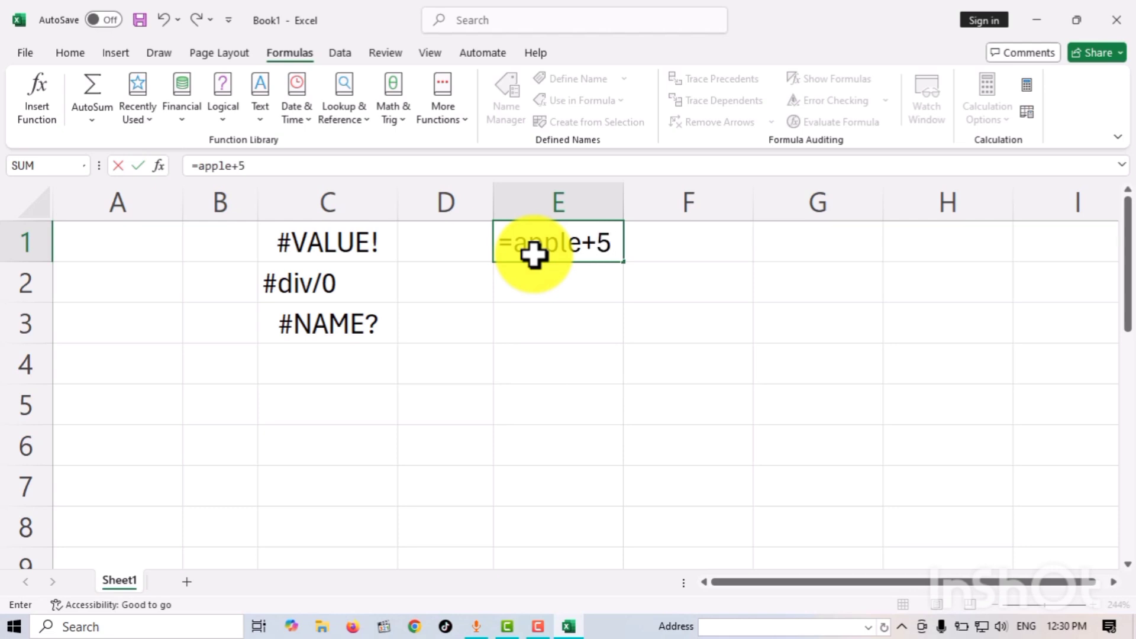
key(Return)
click(554, 246)
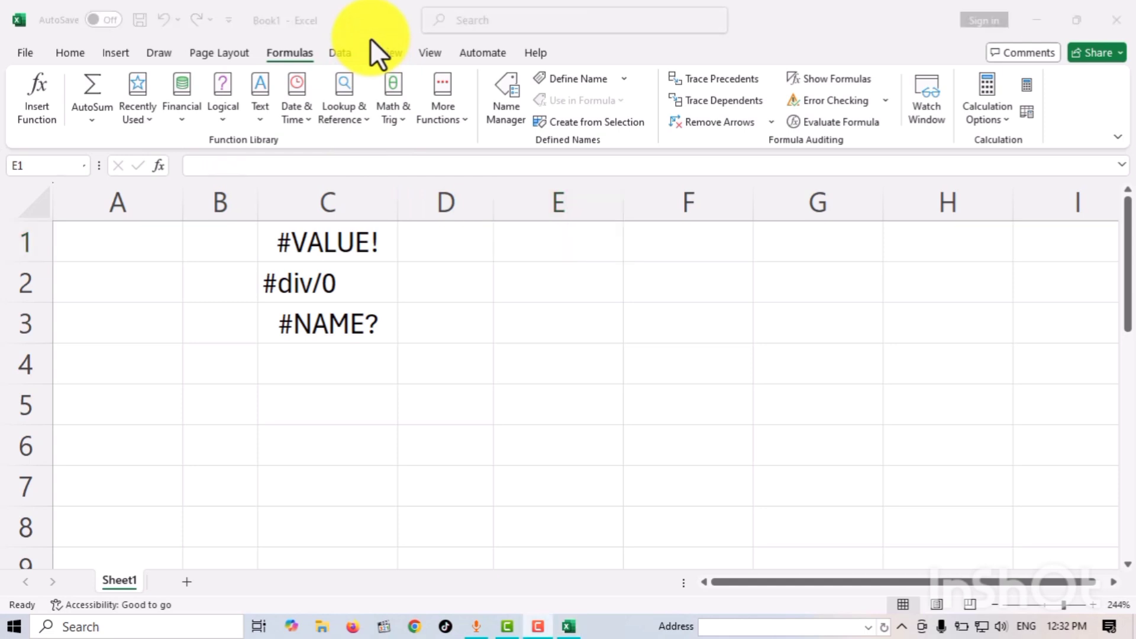
- Enter the formula =F1+G1 in cell E1
click(539, 244)
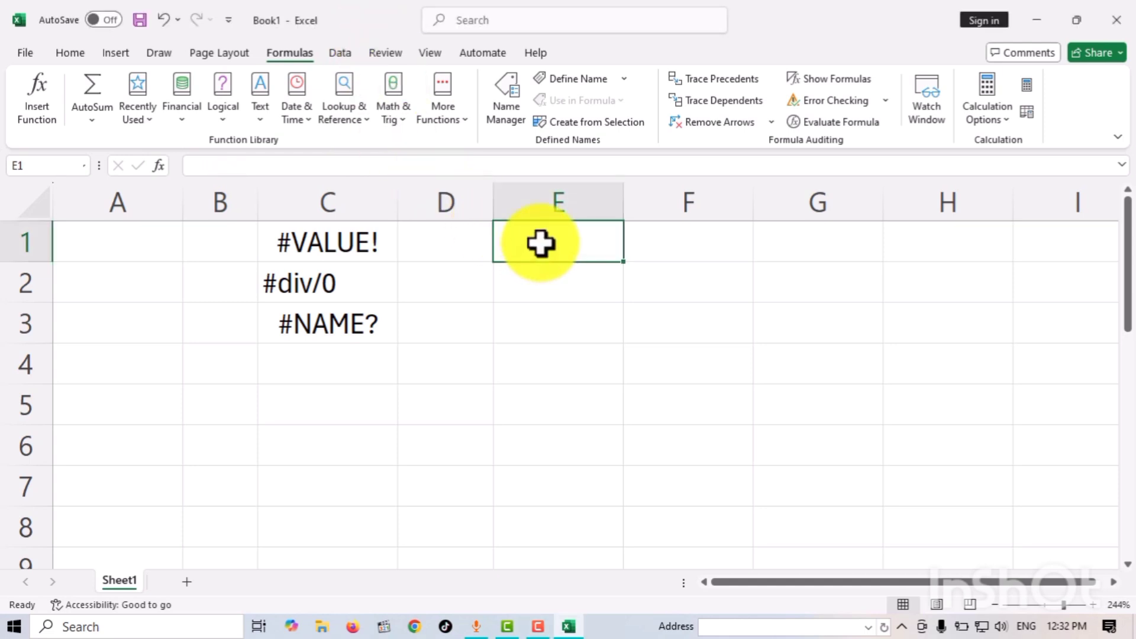
text(=)
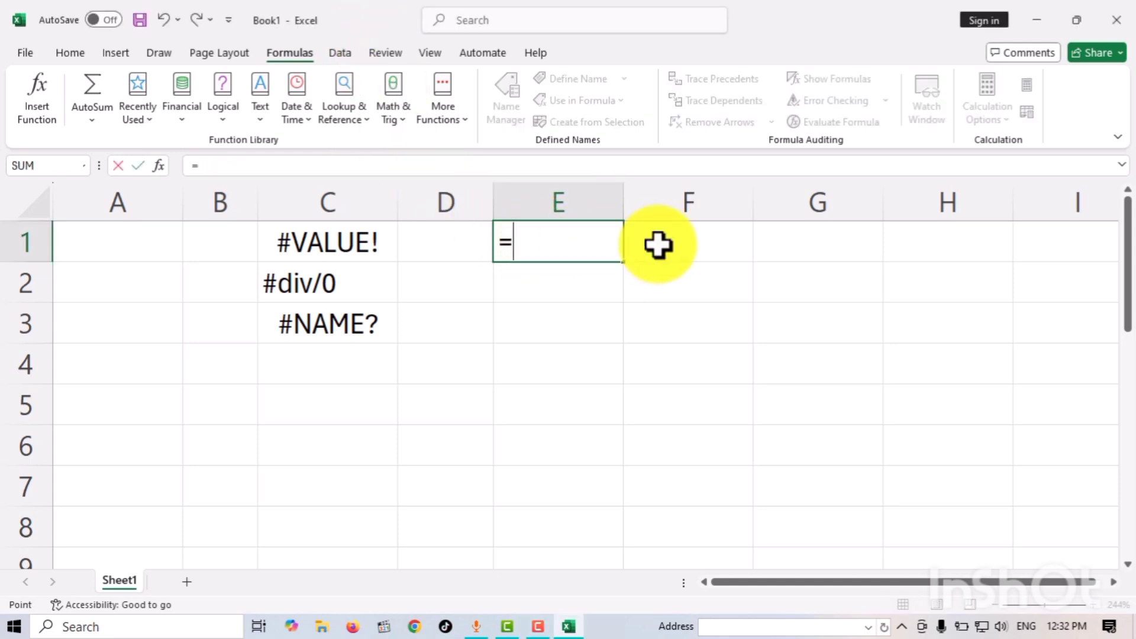
click(658, 244)
text(+)
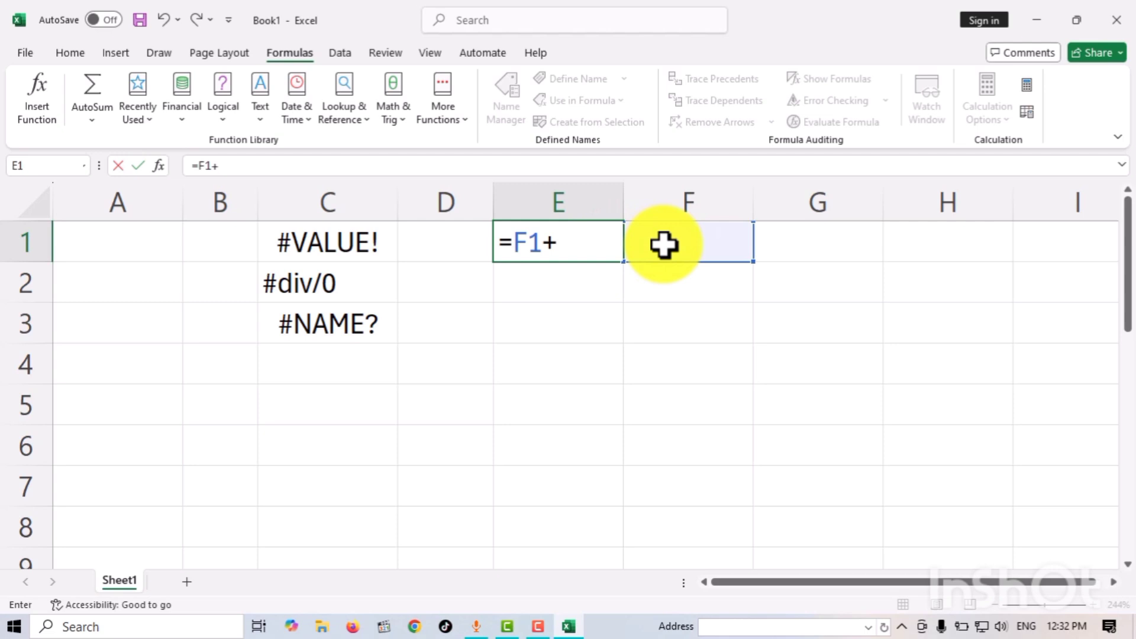
click(790, 247)
key(Return)
- Enter the number 5 in both cells F1 and G1 as inputs for the sum in E1
click(728, 246)
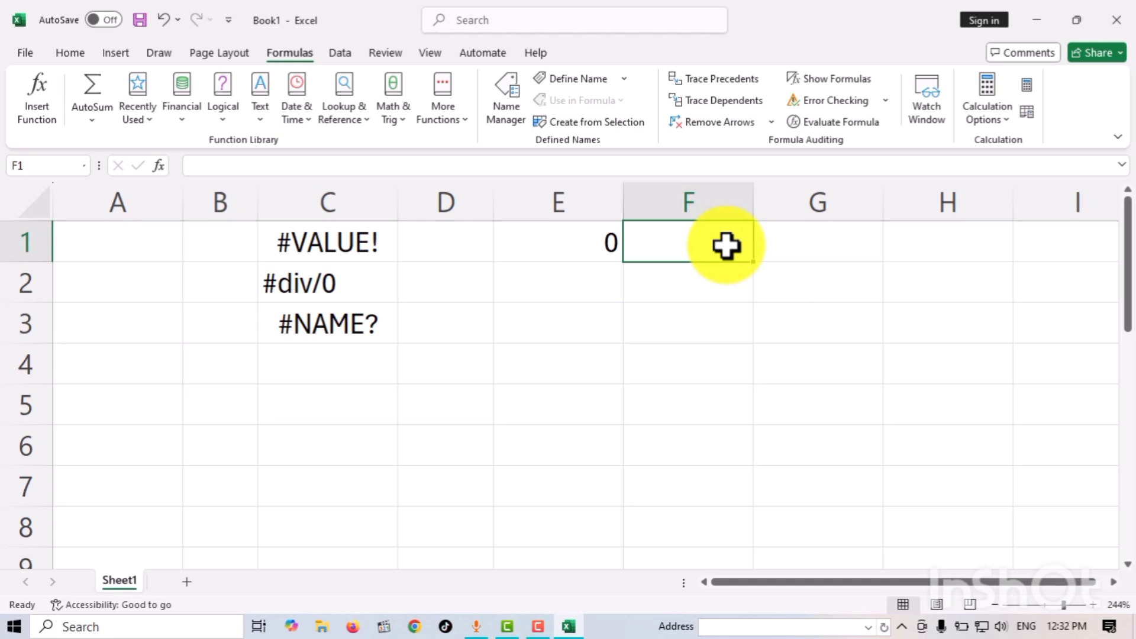
text(5)
click(772, 246)
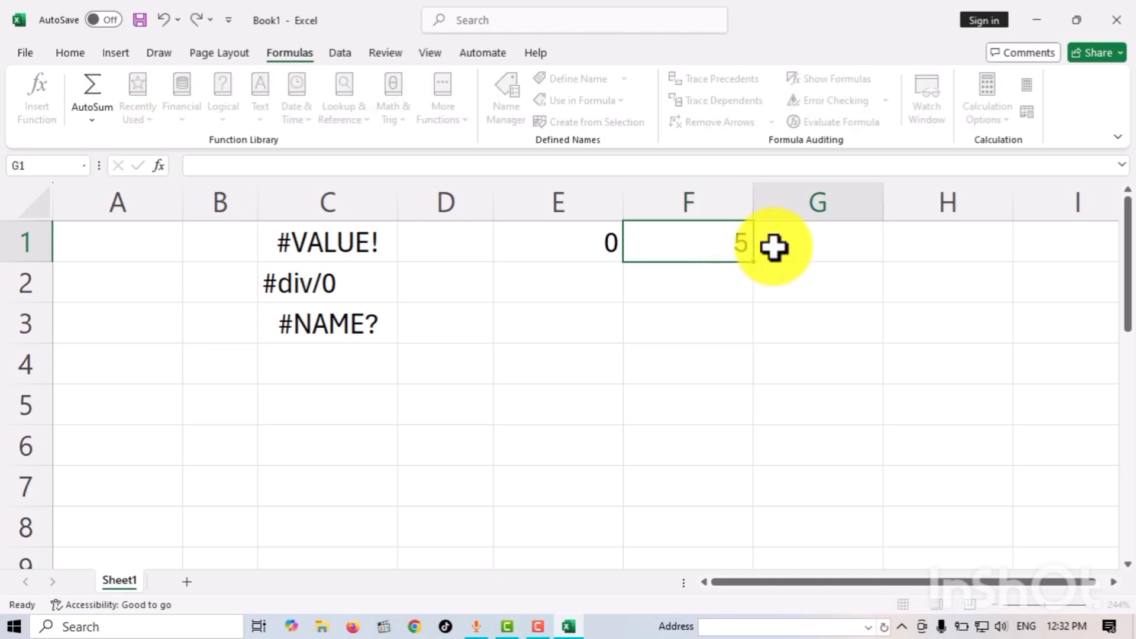
text(5)
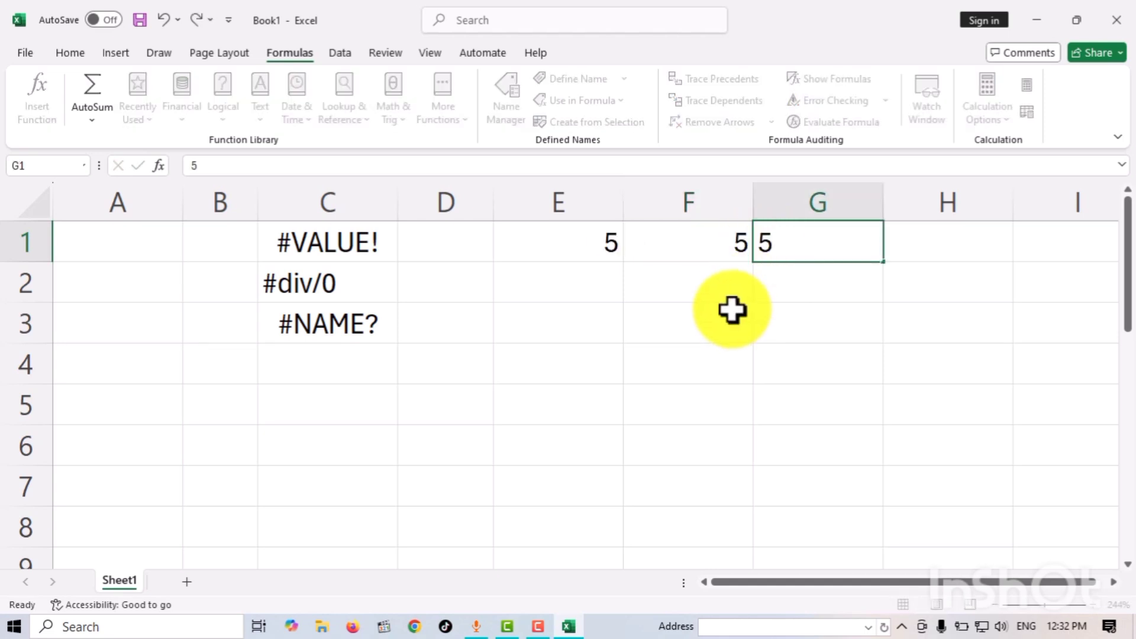
click(730, 310)
- Replace the number in cell F1 with the letter p so the sum in E1 refers to text
click(684, 241)
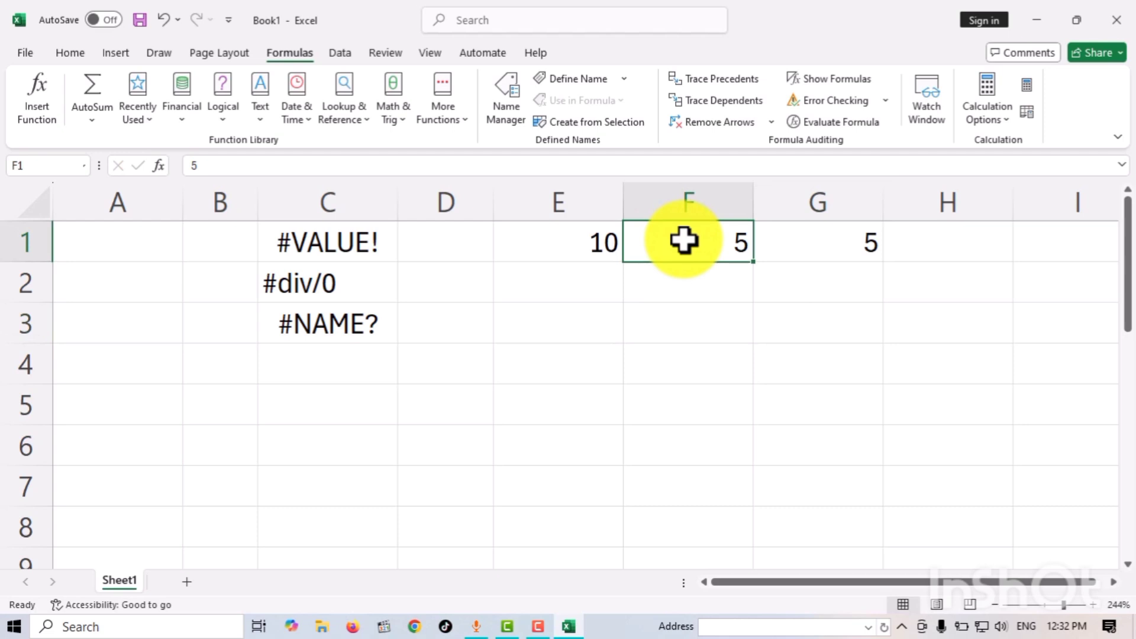
text(p)
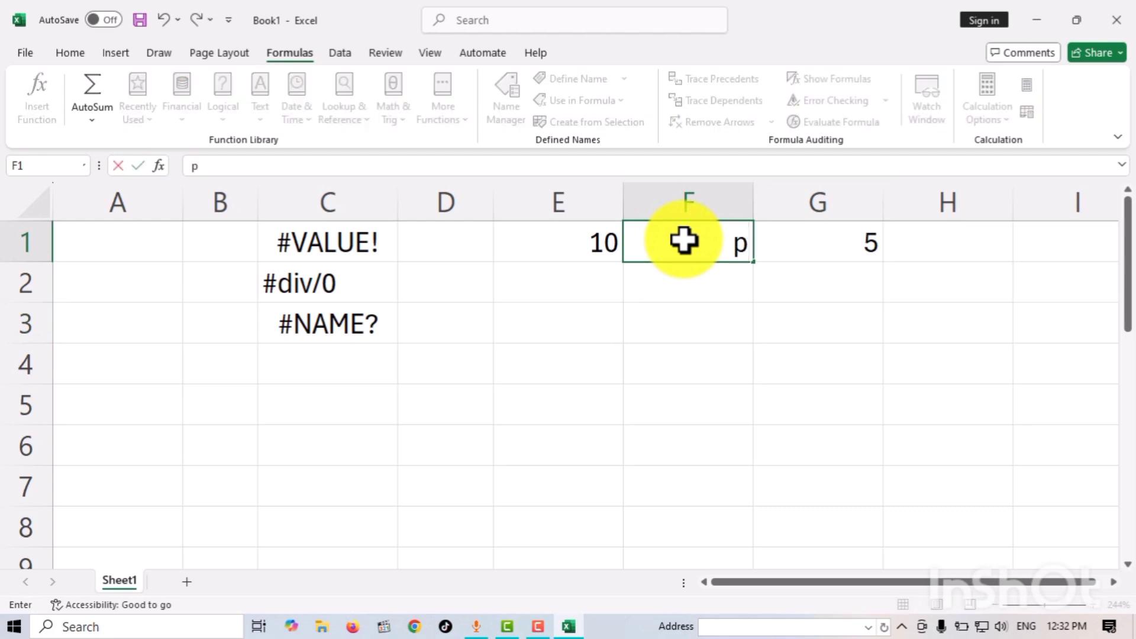
click(732, 291)
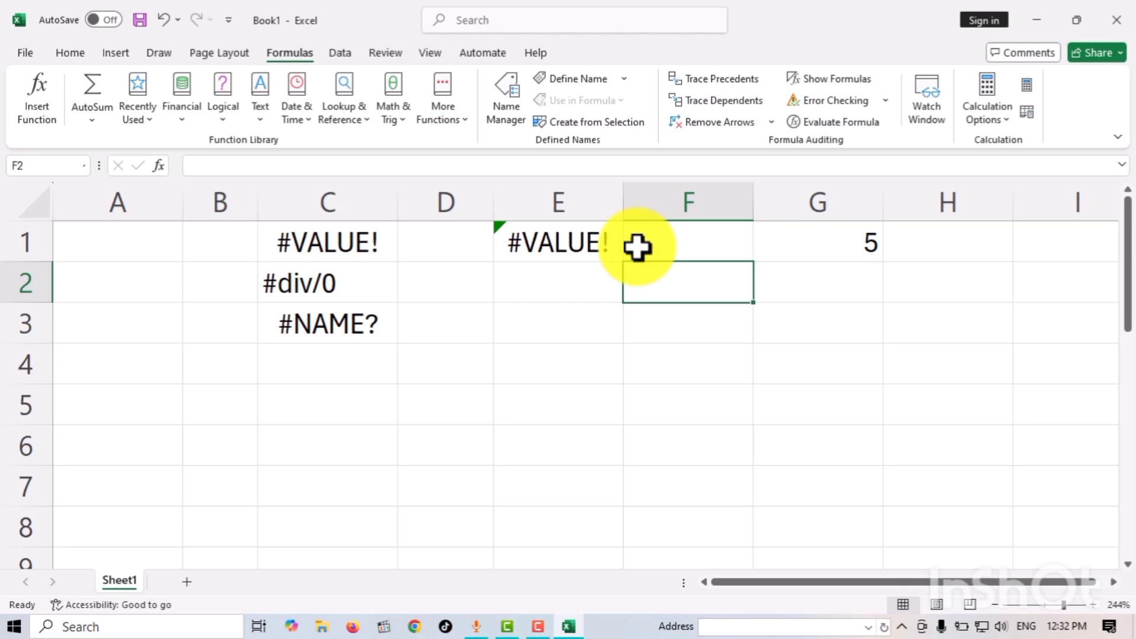
click(484, 282)
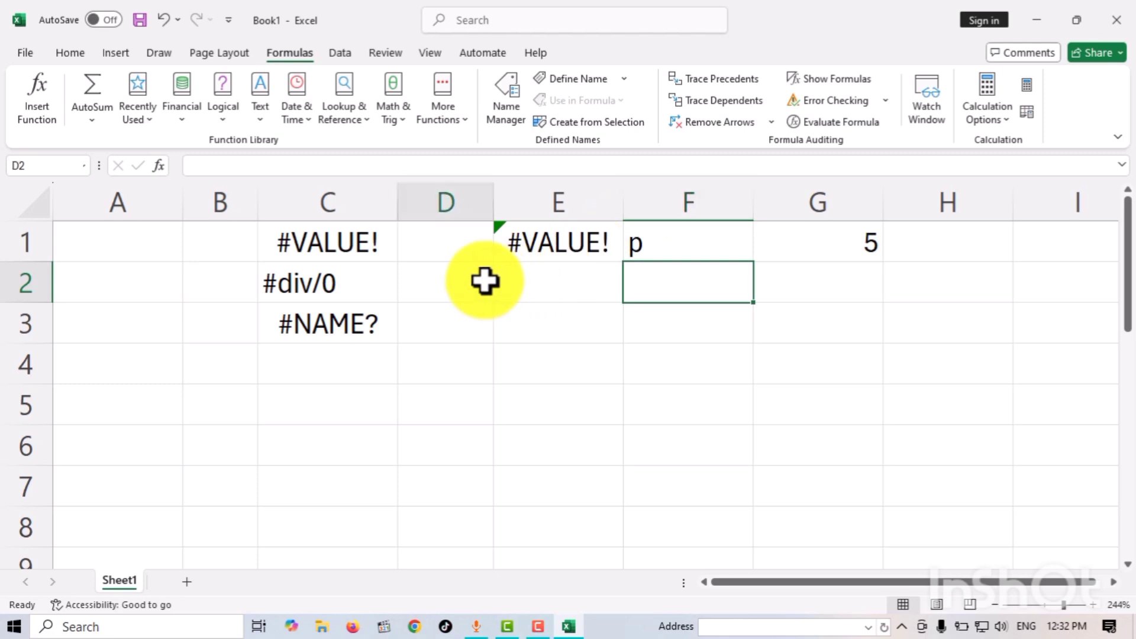
- Enter the division formula =F2/G2 in cell E2 while both referenced cells are empty
click(534, 289)
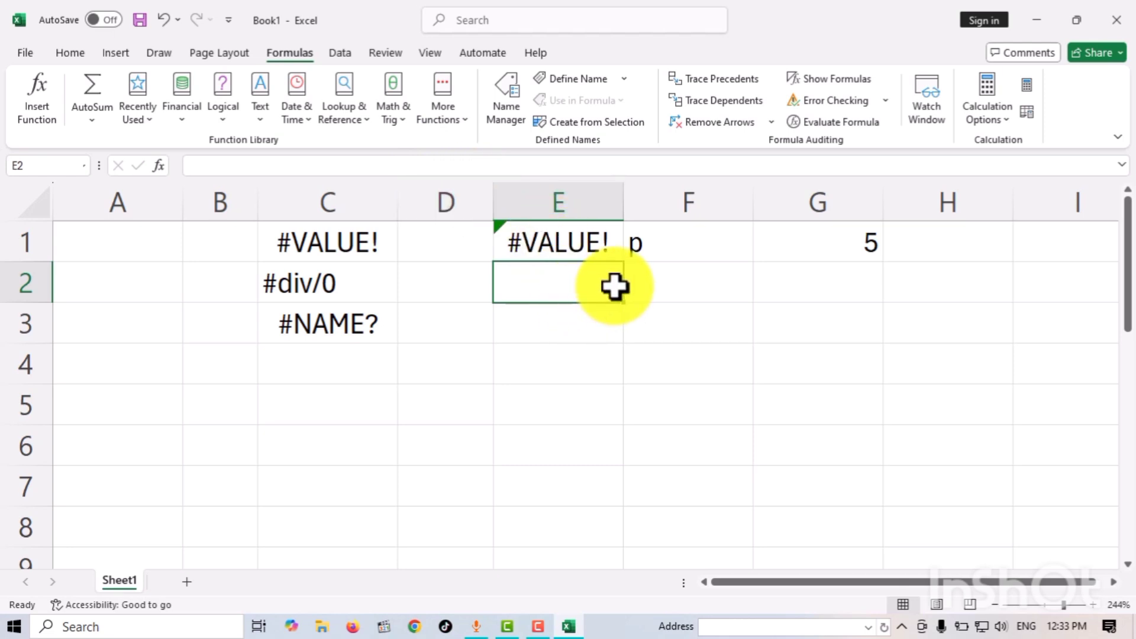
text(=)
click(698, 280)
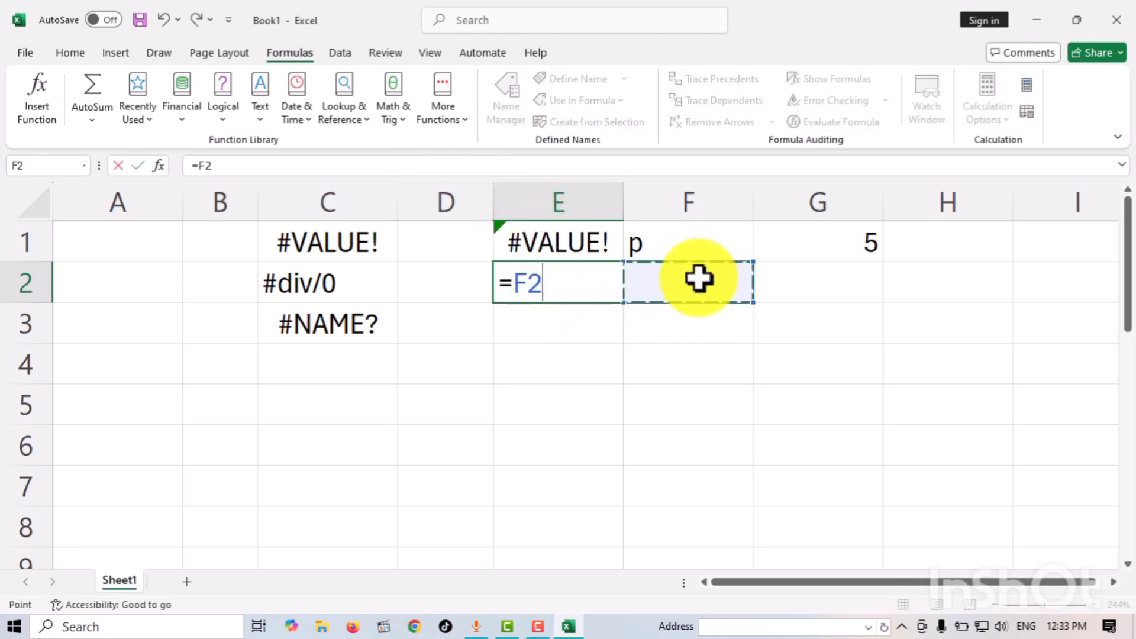
text(/)
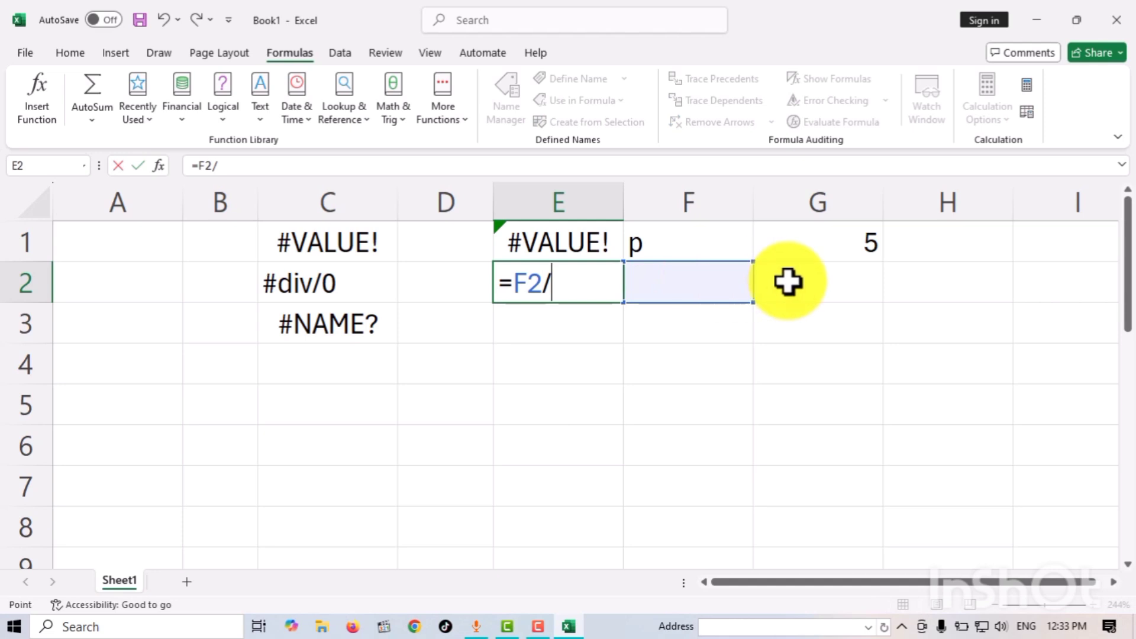
click(789, 282)
key(Return)
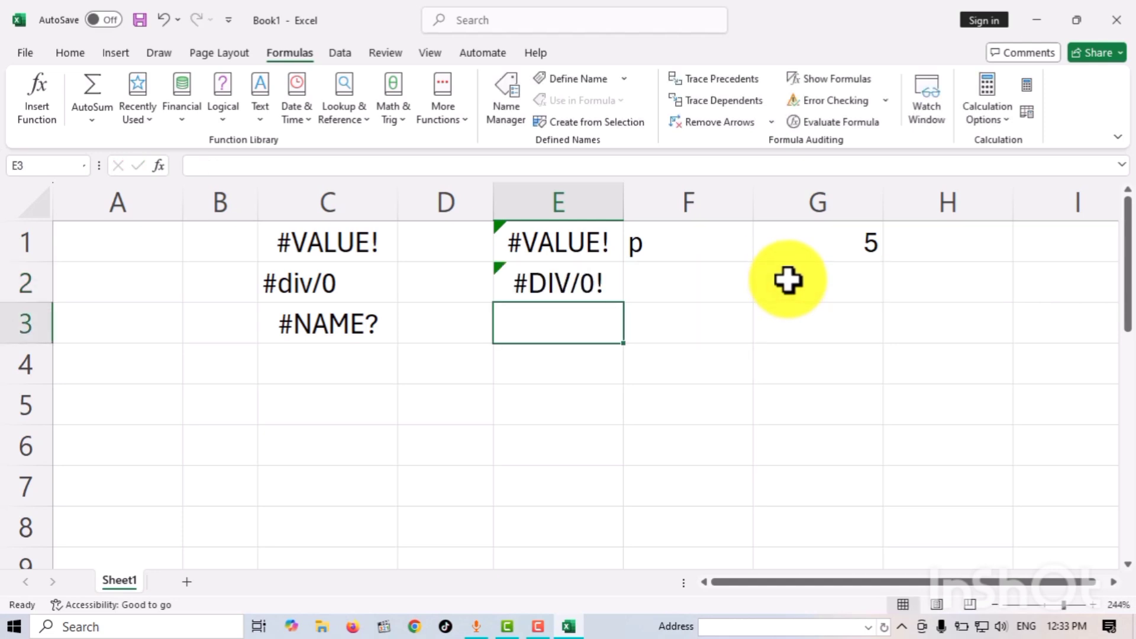
- Enter 0 in cell F2 and 1 in cell G2 to test the division in E2
click(719, 277)
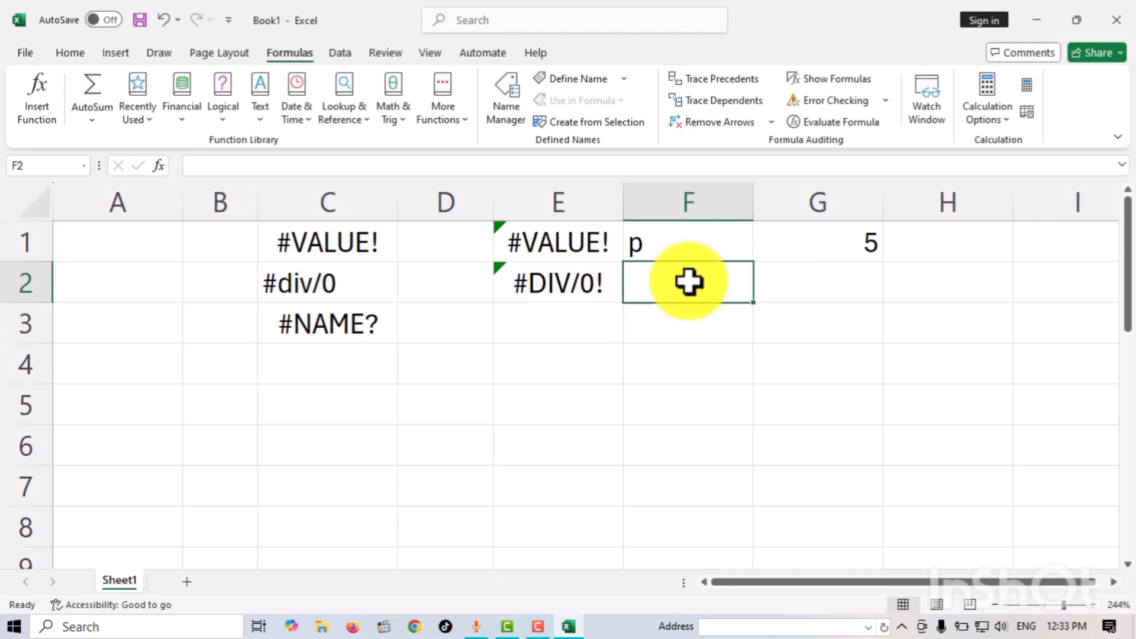
text(0)
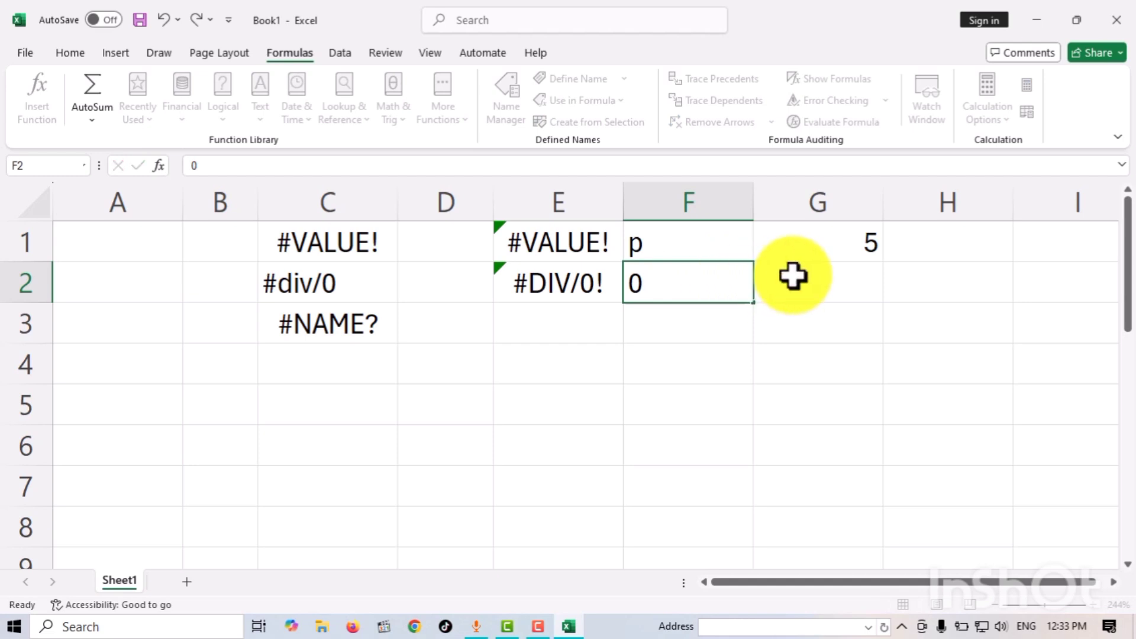
click(793, 276)
text(1)
key(Return)
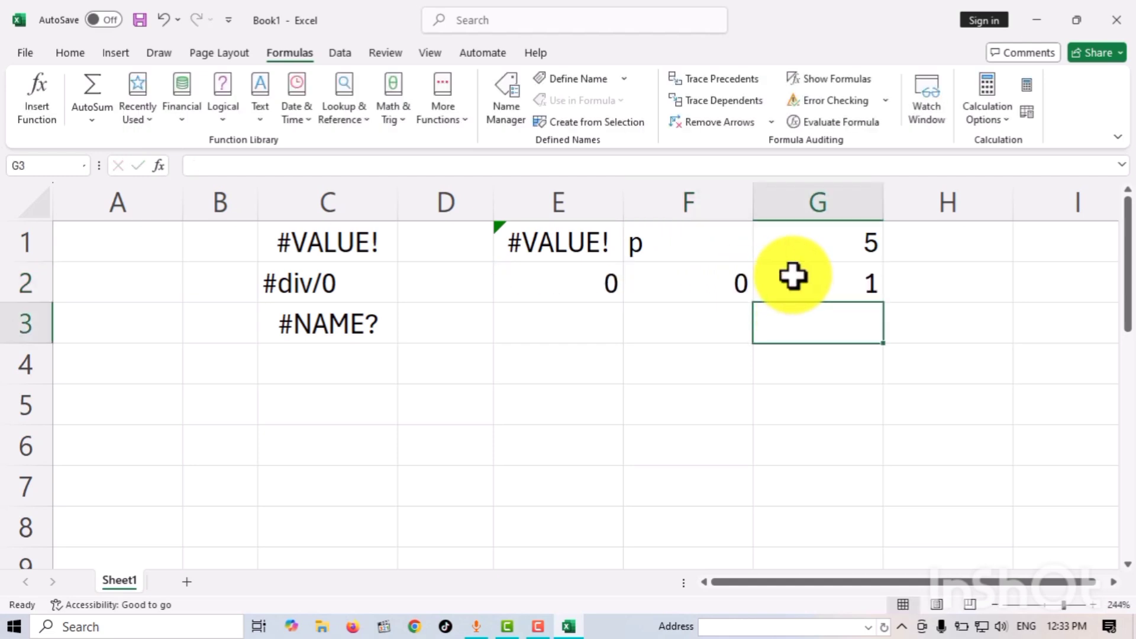
- Set cell F2 to 1 and cell G2 to 0 so the formula in E2 divides by zero
click(683, 287)
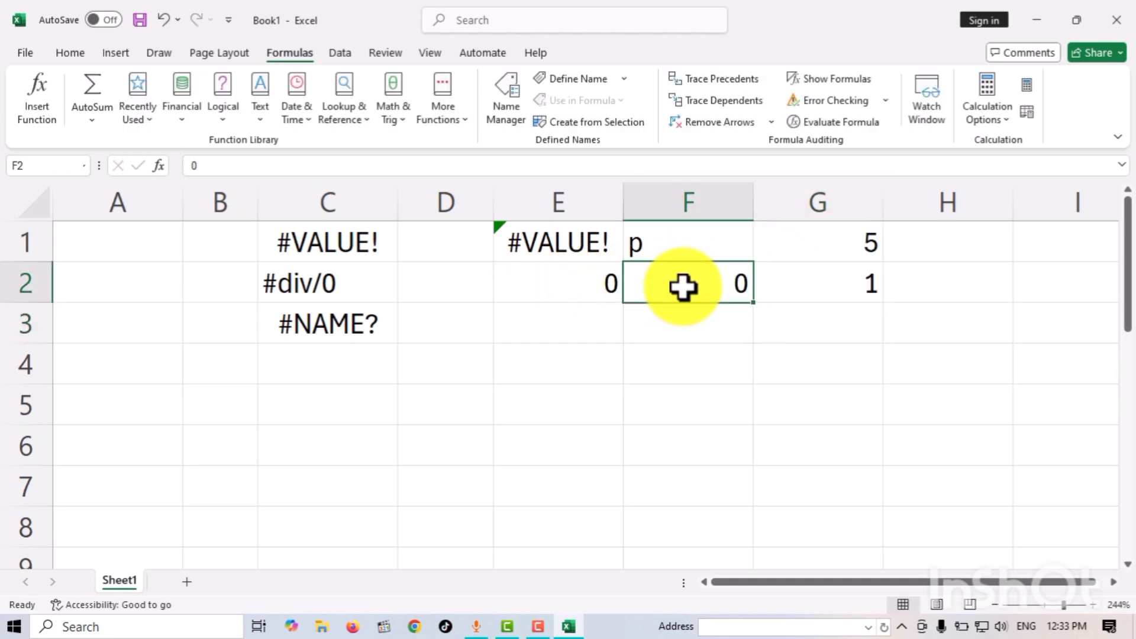
text(1)
click(799, 287)
text(1)
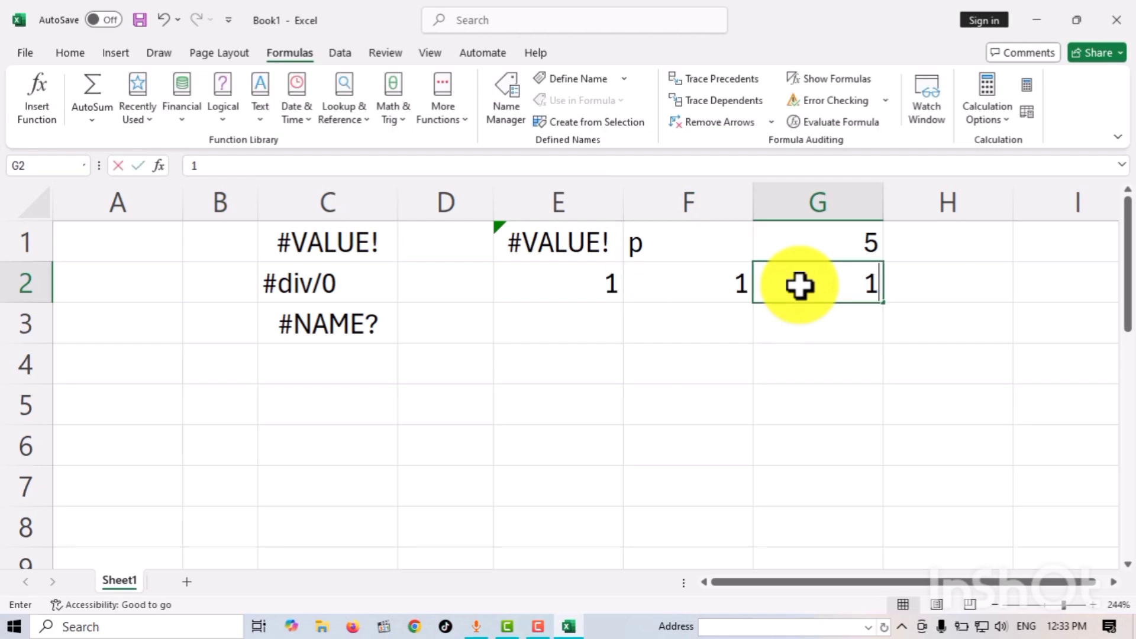
key(BackSpace)
text(0)
key(Return)
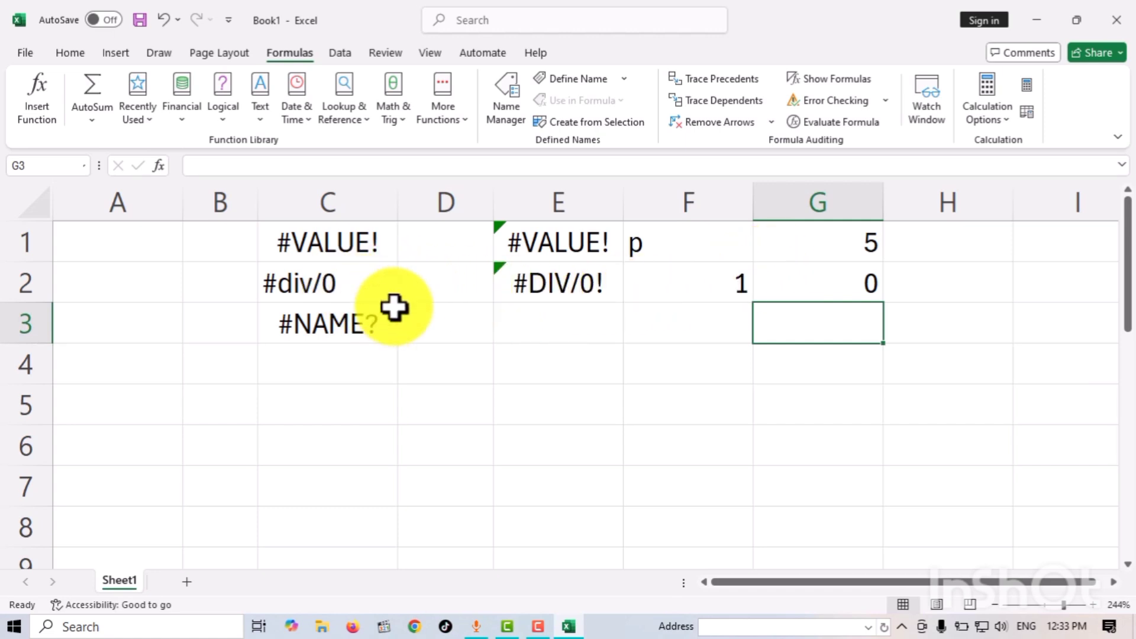
- Start a formula in cell E3 with the misspelled function name =sume
click(547, 334)
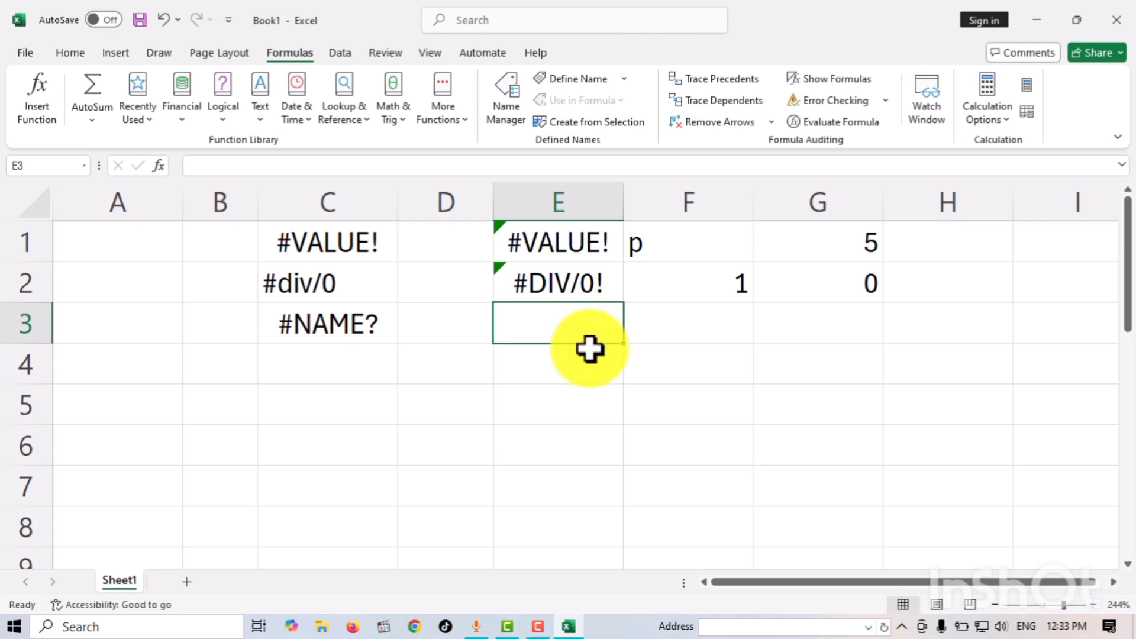
click(578, 378)
click(575, 324)
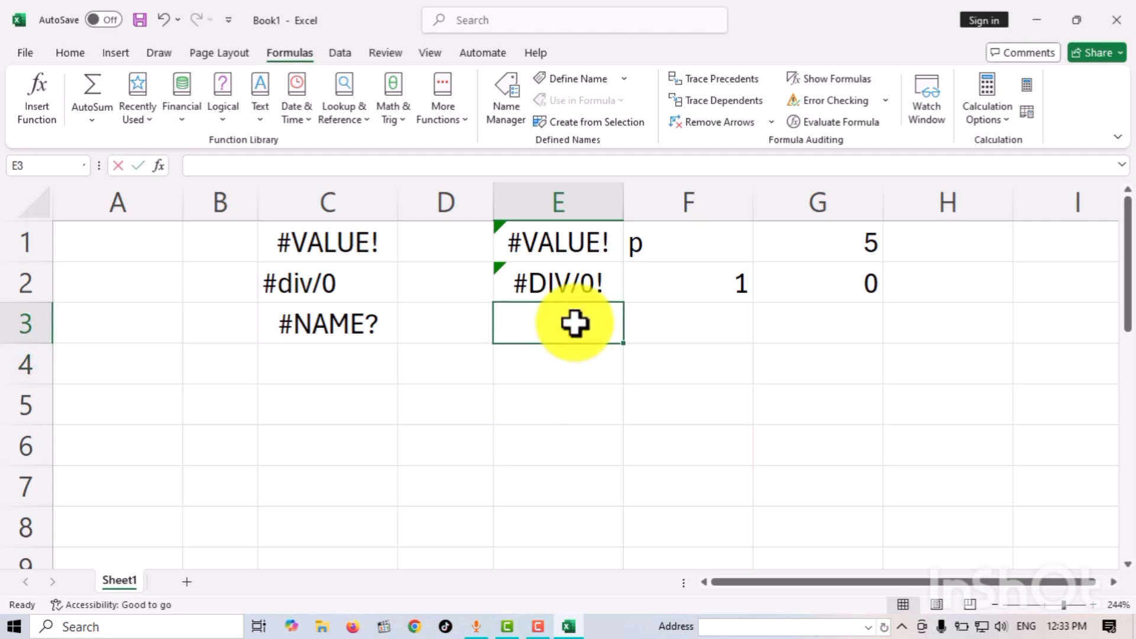
text(=sun)
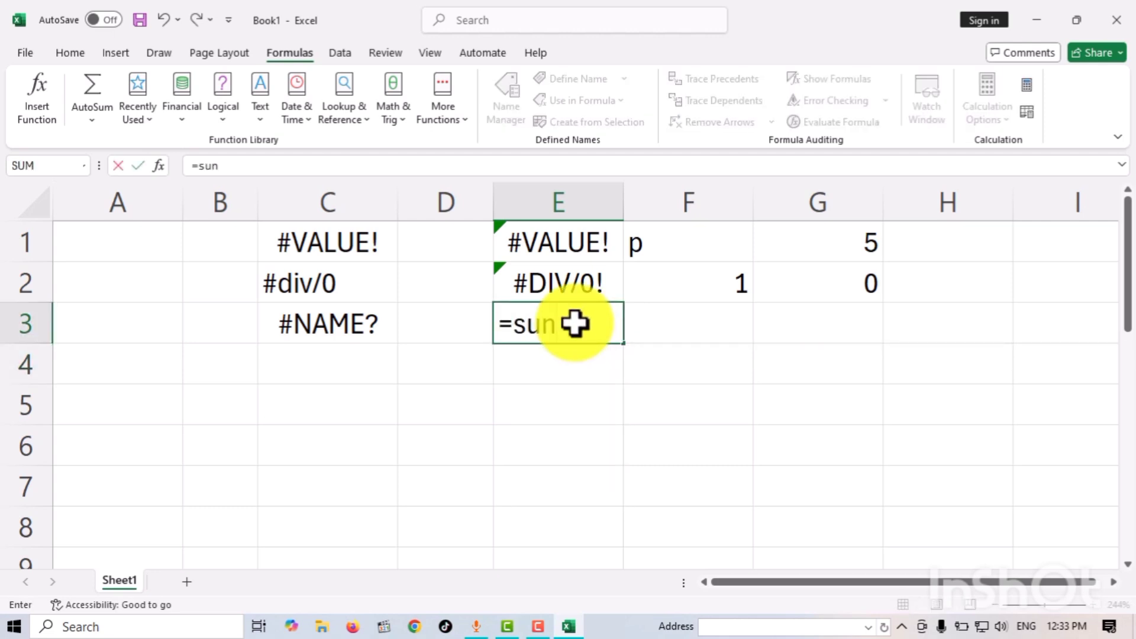
text(e)
key(BackSpace)
key(BackSpace)
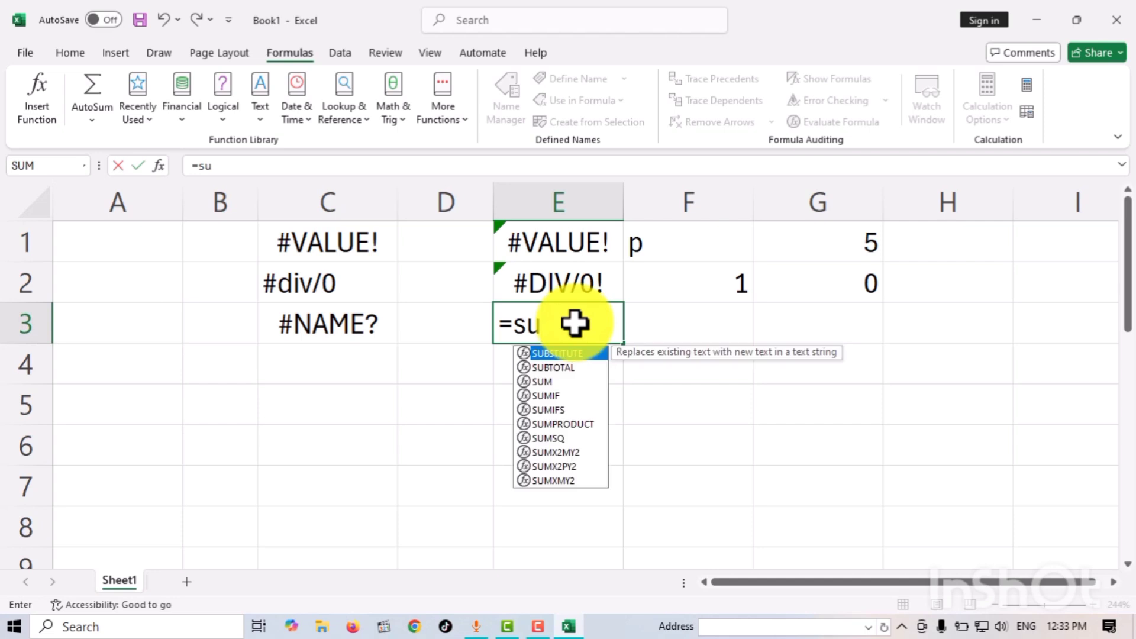
text(me)
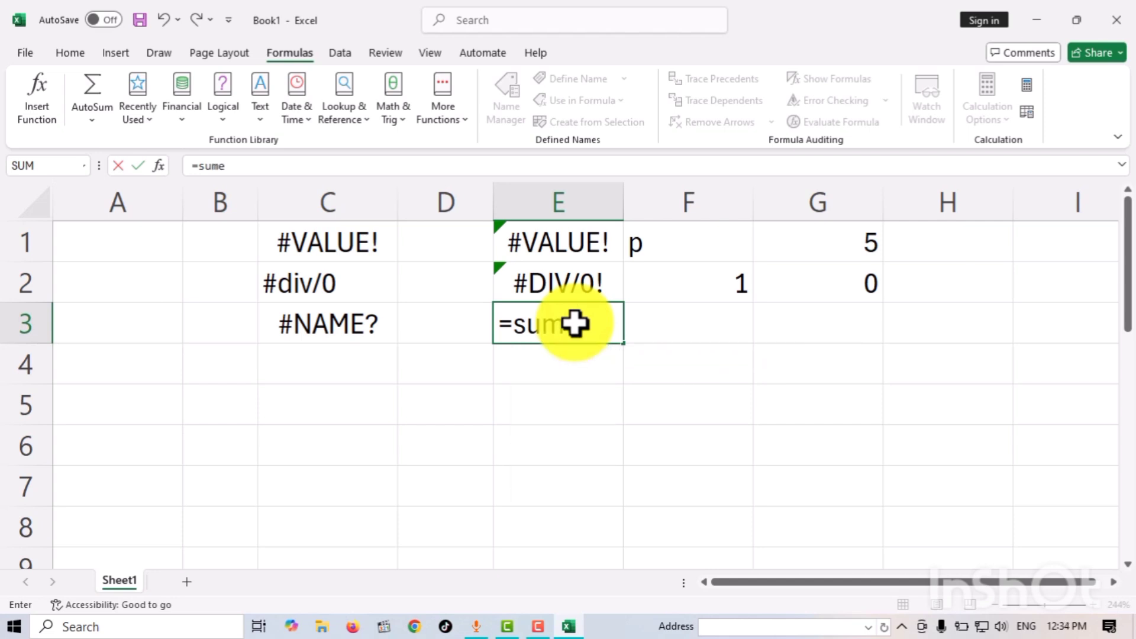
text((999999999999999999)
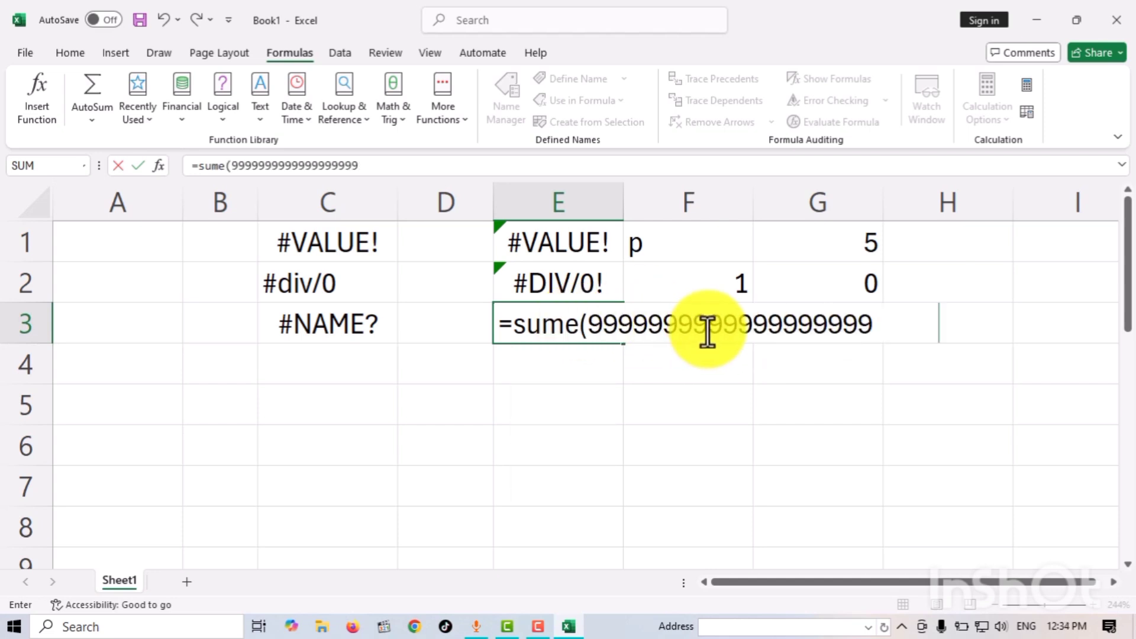
text(99999999999999999999999999999999999999999999999999999999999999999999)
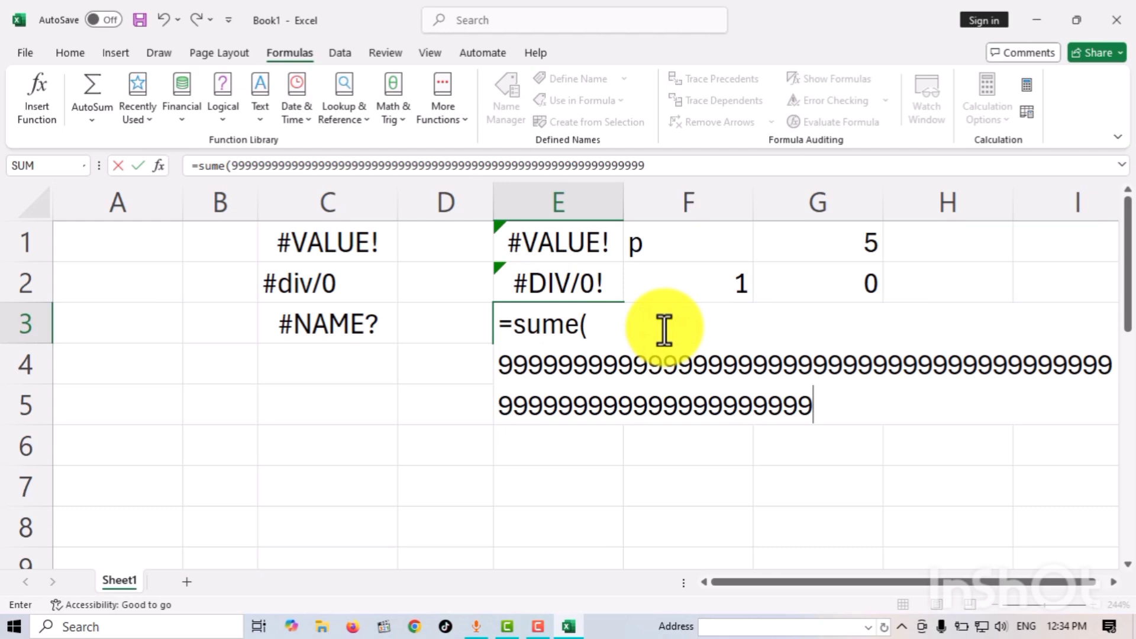
key(BackSpace)
key(BackSpace)
key(BackSpace)
key(BackSpace)
key(BackSpace)
key(BackSpace)
key(BackSpace)
key(BackSpace)
key(BackSpace)
key(BackSpace)
key(BackSpace)
key(BackSpace)
key(BackSpace)
key(BackSpace)
key(BackSpace)
key(BackSpace)
key(BackSpace)
key(BackSpace)
key(BackSpace)
key(BackSpace)
key(BackSpace)
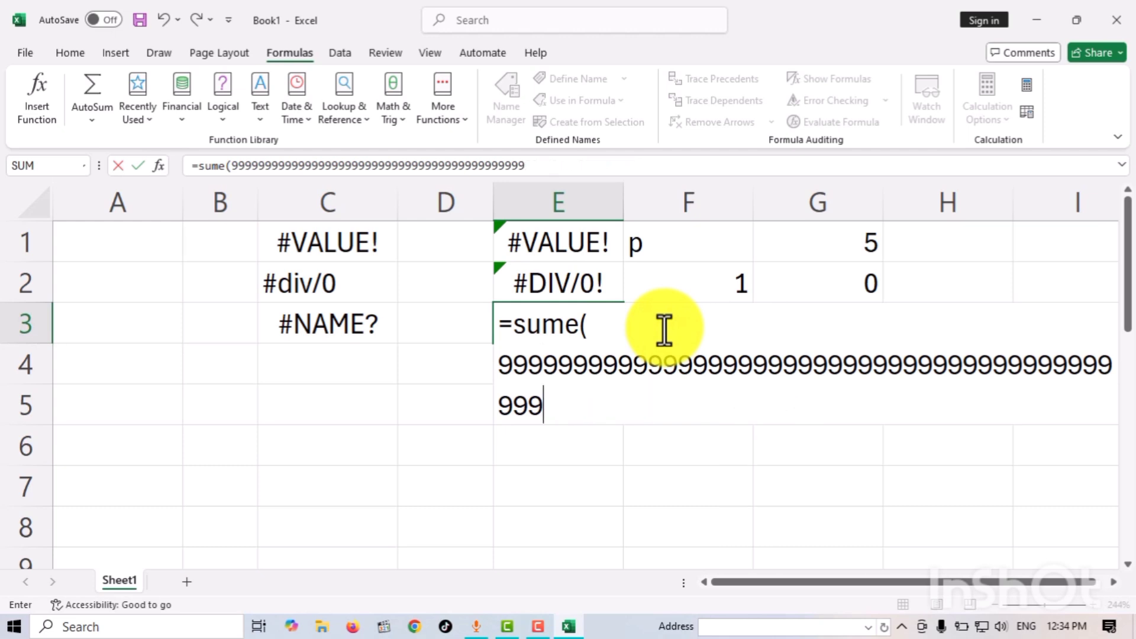
key(BackSpace)
key(BackSpace)
key(BackSpace)
key(BackSpace)
key(BackSpace)
key(BackSpace)
key(BackSpace)
key(BackSpace)
key(BackSpace)
key(BackSpace)
key(BackSpace)
key(BackSpace)
key(BackSpace)
key(BackSpace)
key(BackSpace)
key(BackSpace)
key(BackSpace)
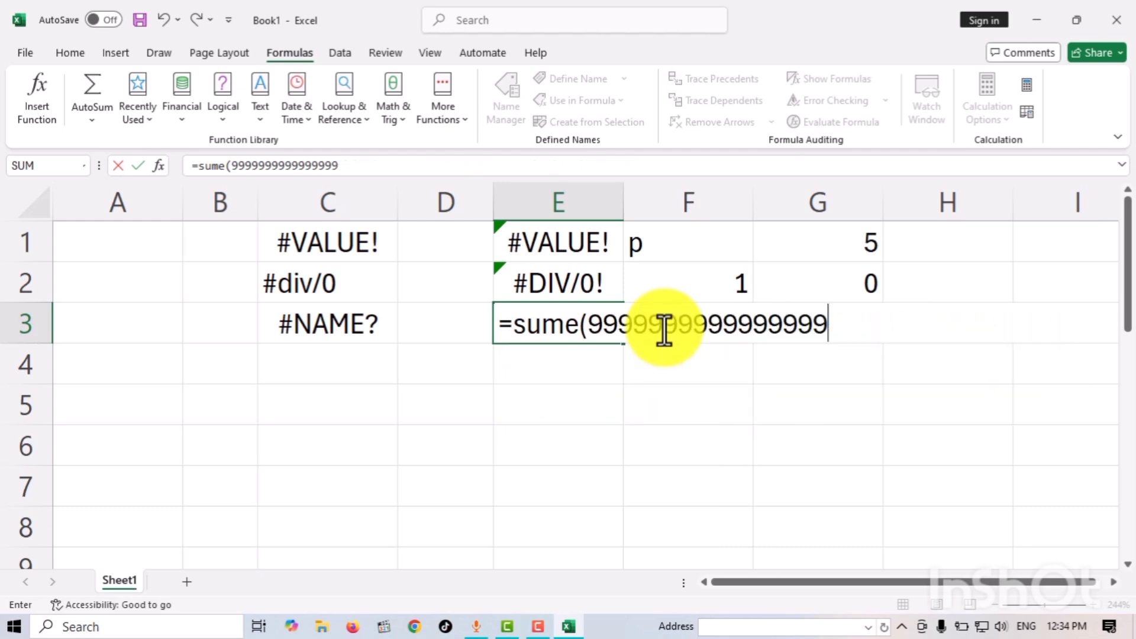
key(BackSpace)
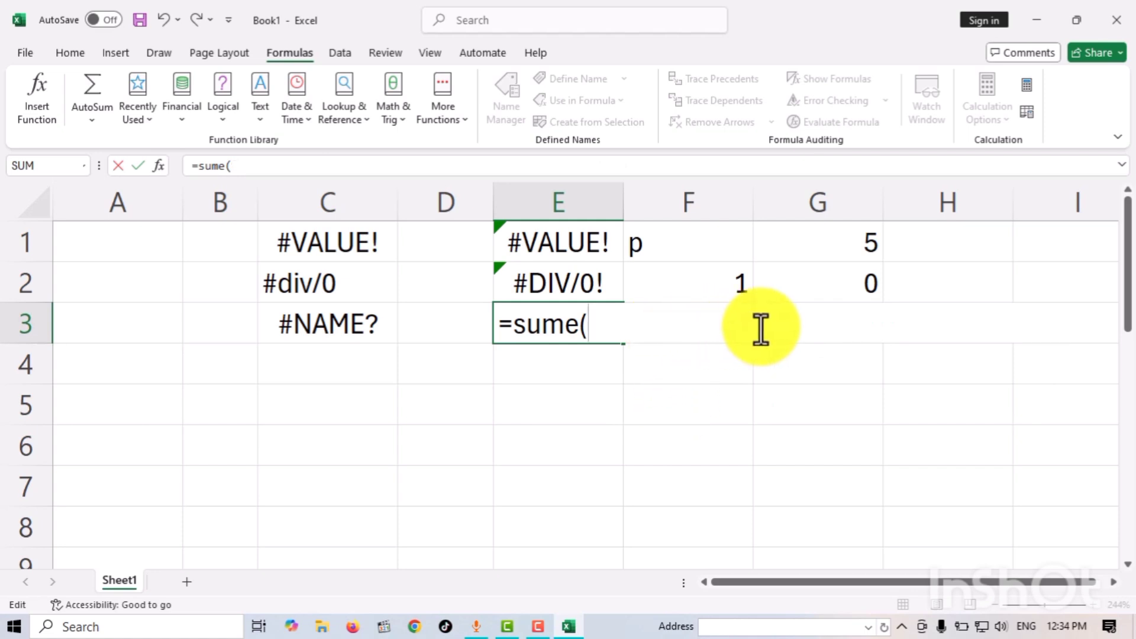
- Complete the misspelled formula in cell E3 as =sume(F4,G4), referring to two empty cells
click(659, 370)
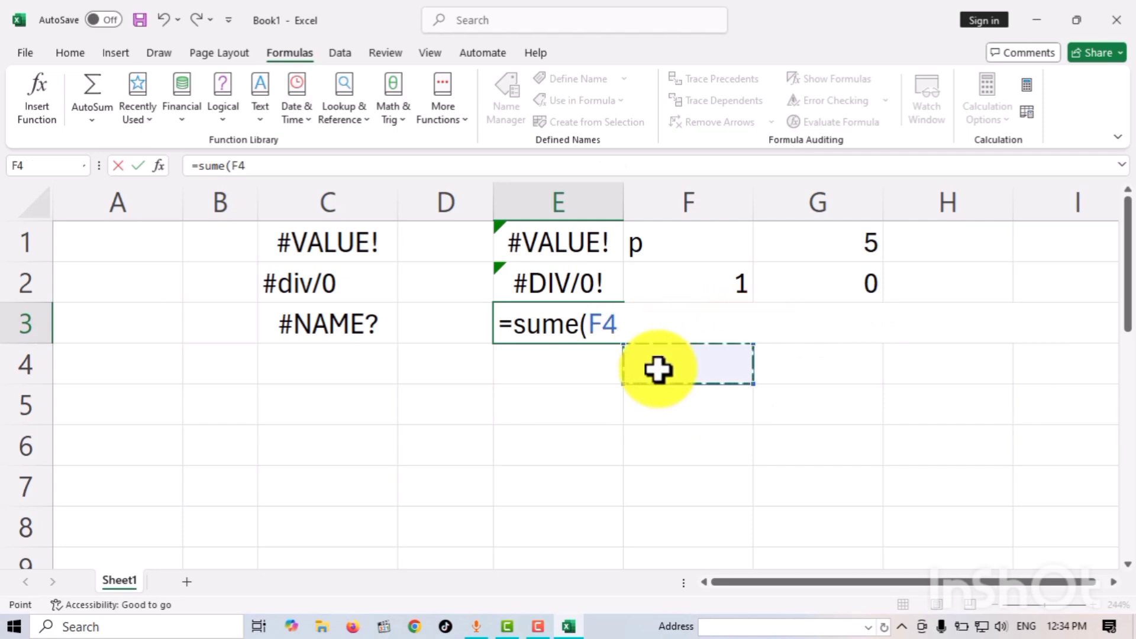
text(,)
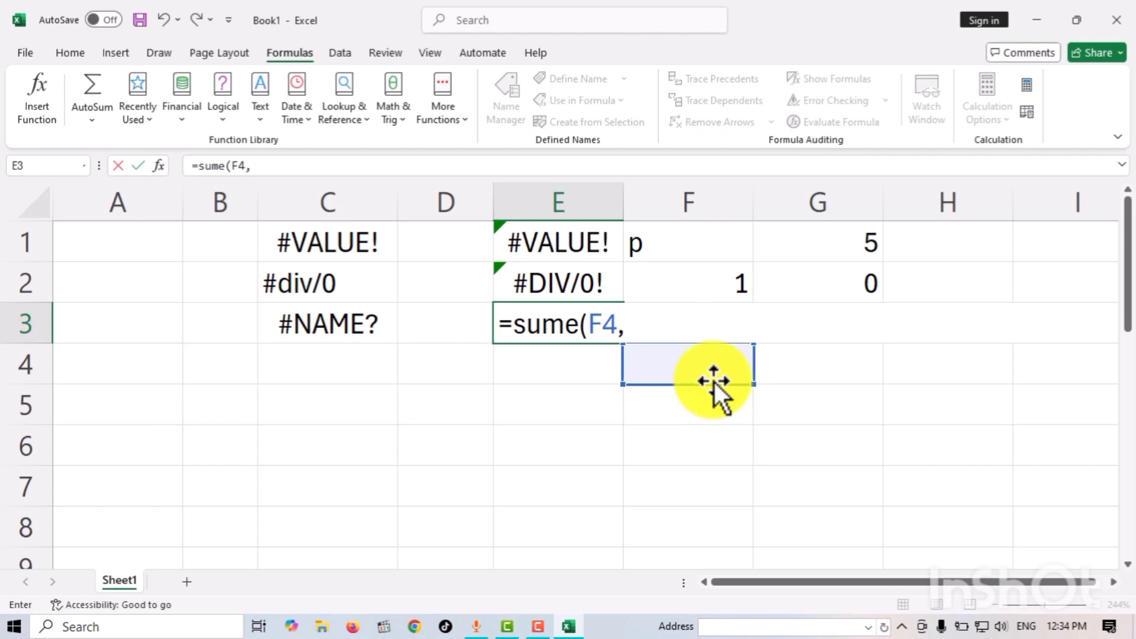
click(785, 368)
key(Return)
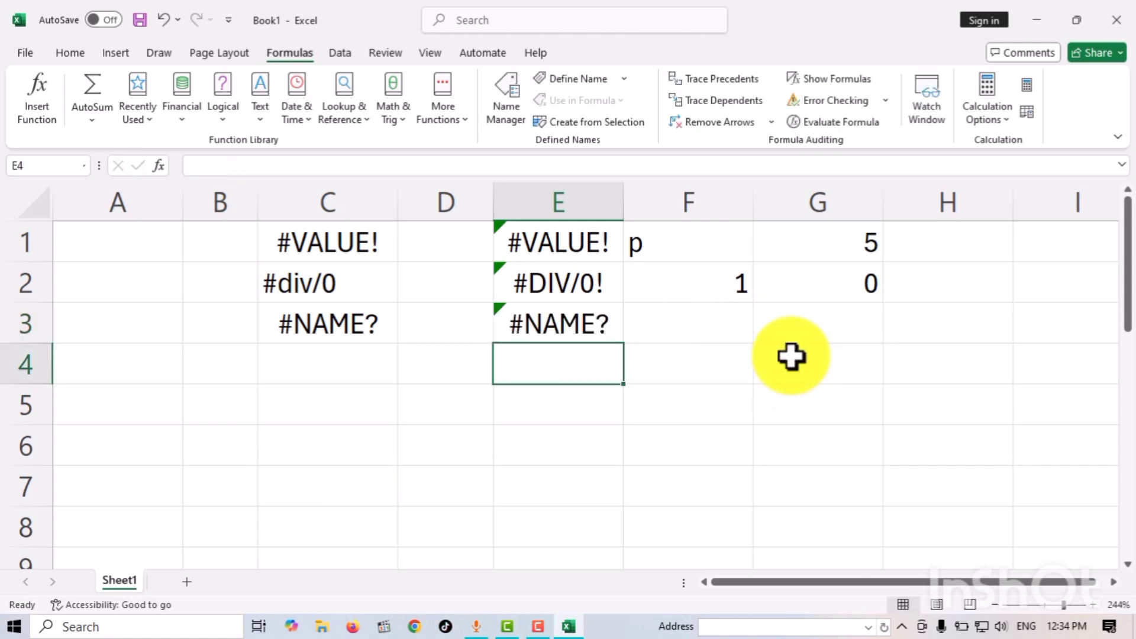
- Correct the misspelled function name in cell E3 so the formula reads =SUM(F4,G4)
click(560, 325)
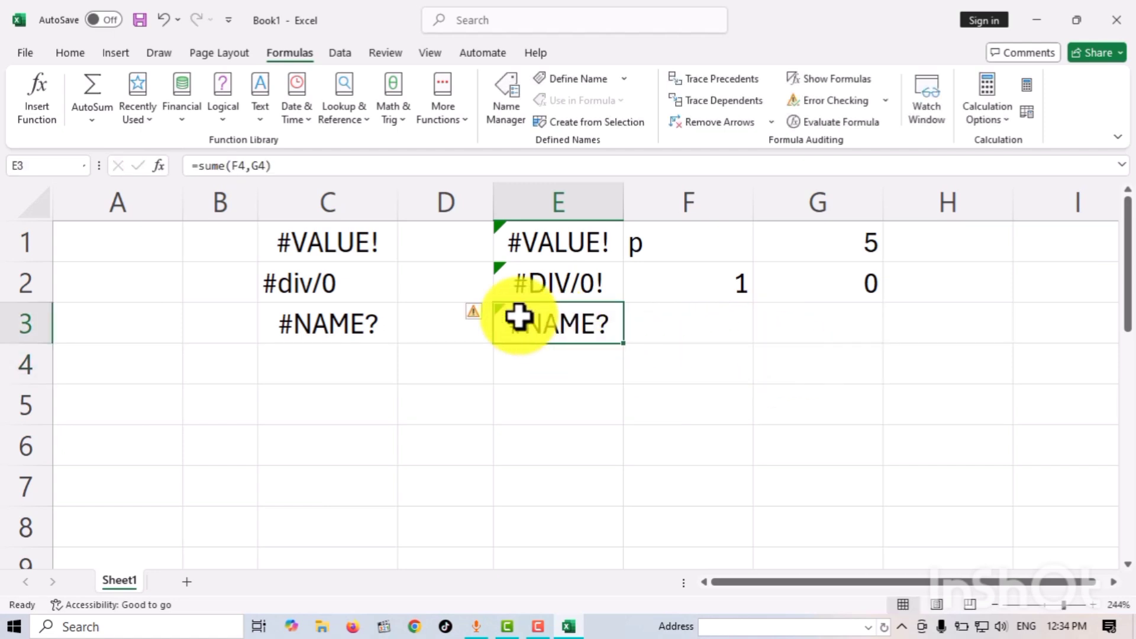
double_click(551, 322)
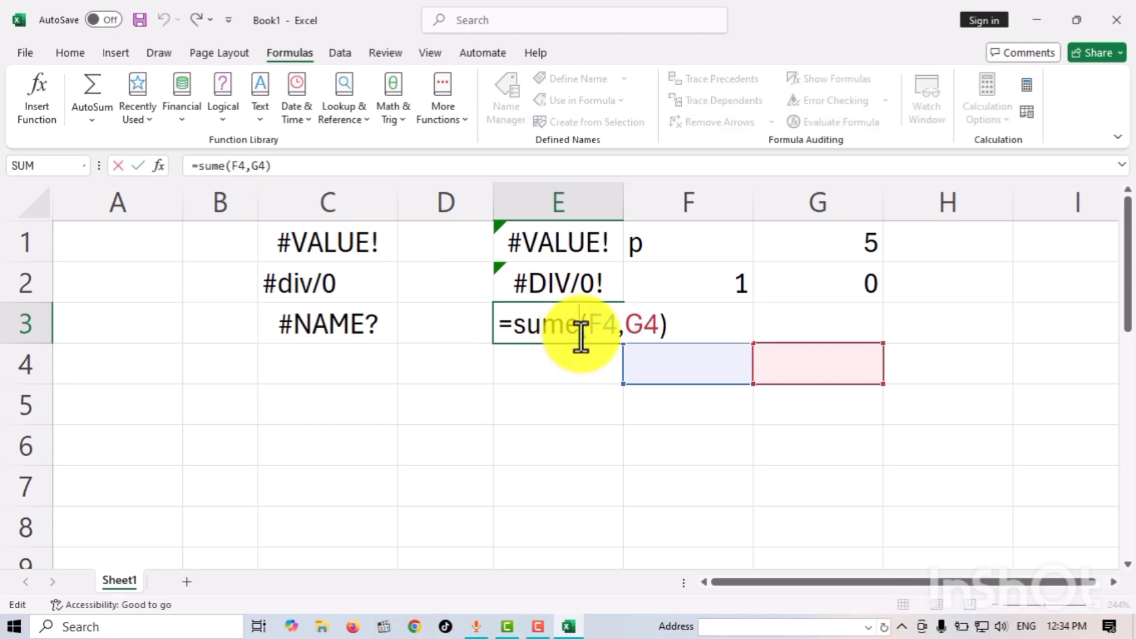
key(Delete)
key(Return)
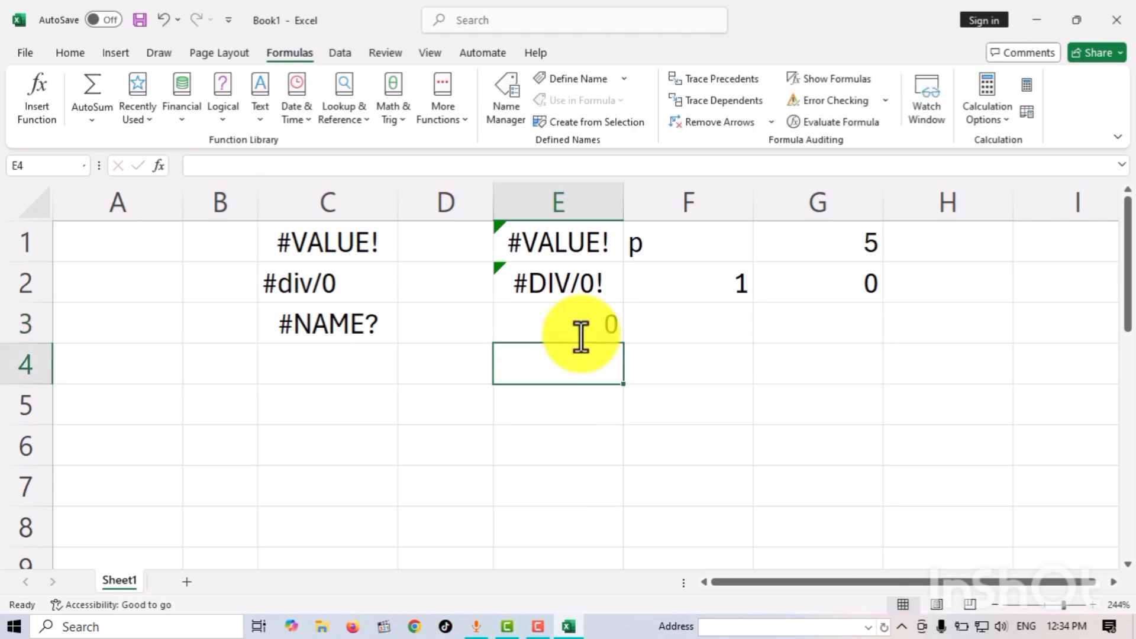
- Enter 5 in cell F4 and 10 in cell G4, and check the sum formula in E3
click(708, 373)
text(5)
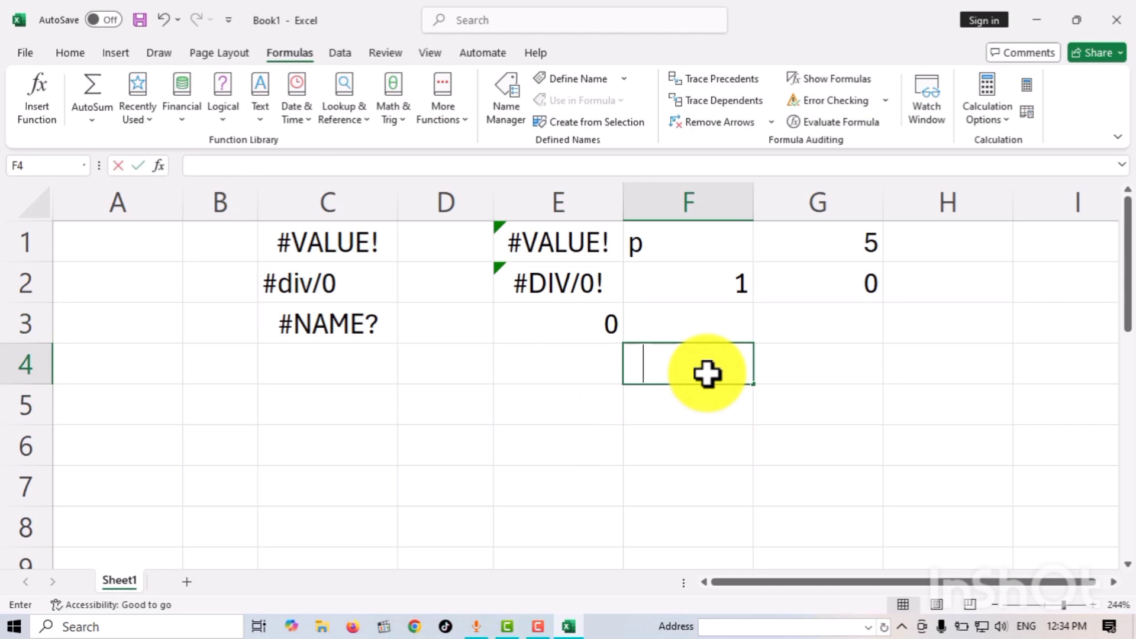
click(845, 365)
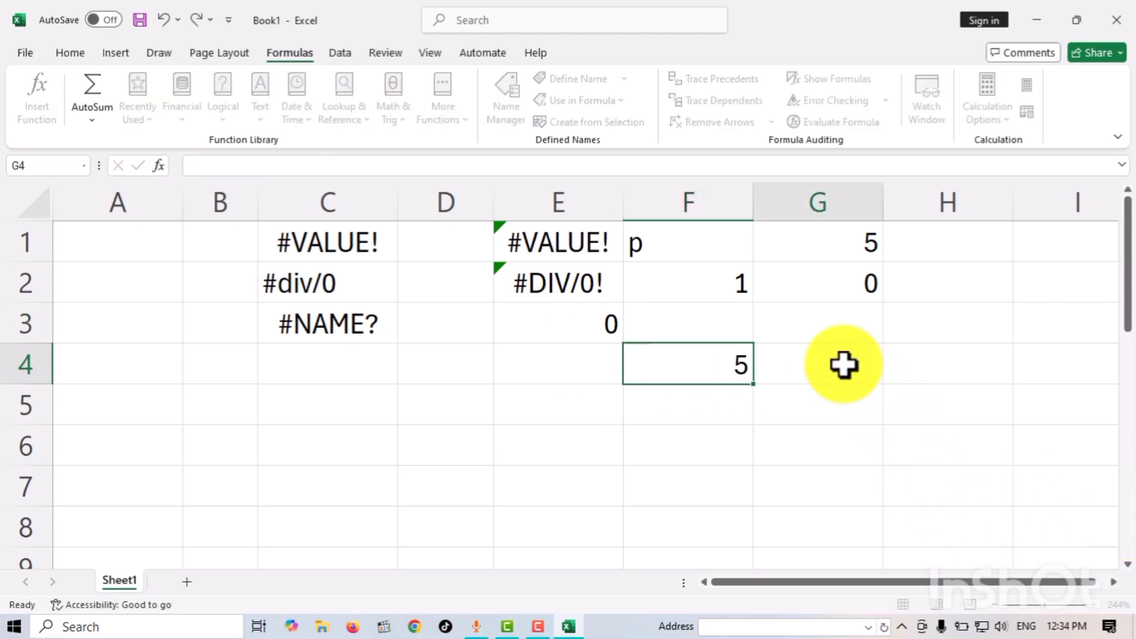
text(10)
key(Return)
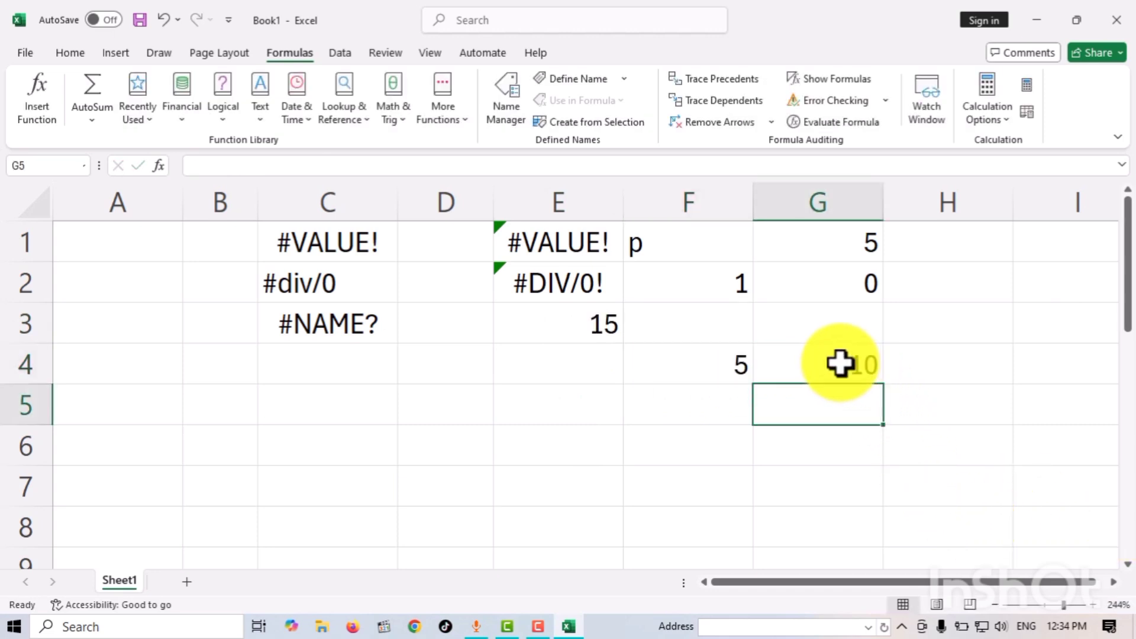
click(580, 320)
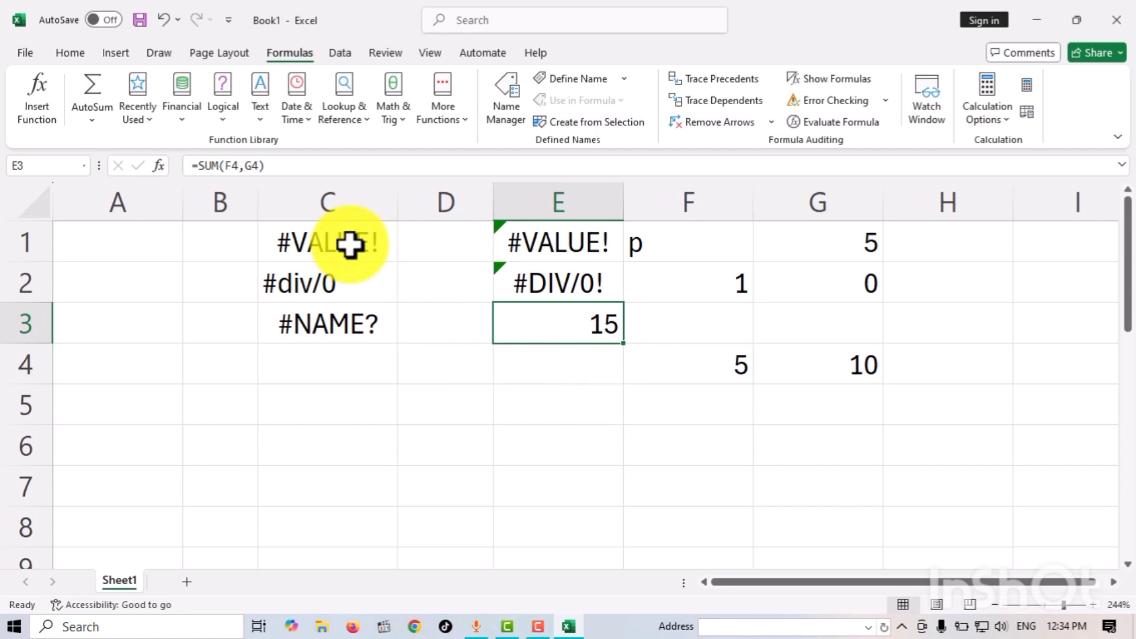
click(230, 19)
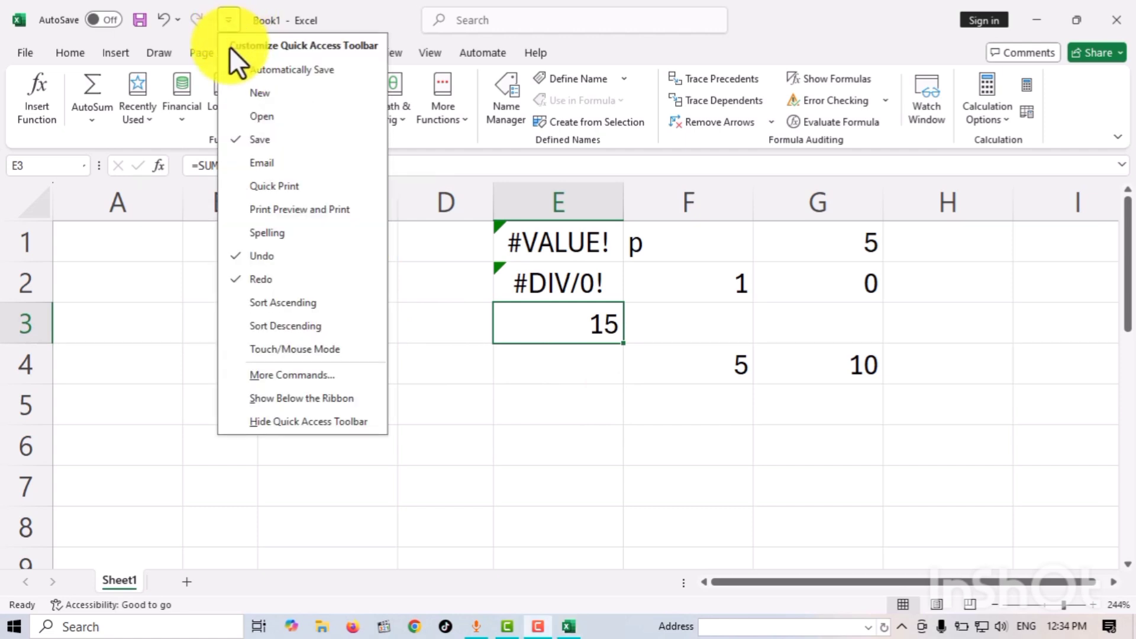
key(Escape)
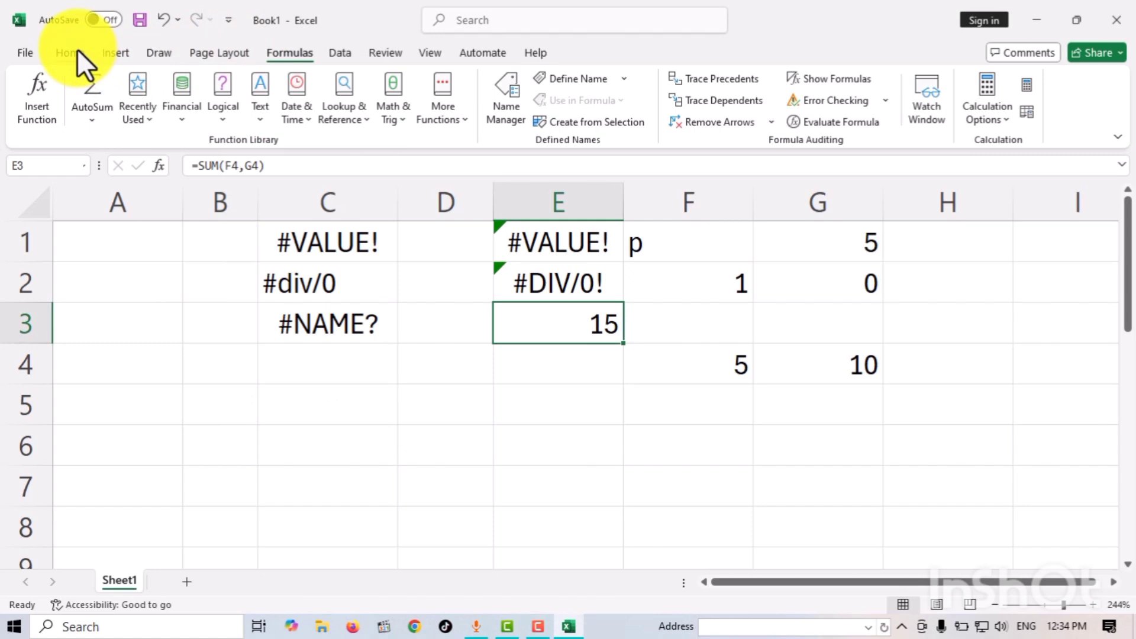
- Clear the contents of the entire worksheet and select cell C1
click(76, 52)
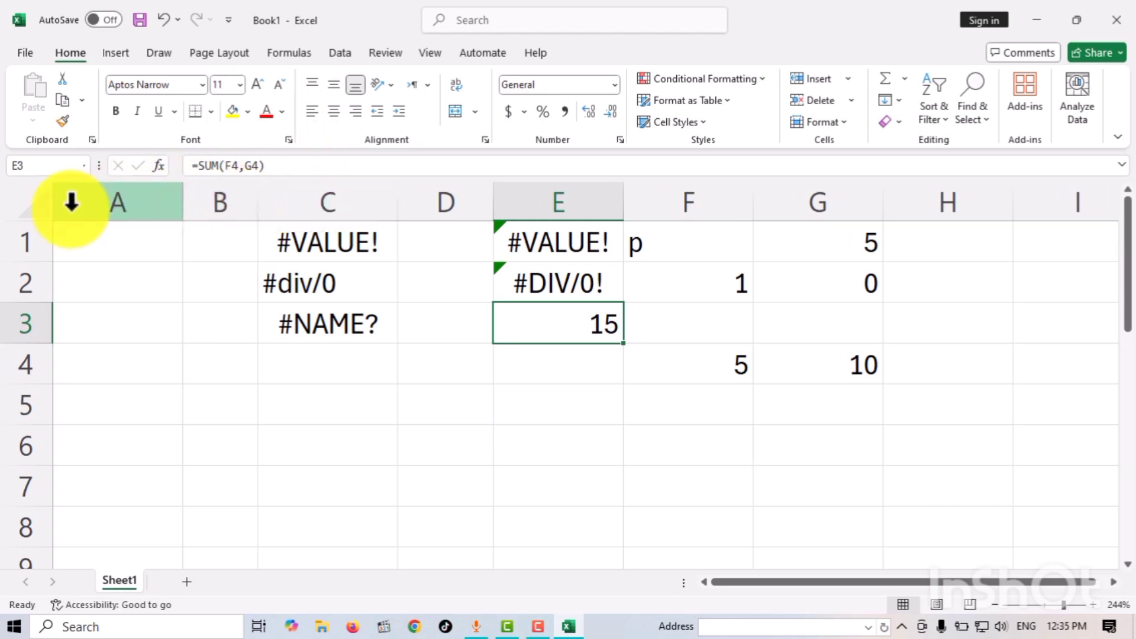
click(47, 207)
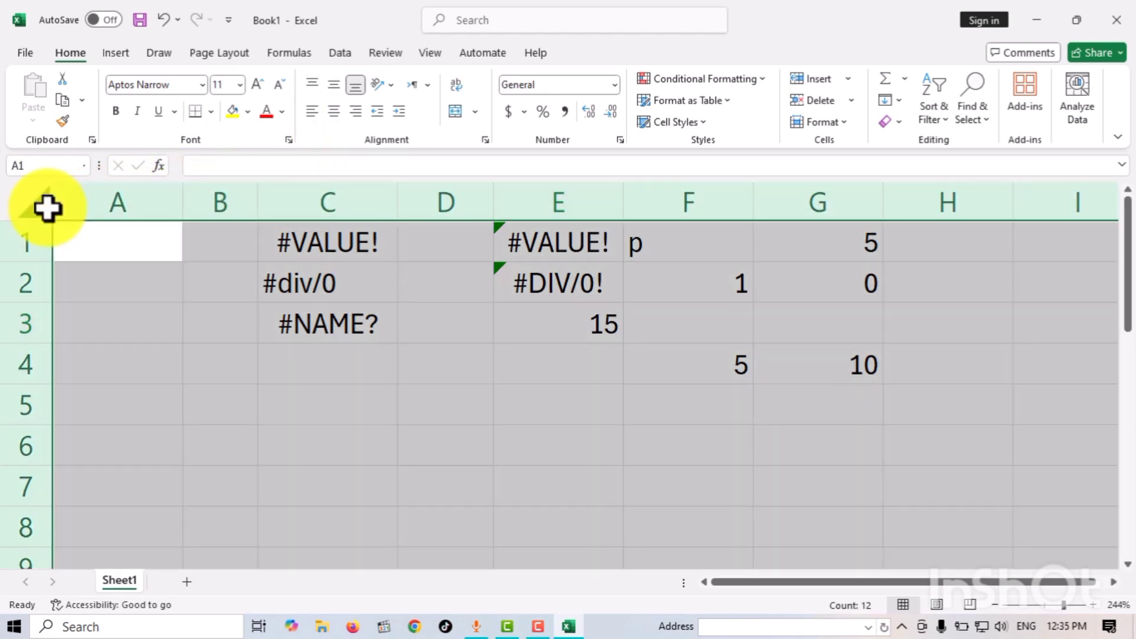
key(Delete)
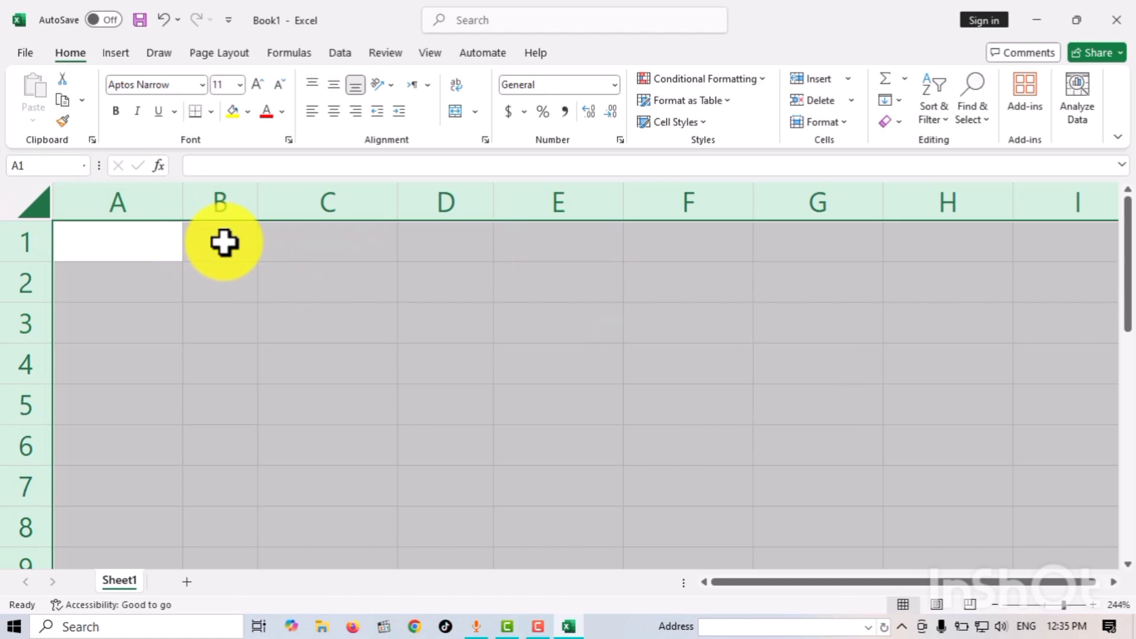
click(260, 253)
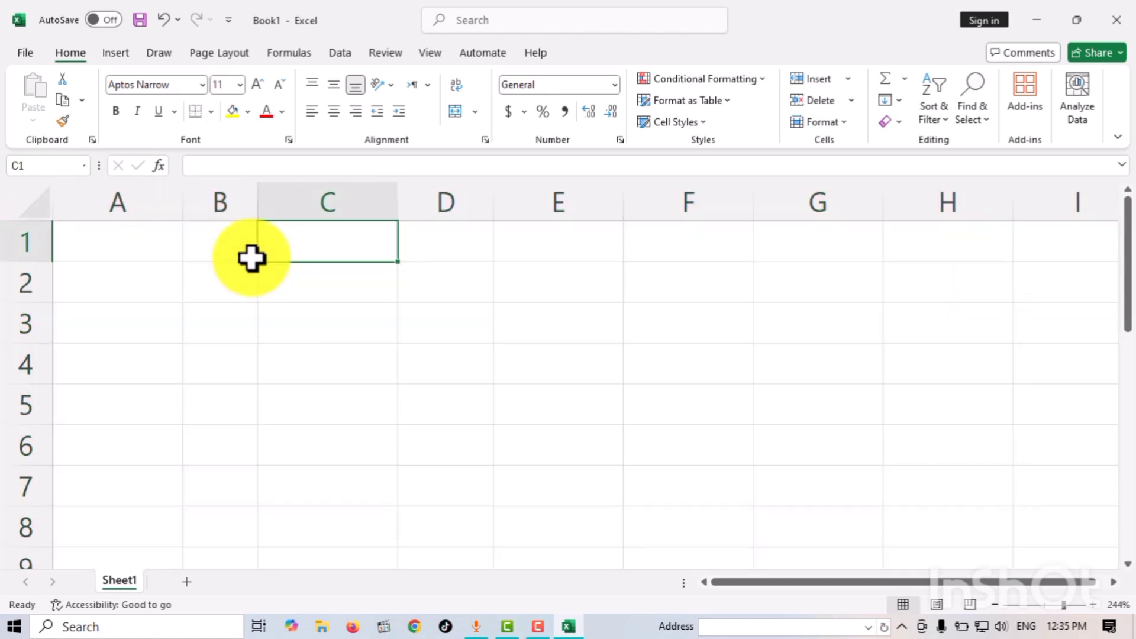